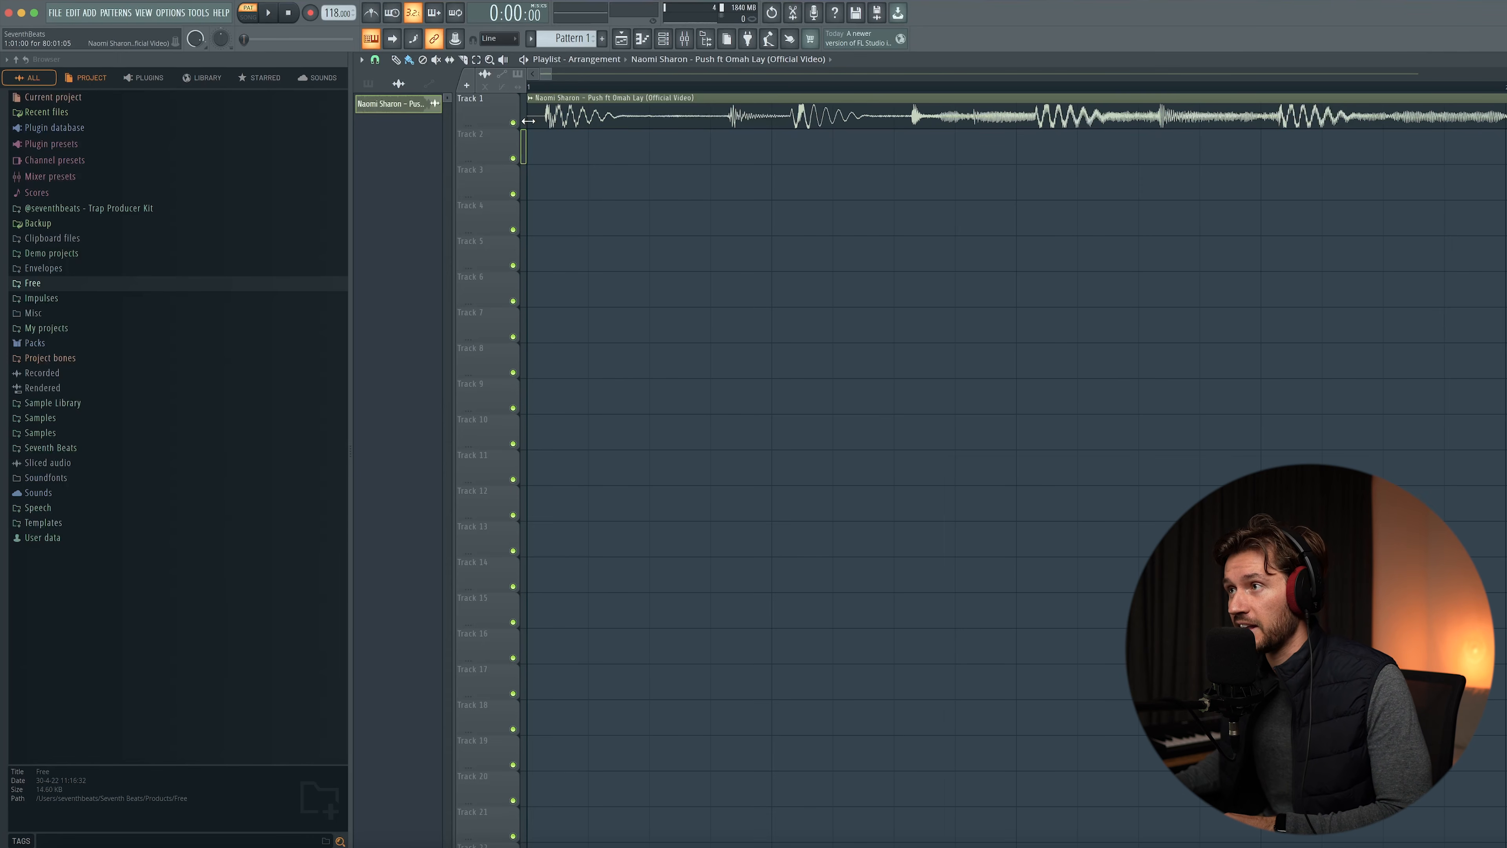
# Trim the silence from the start of the song's audio clip using the sample's Trim setting
pyautogui.moveTo(528, 120); pyautogui.dragTo(527, 119)
pyautogui.doubleClick(640, 108)
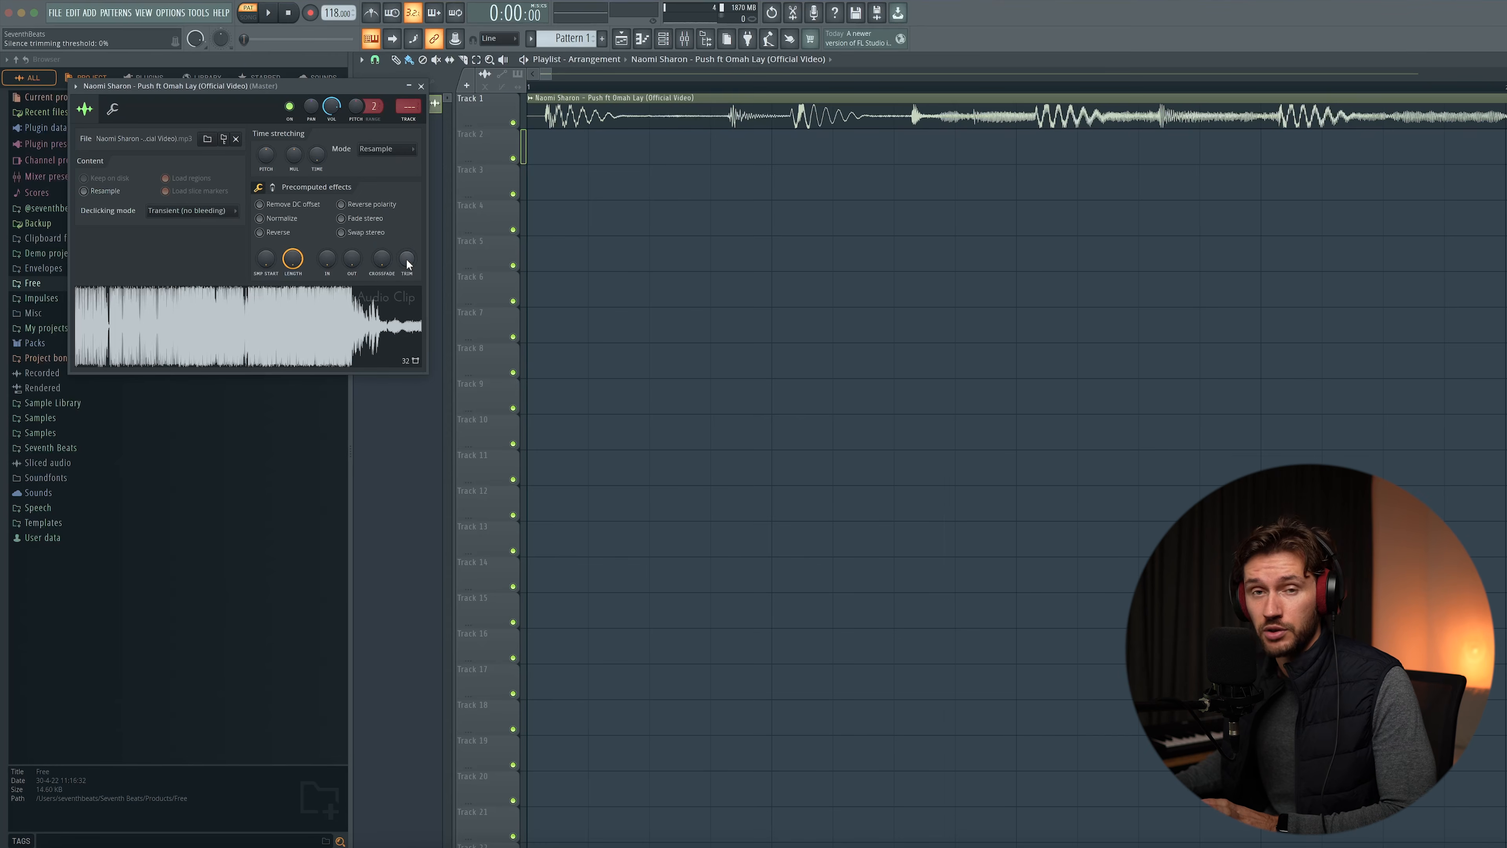
pyautogui.moveTo(406, 260); pyautogui.dragTo(413, 257)
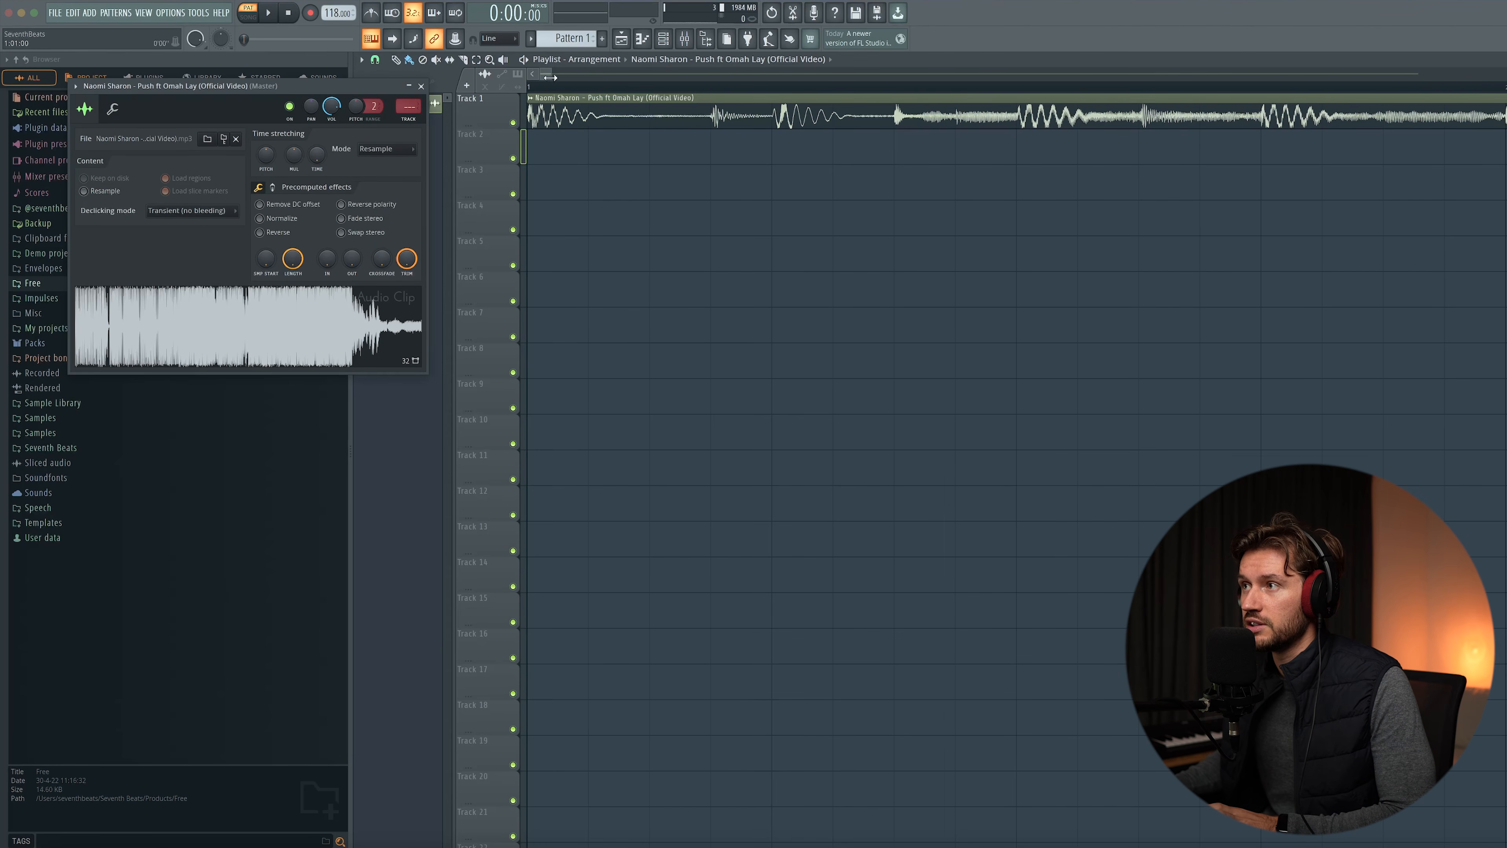
pyautogui.press('Escape')
pyautogui.moveTo(547, 74); pyautogui.dragTo(566, 75)
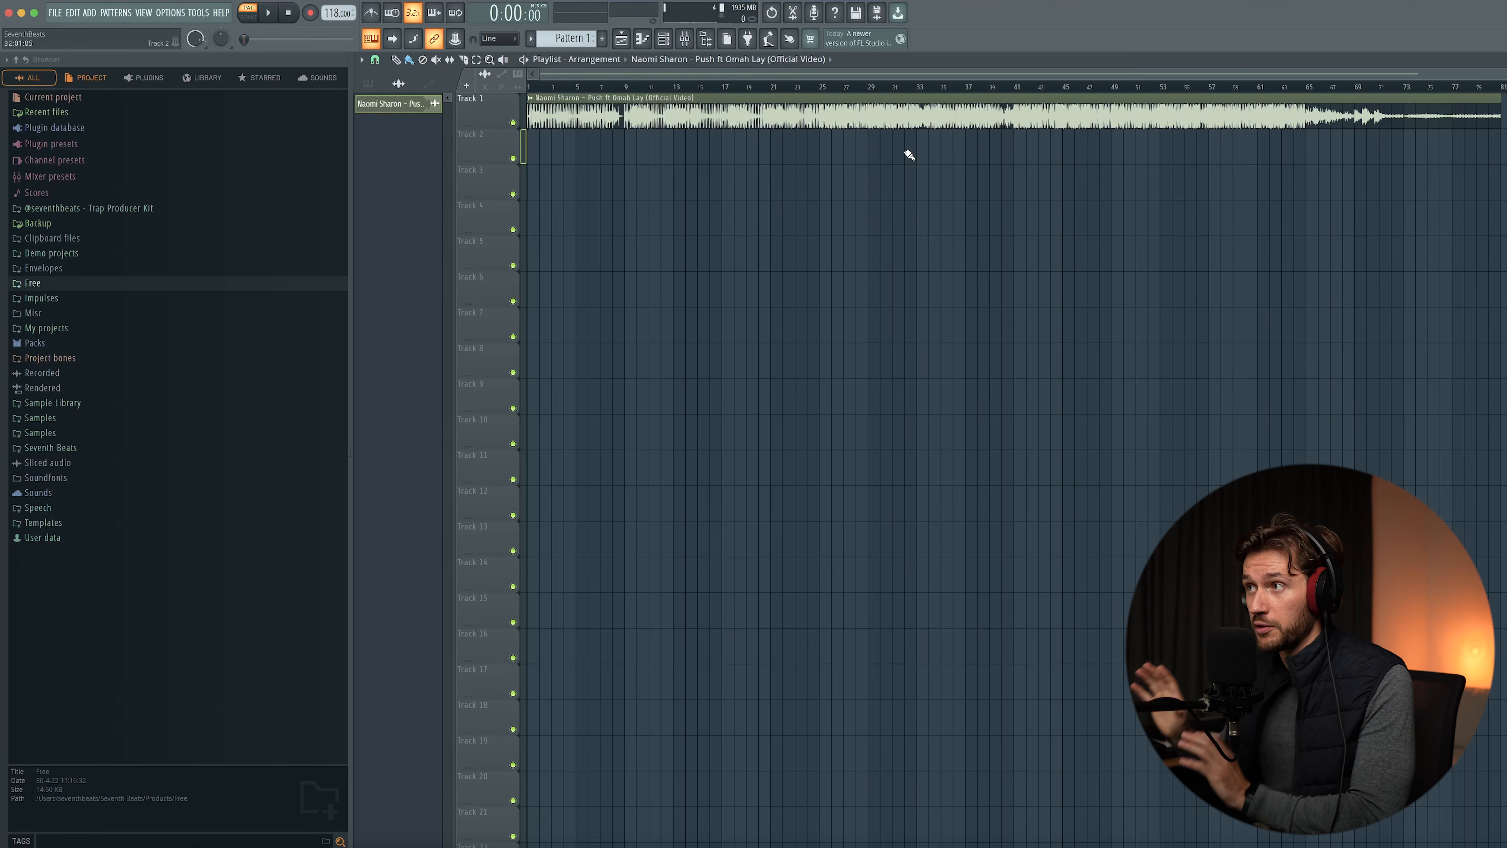
# Run tempo autodetection on the song clip's time stretching and enter its tempo manually in BPM
pyautogui.doubleClick(681, 123)
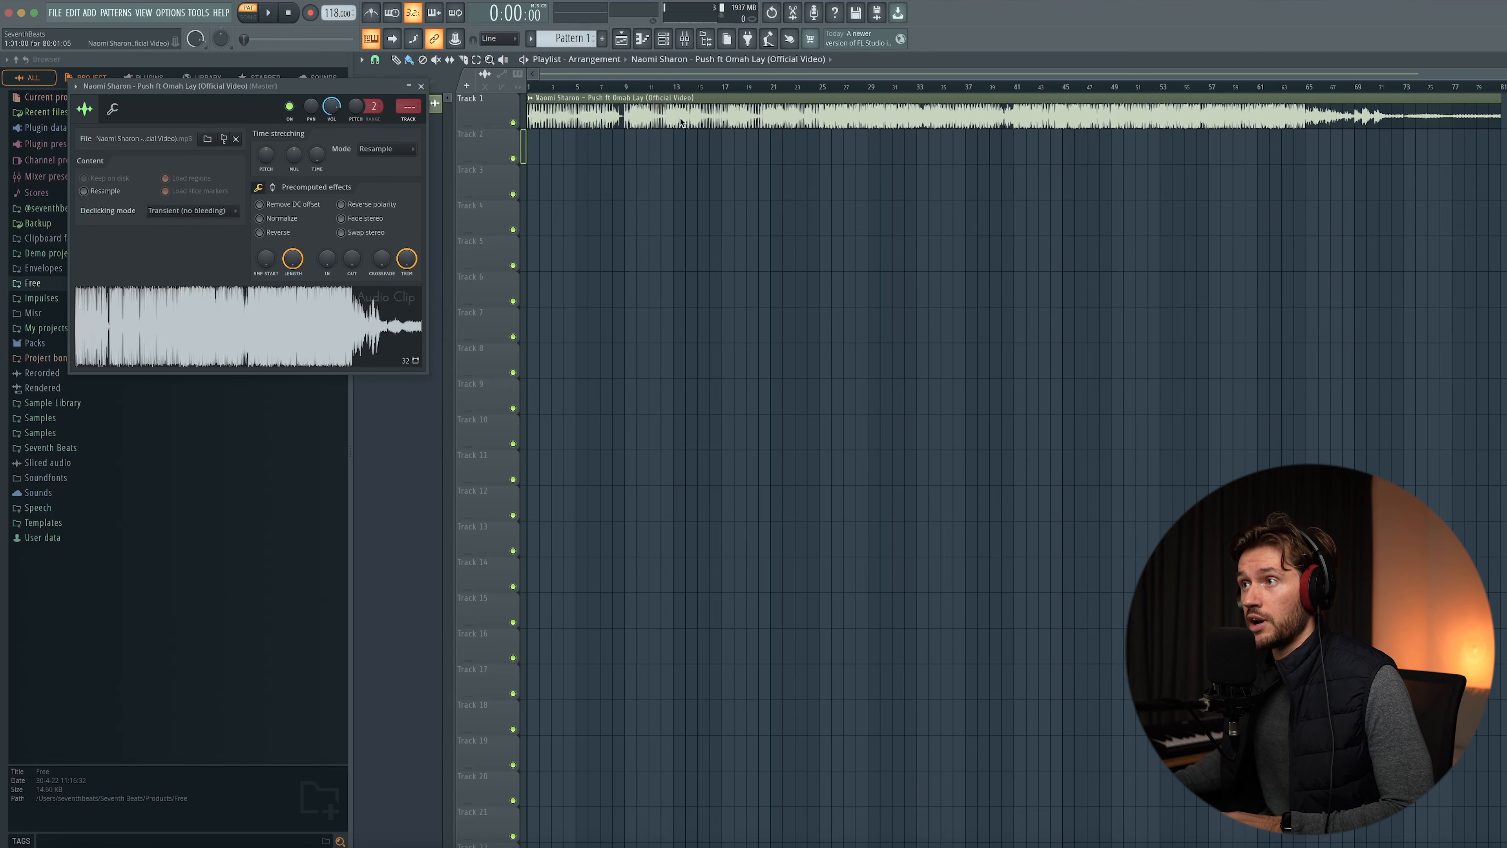
pyautogui.moveTo(307, 93); pyautogui.dragTo(738, 250)
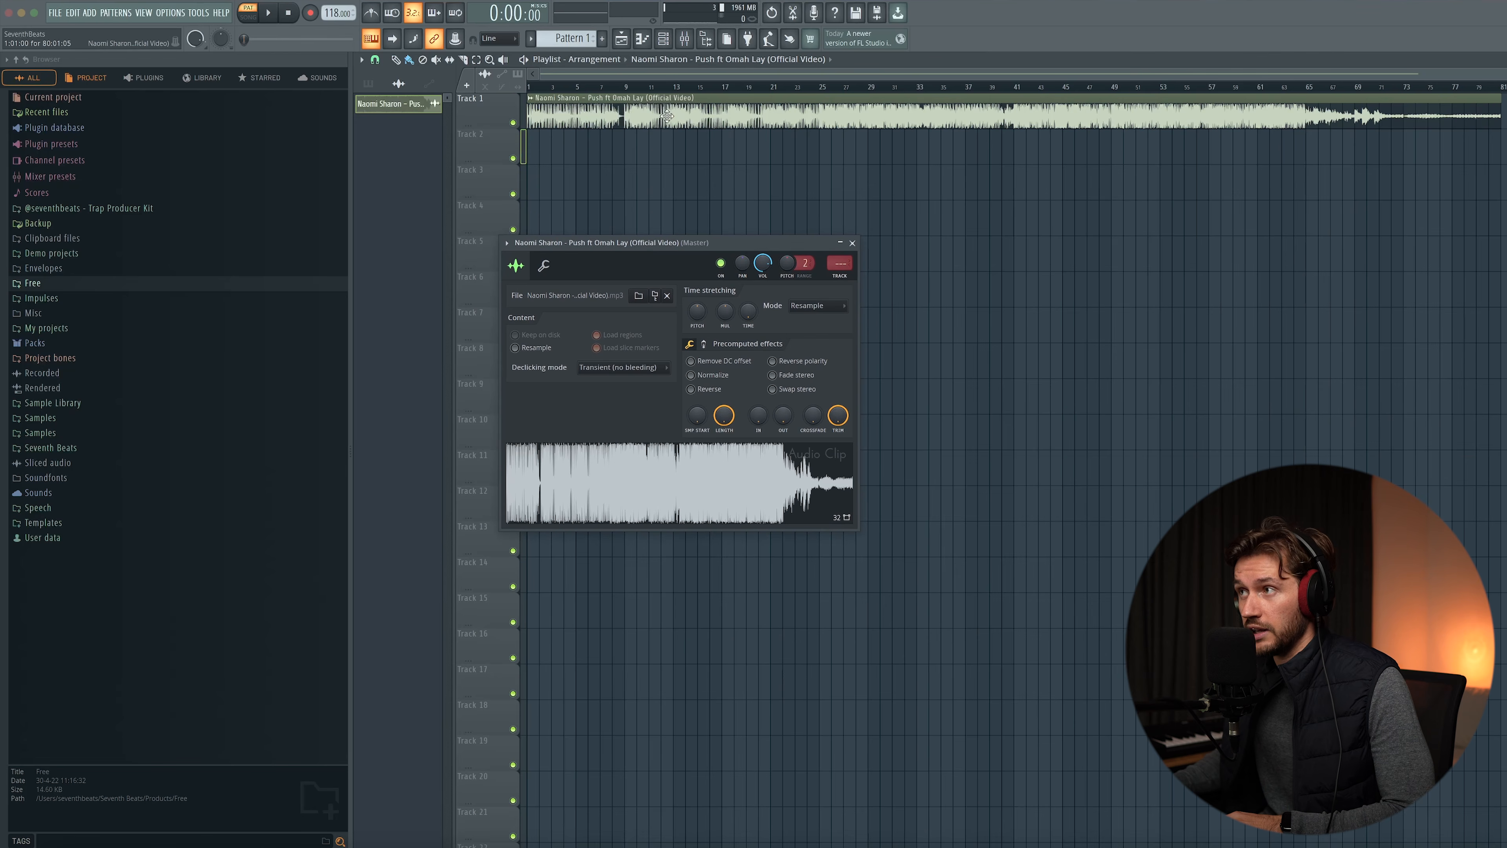
pyautogui.rightClick(748, 313)
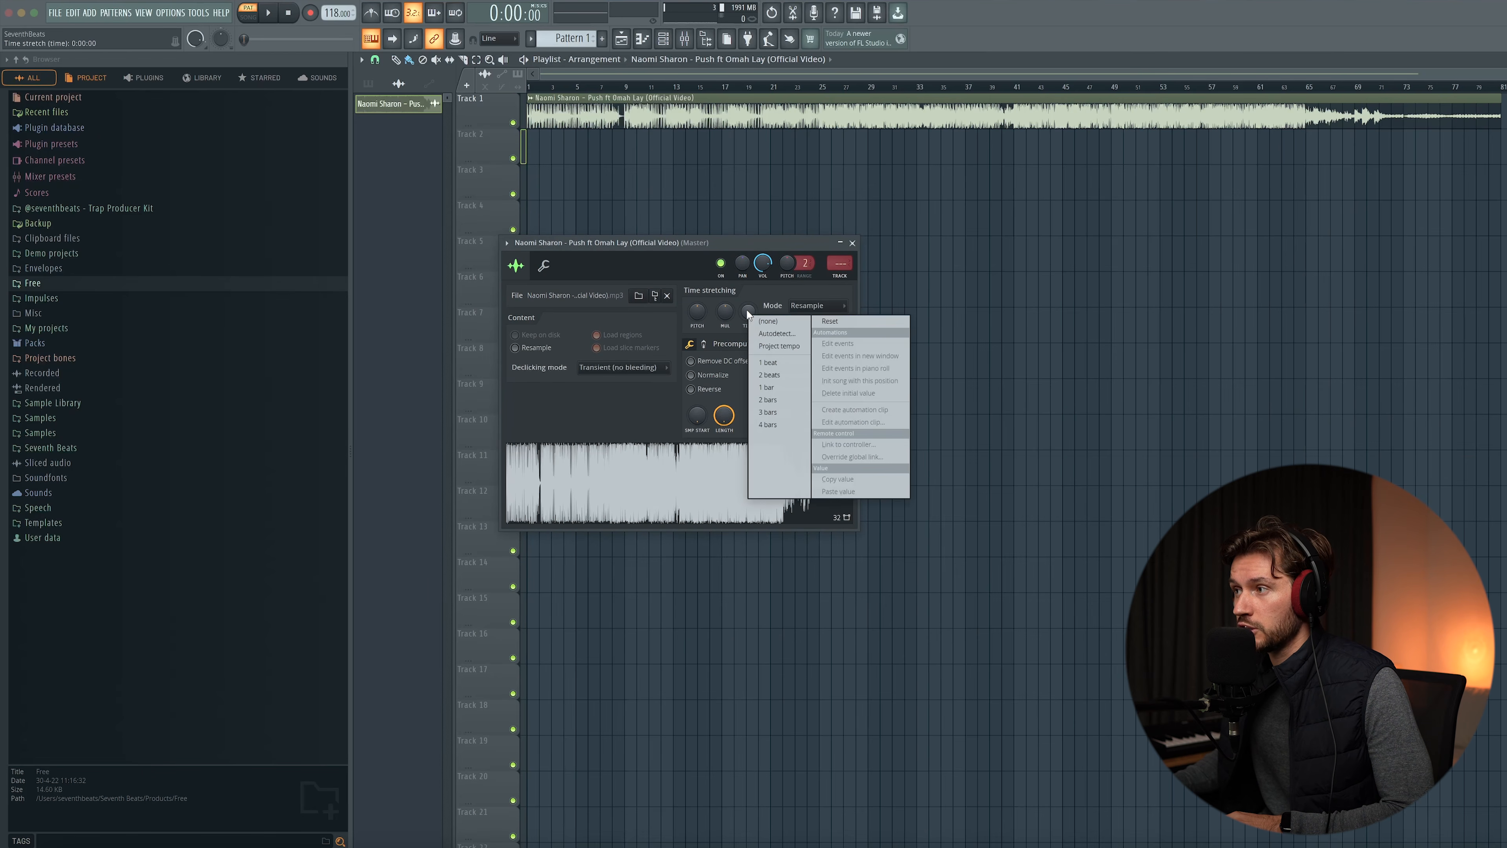
pyautogui.click(769, 334)
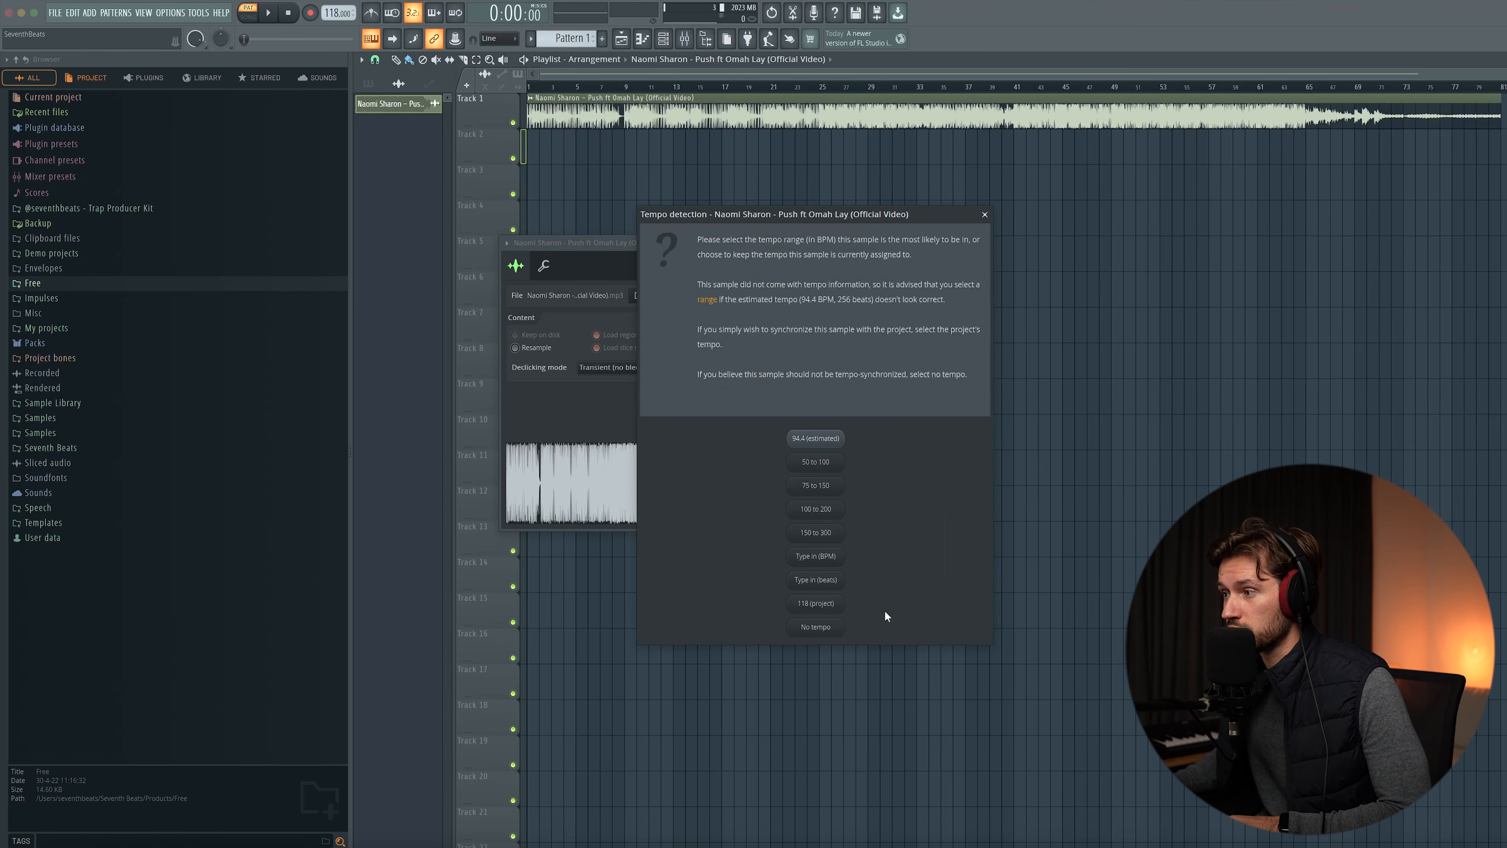
pyautogui.click(812, 564)
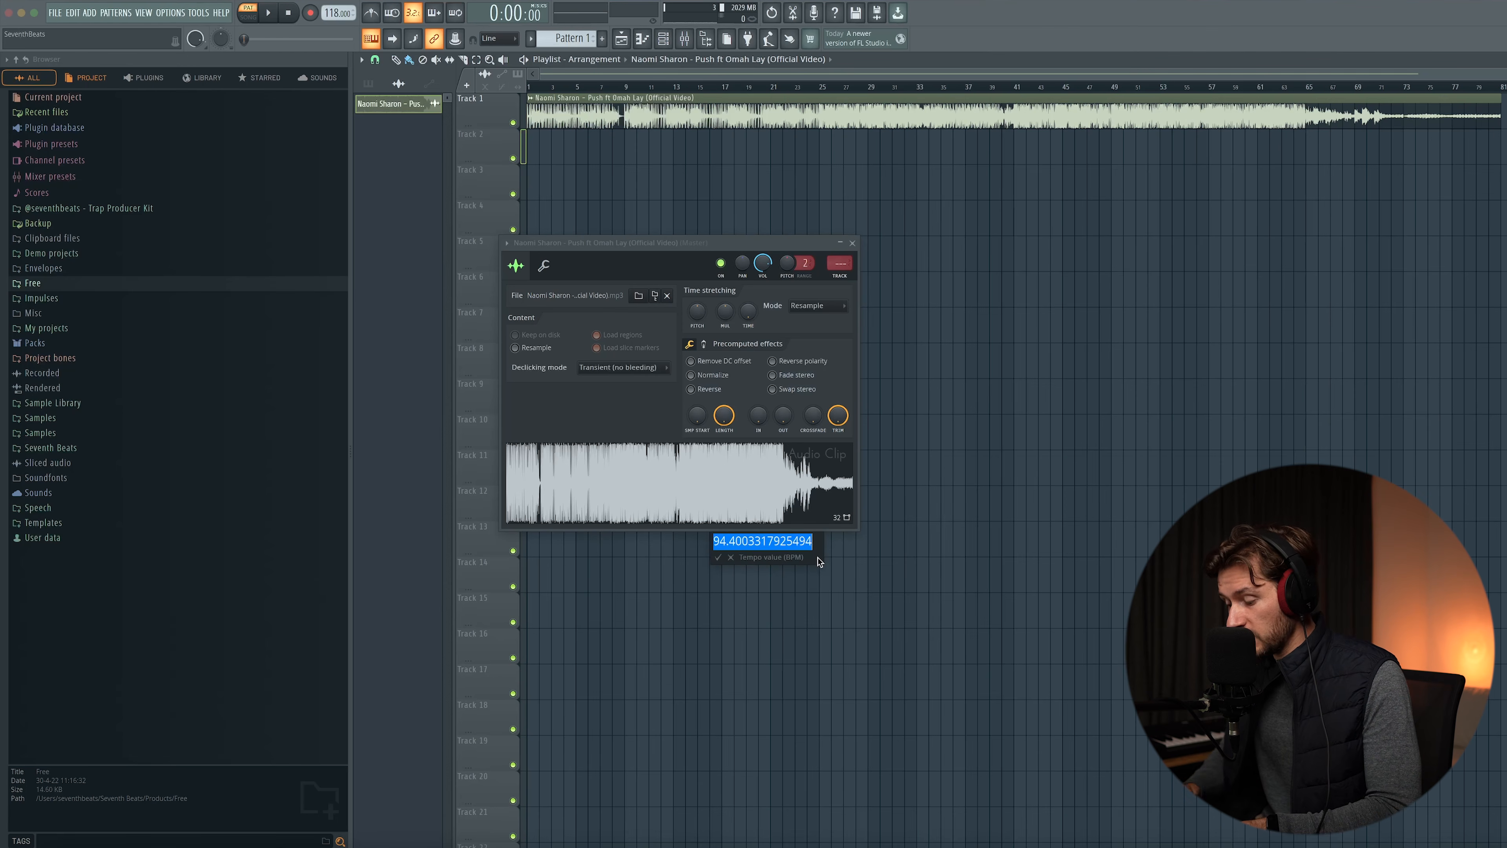
pyautogui.write('11')
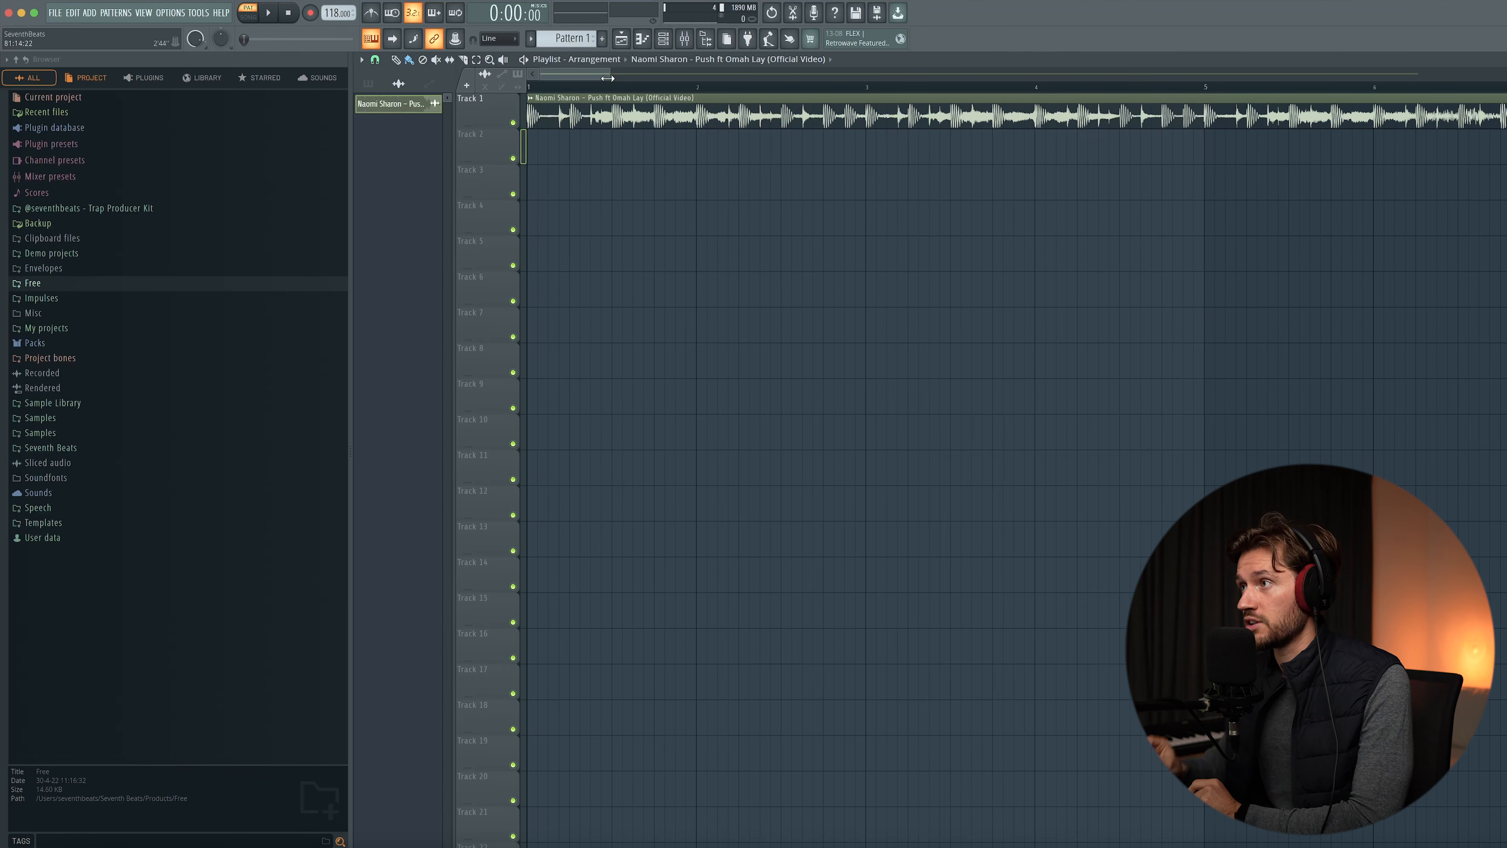
# Extract stems from the song's audio clip on Track 1
pyautogui.click(531, 99)
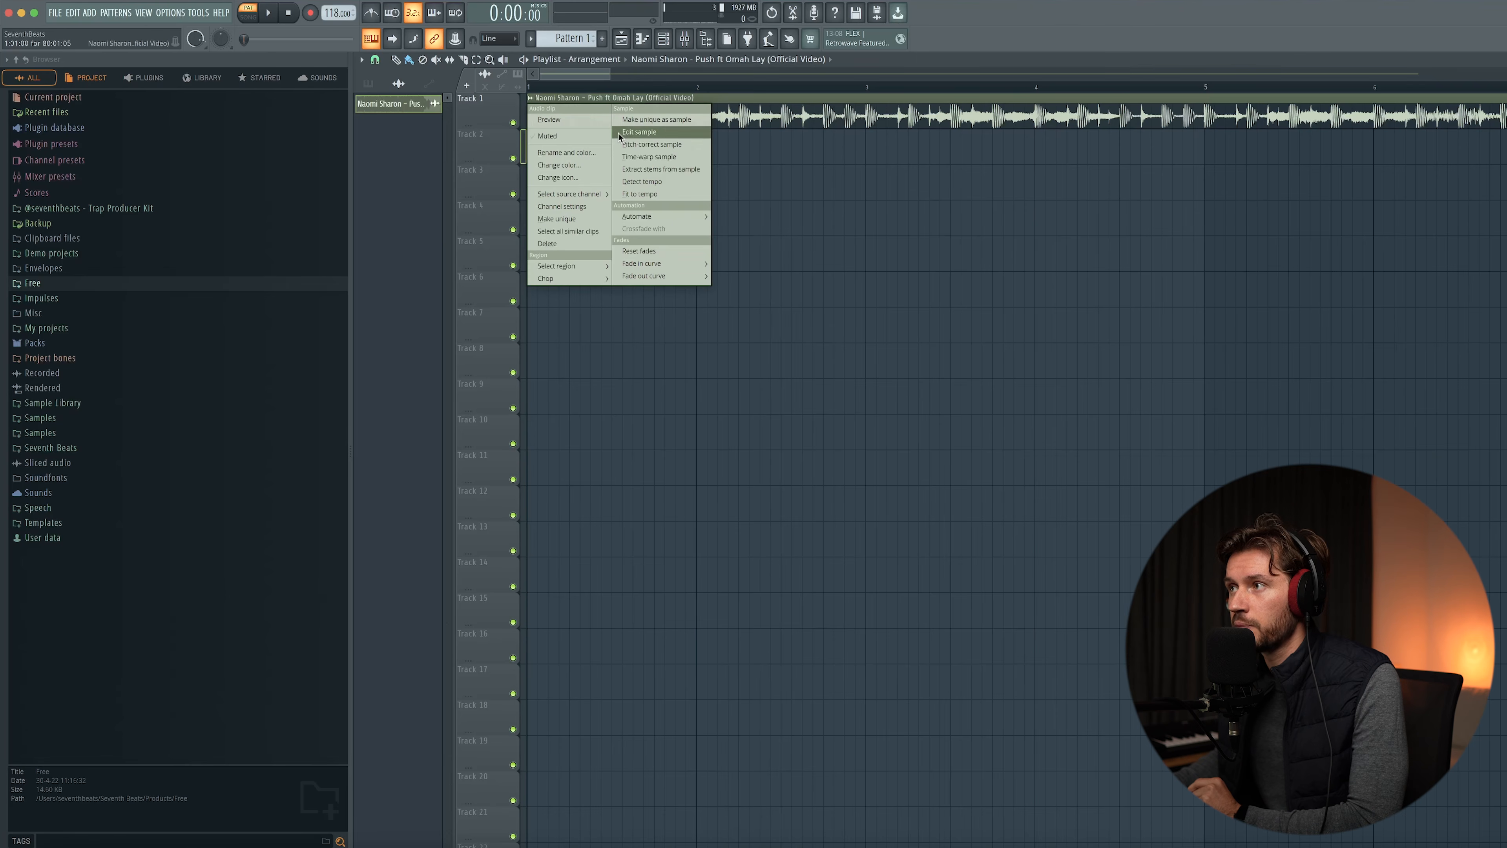
pyautogui.click(654, 170)
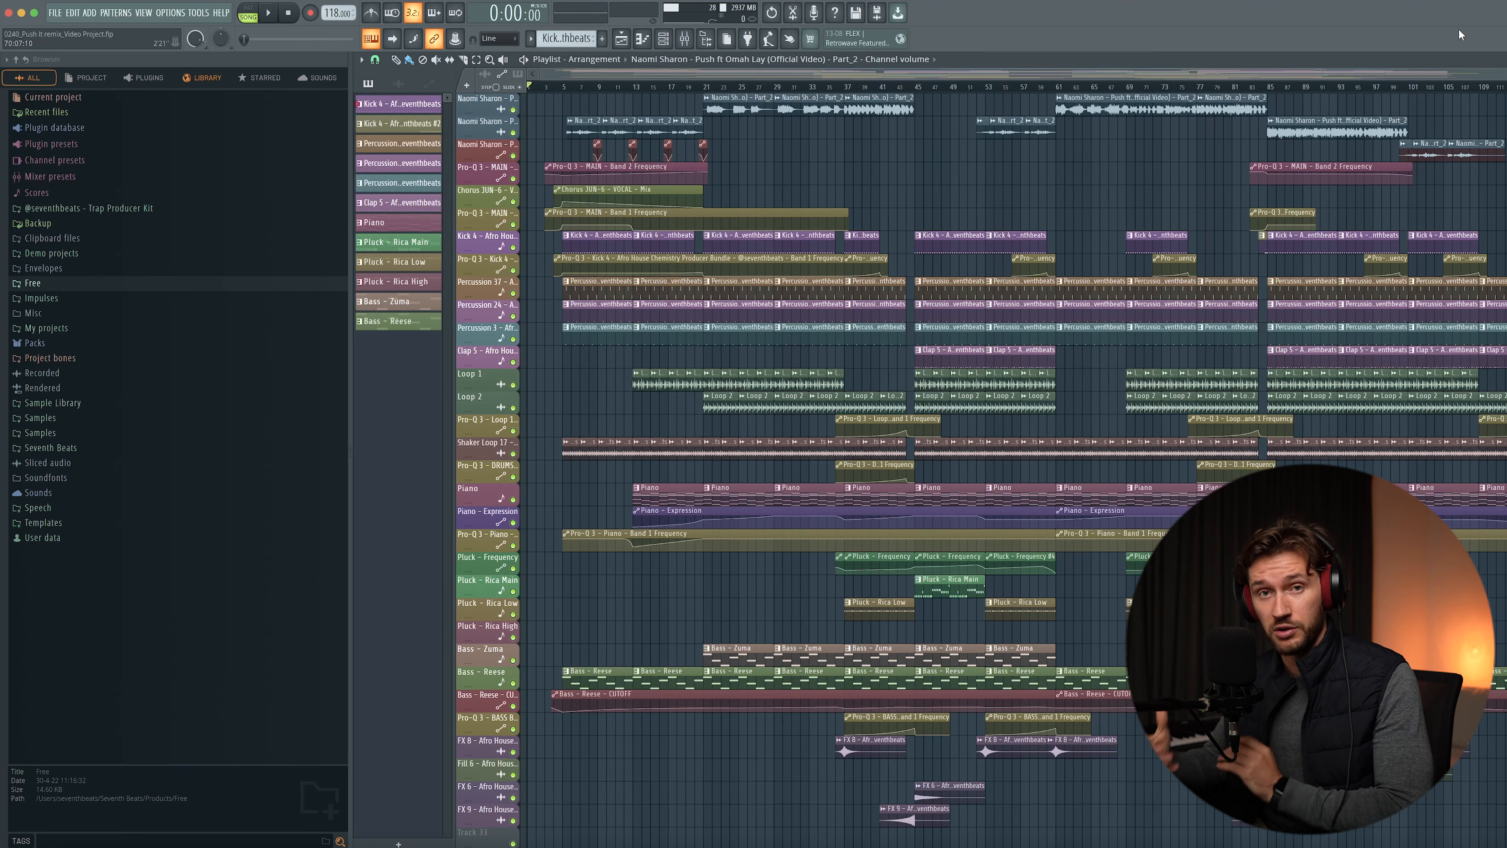
# Play back the soloed vocal clips in the arrangement from bar 5
pyautogui.moveTo(1501, 74); pyautogui.dragTo(828, 74)
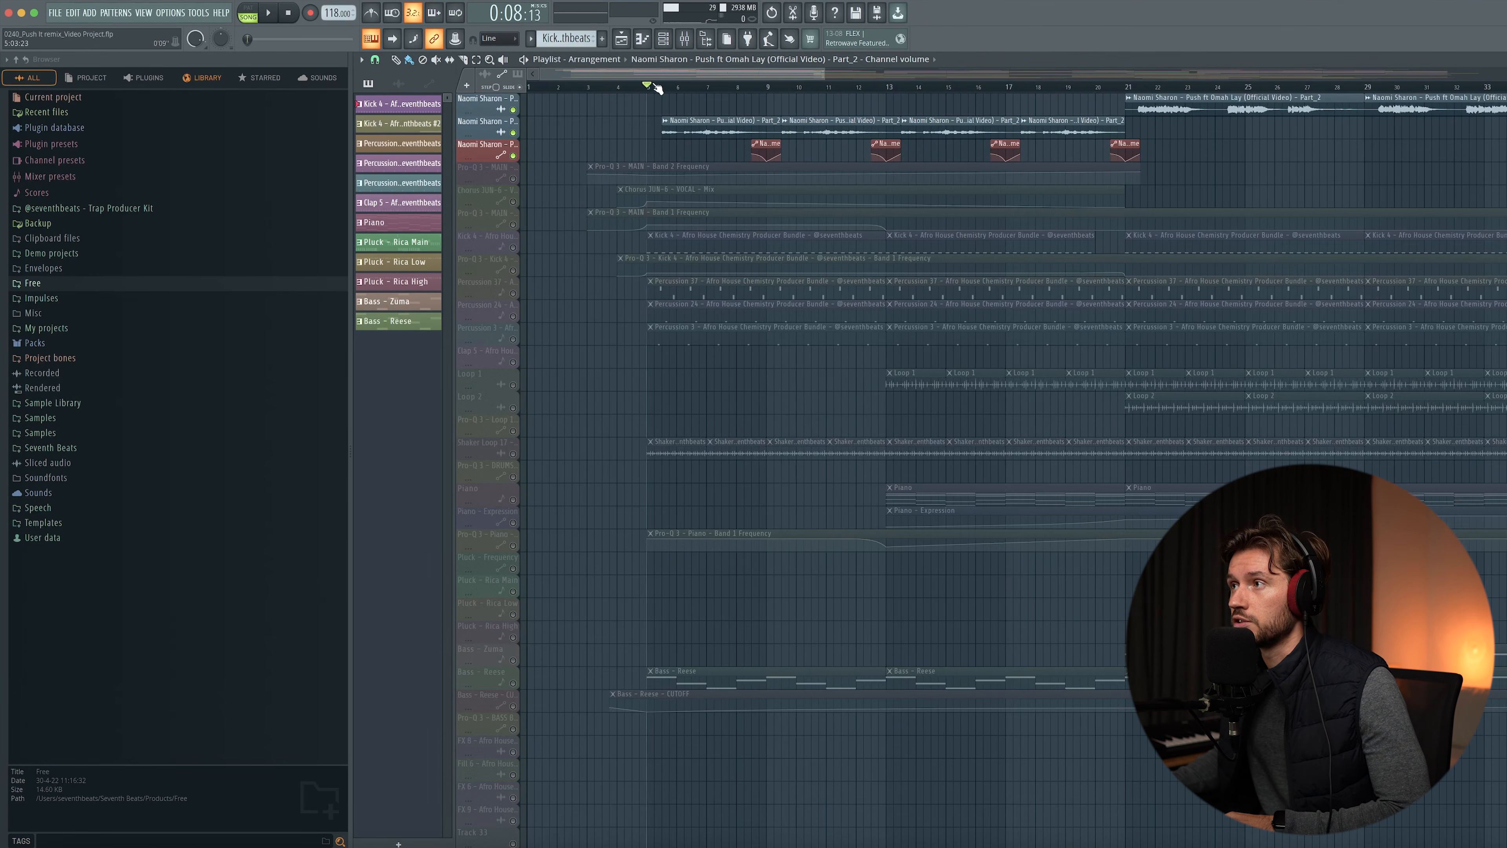
pyautogui.hscroll(2, 894, 72)
pyautogui.moveTo(847, 75); pyautogui.dragTo(780, 78)
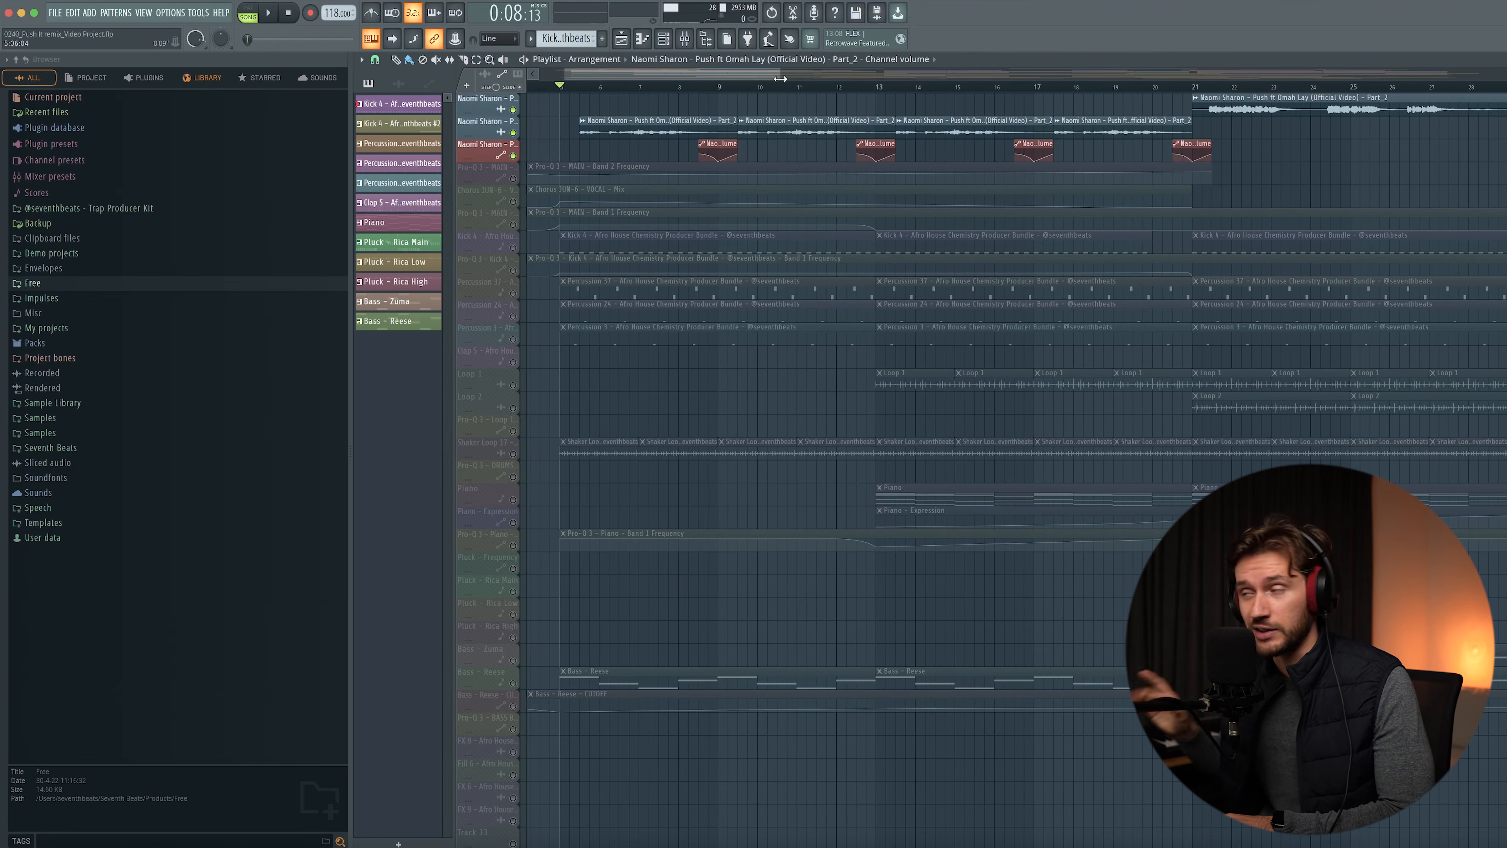
pyautogui.press('space')
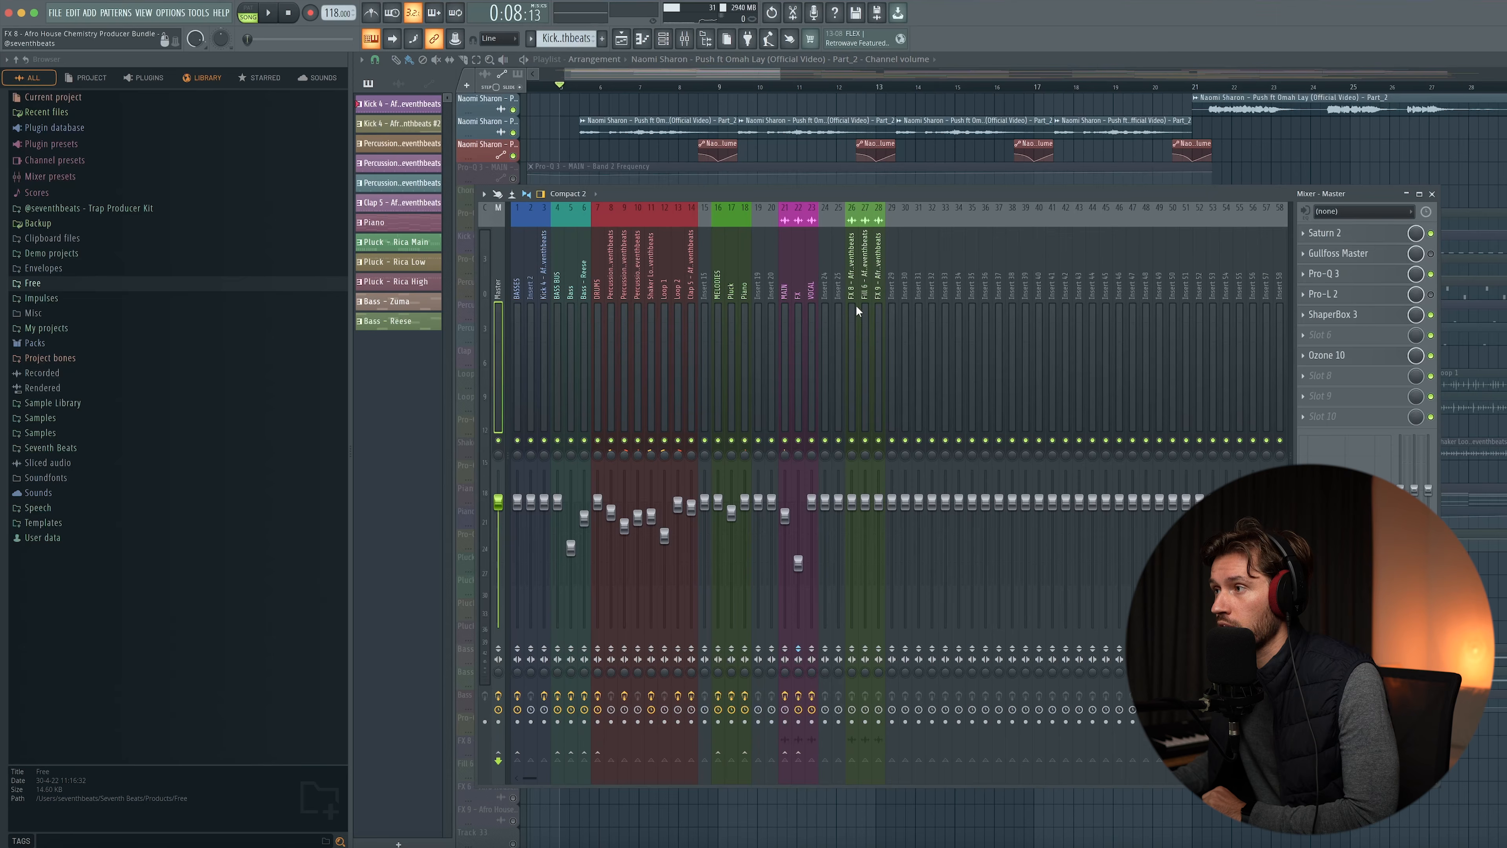
# Review the vocal clip's channel settings and the routing options of the VOCAL mixer track
pyautogui.click(811, 288)
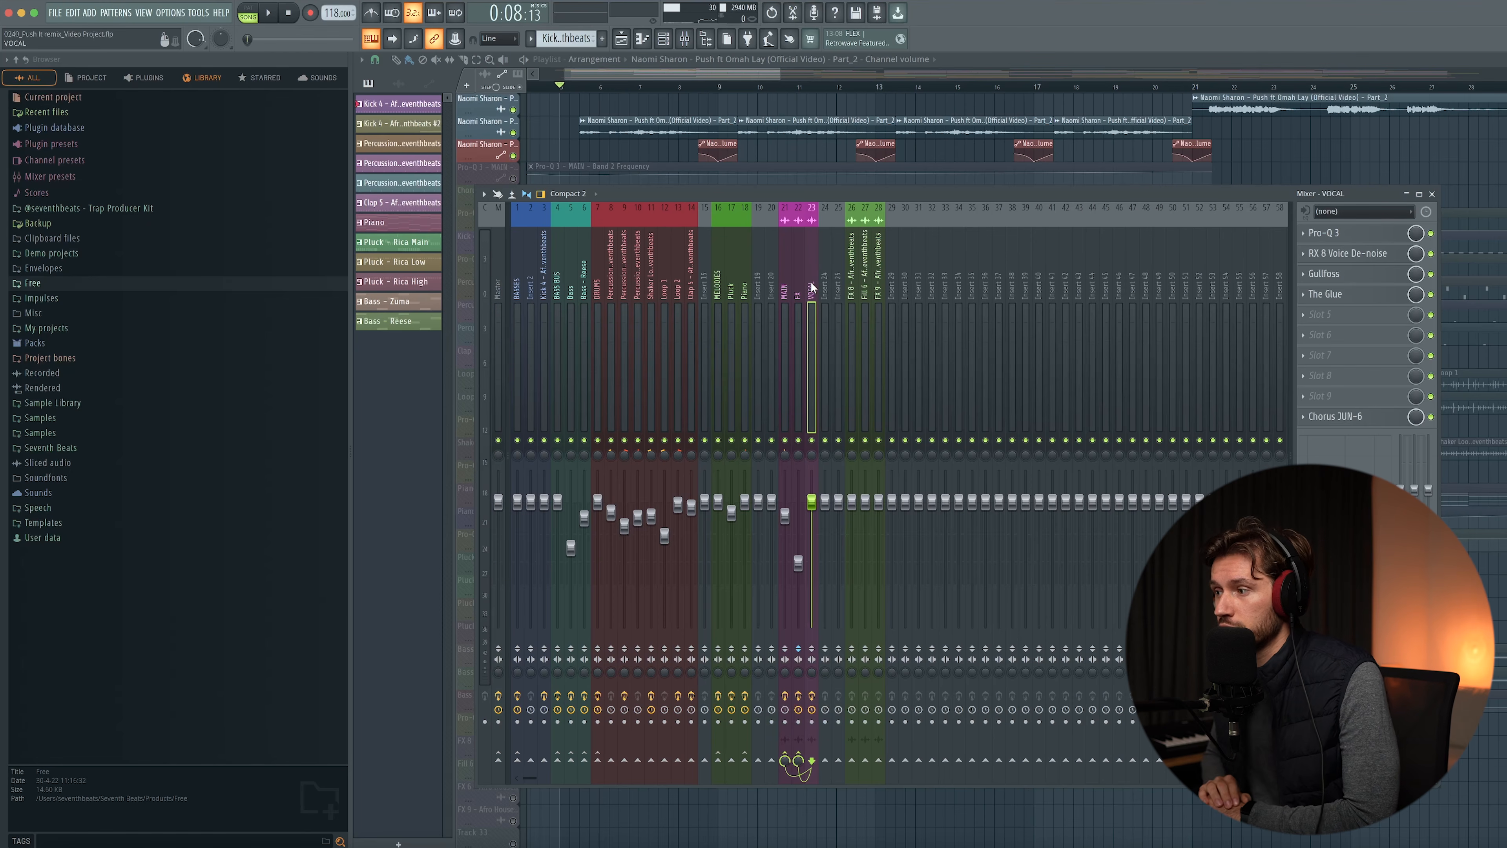
pyautogui.doubleClick(787, 138)
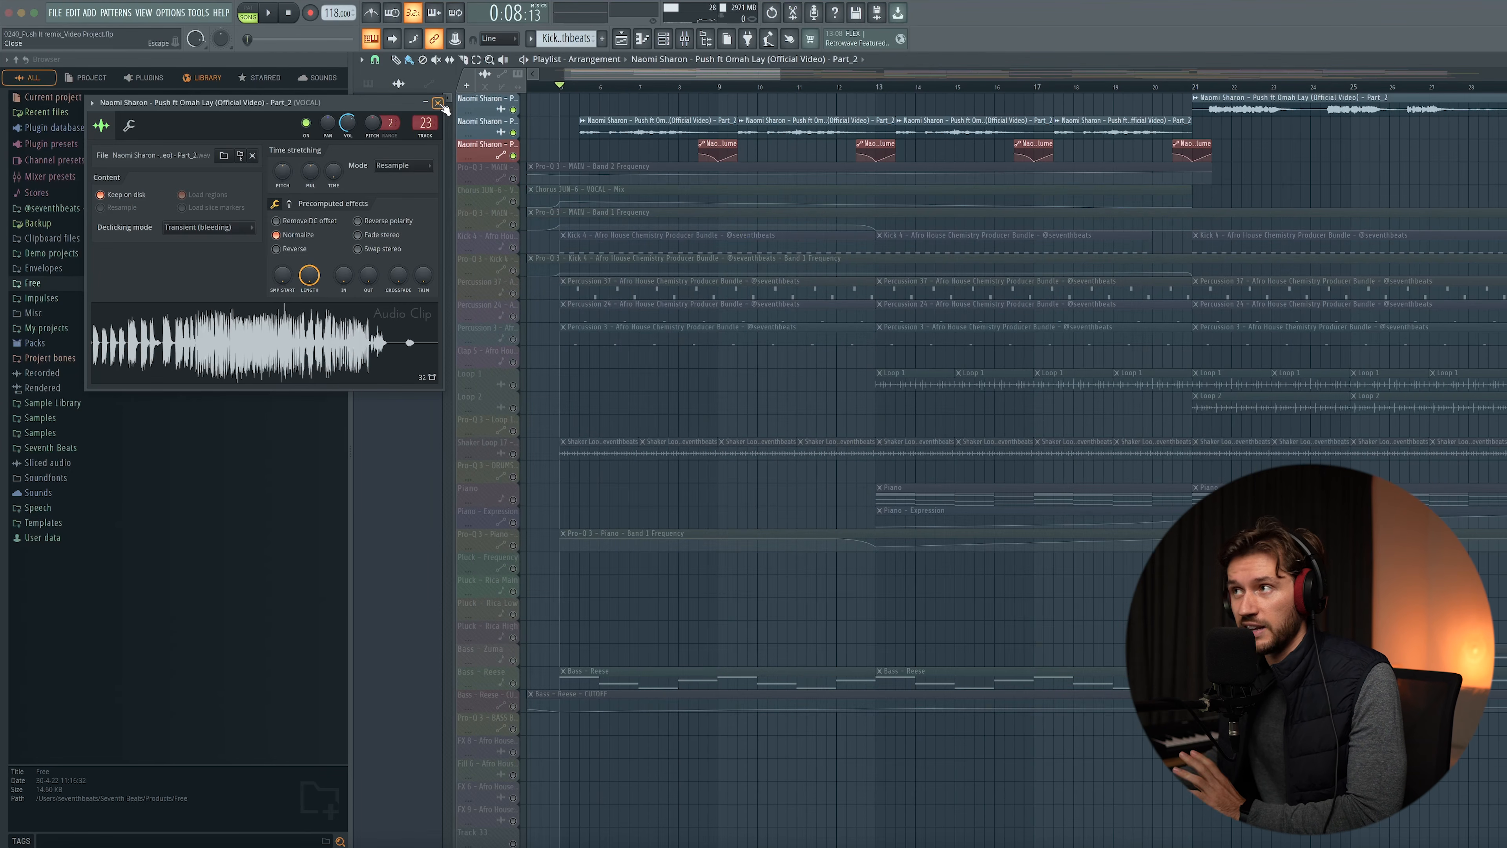
pyautogui.click(439, 103)
pyautogui.click(688, 39)
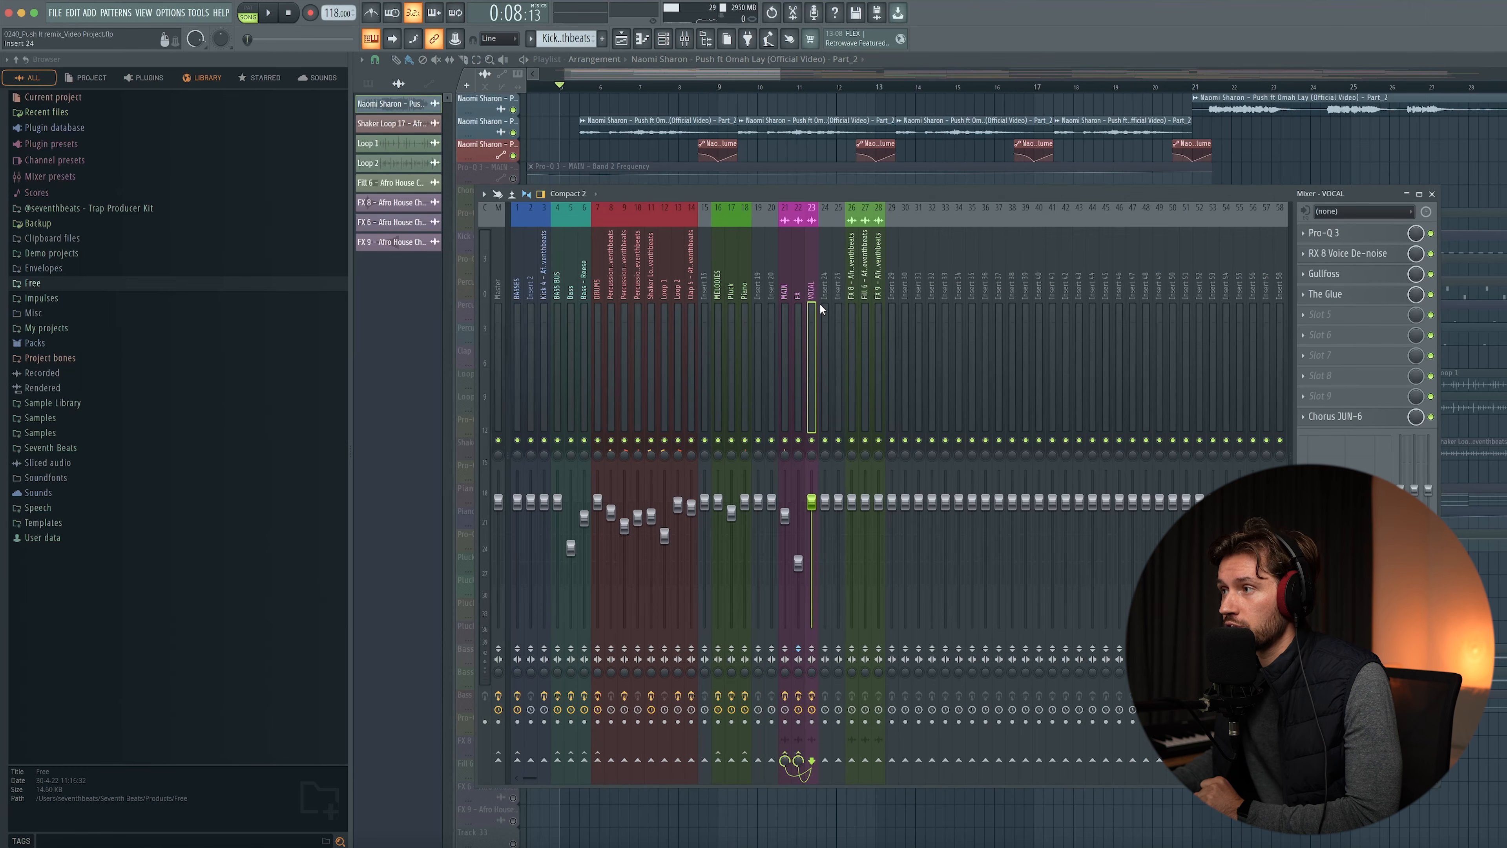
pyautogui.rightClick(812, 244)
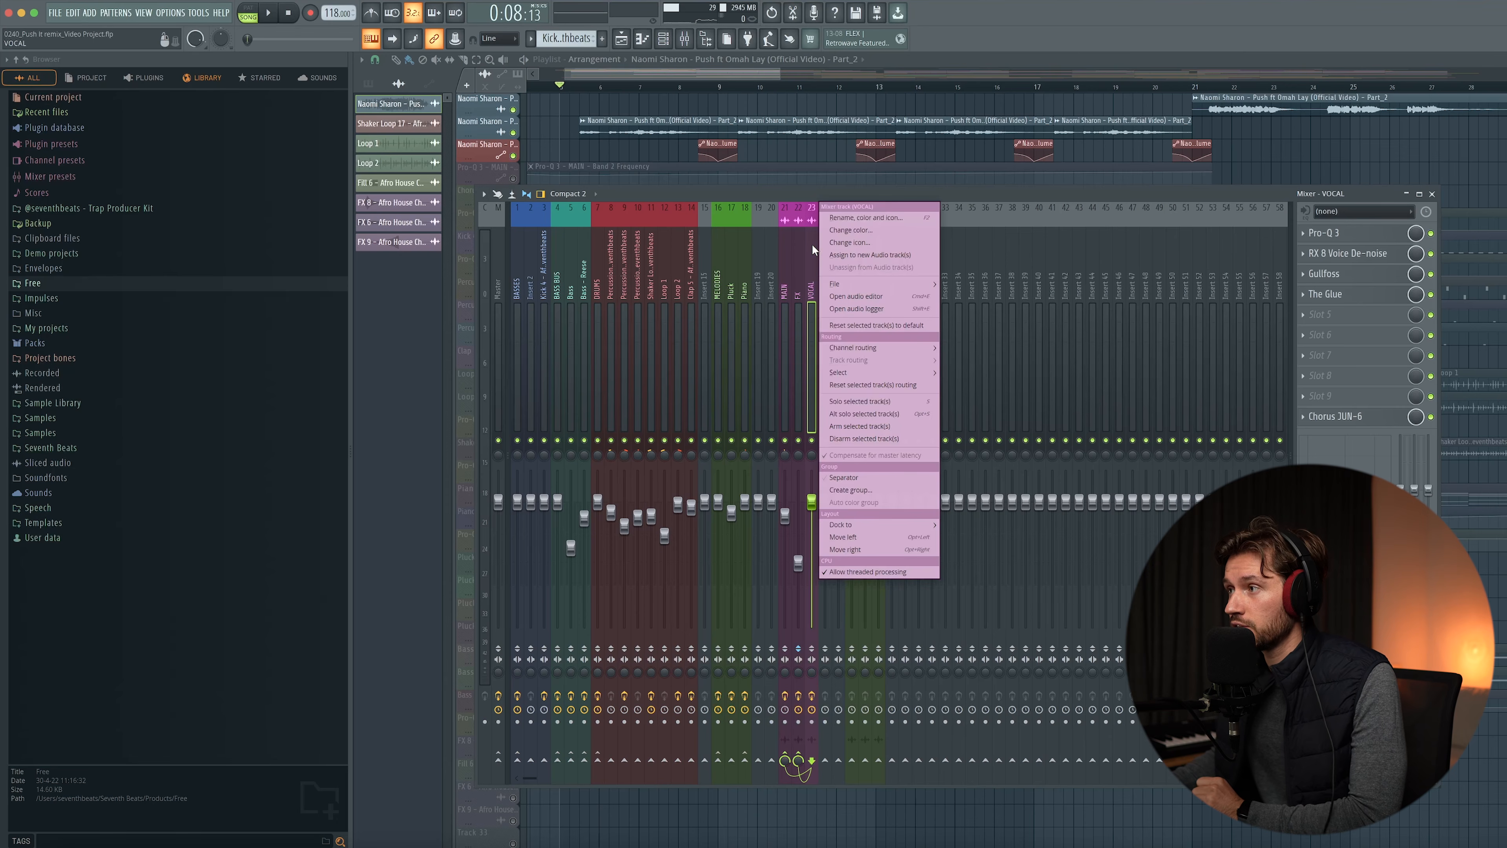
pyautogui.moveTo(845, 350)
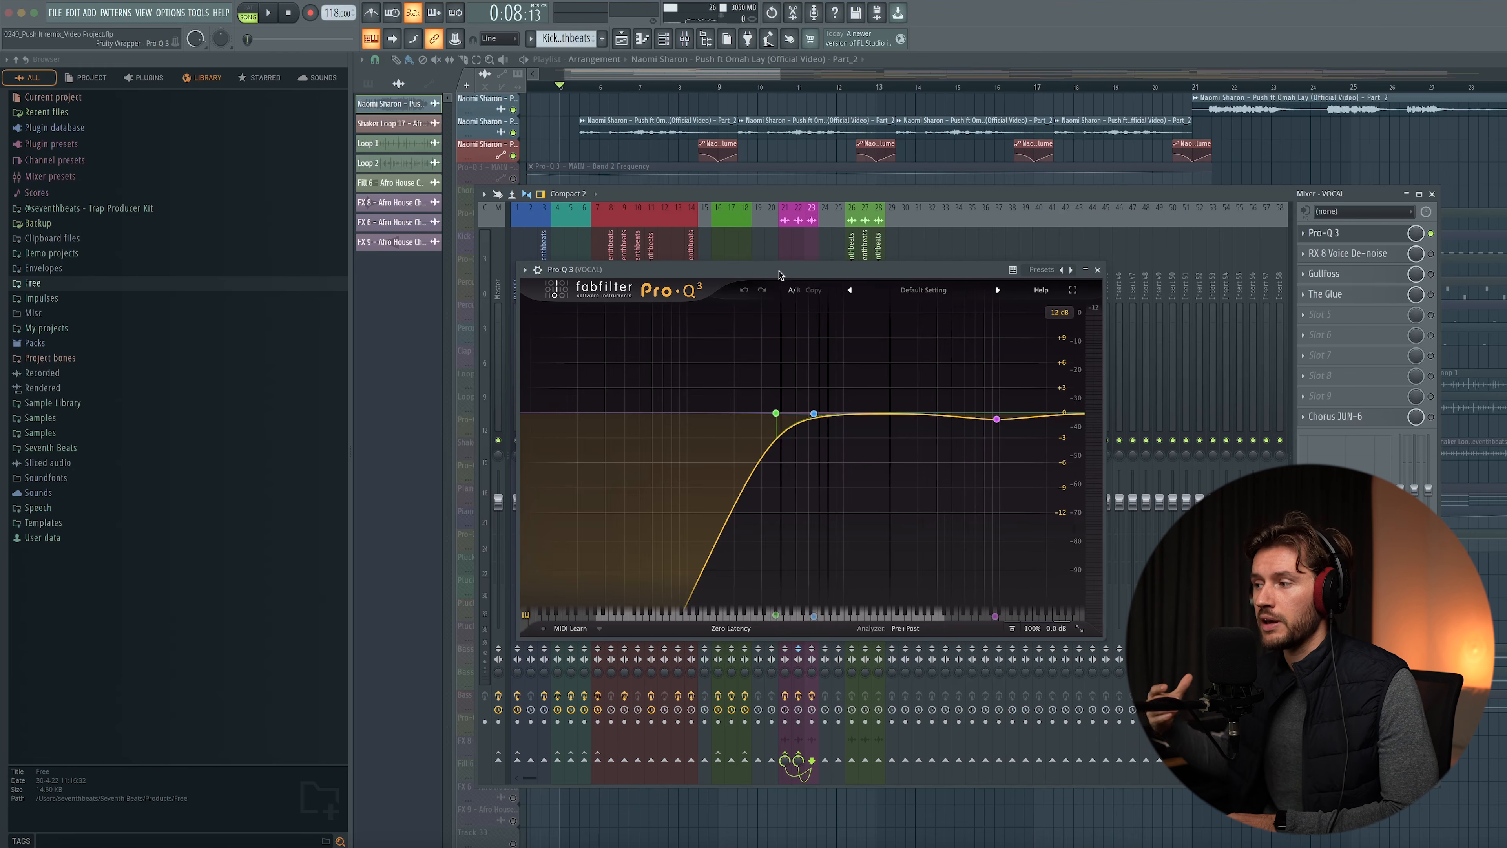
# Listen to the vocal through its Pro-Q 3 low cut and examine RX 8 Voice De-noise on the VOCAL track
pyautogui.press('space')
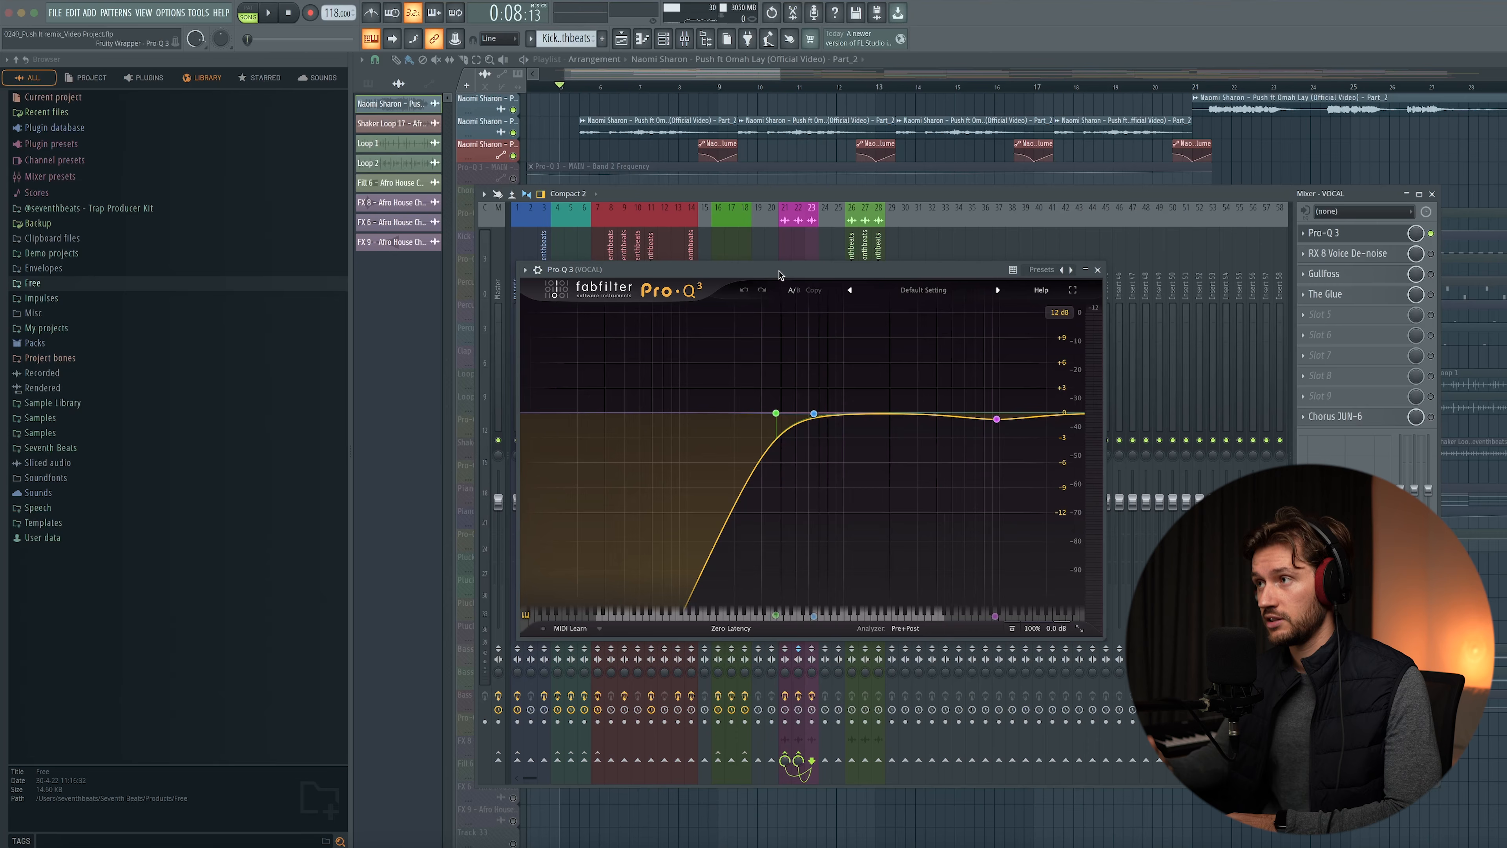
pyautogui.moveTo(753, 469); pyautogui.dragTo(705, 569)
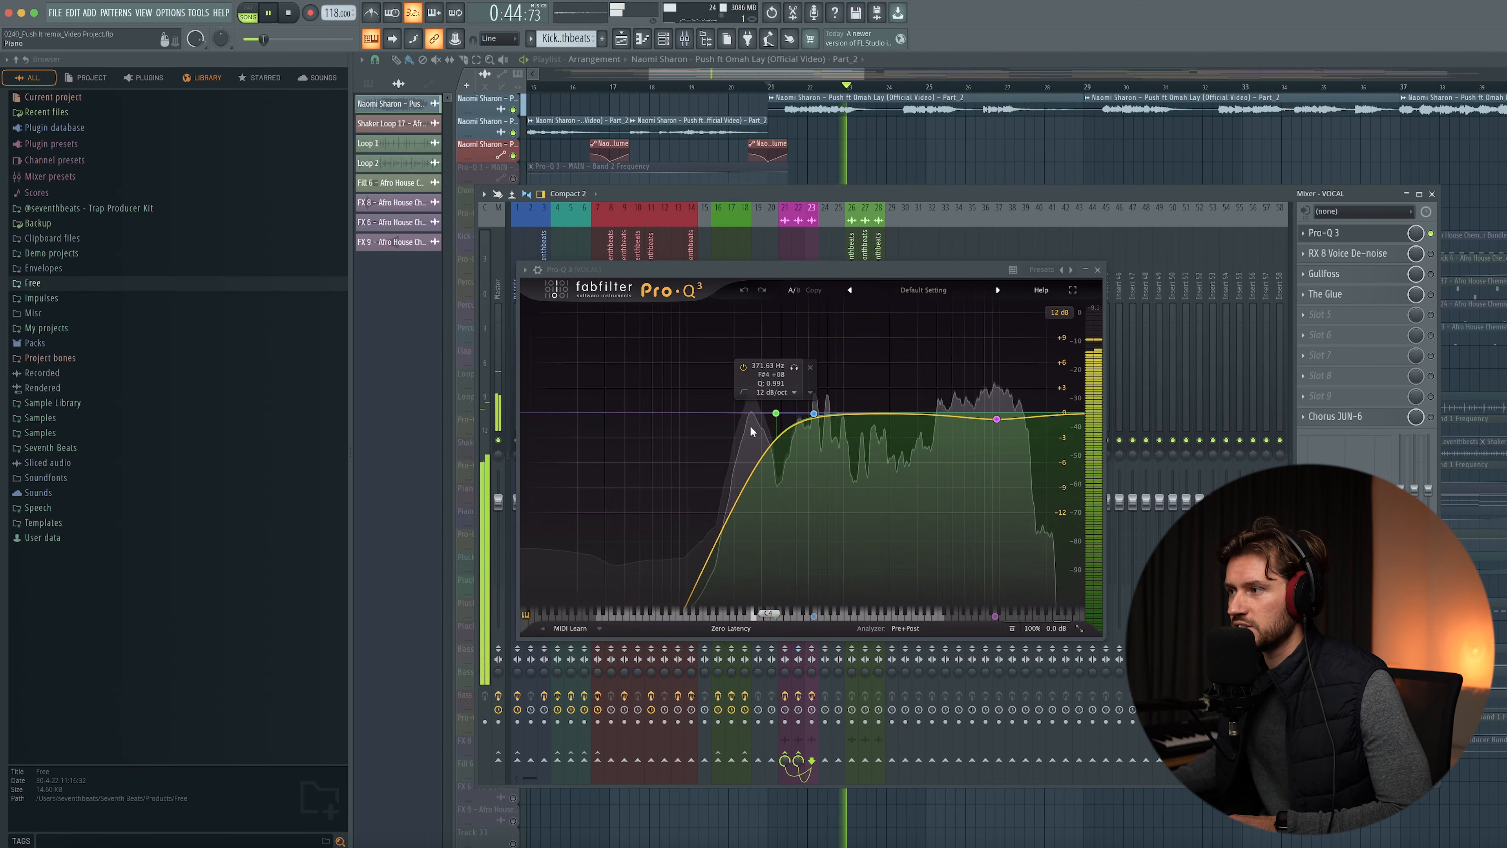
pyautogui.press('space')
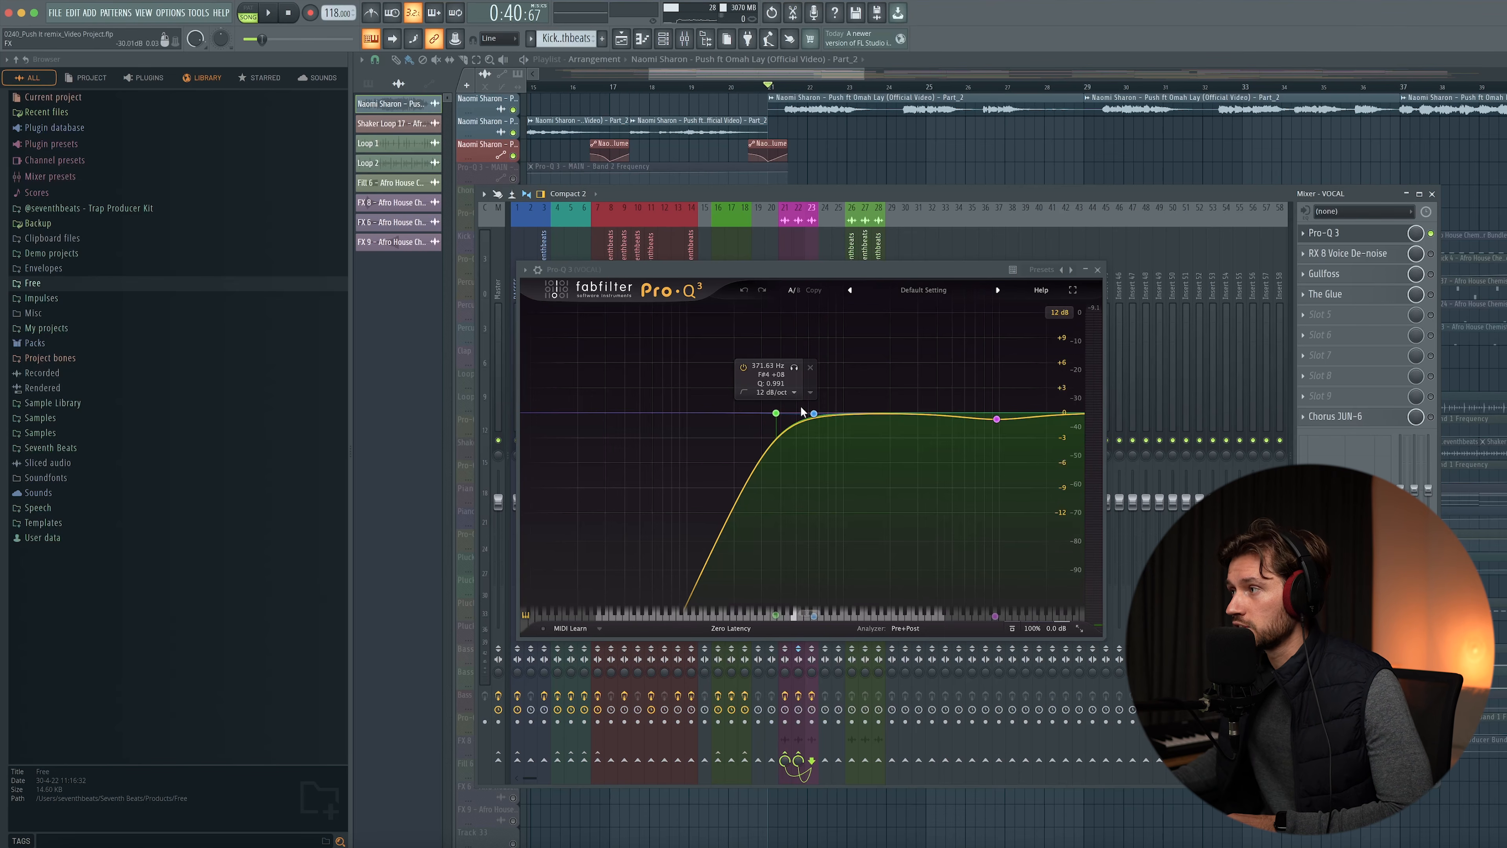
pyautogui.click(1097, 270)
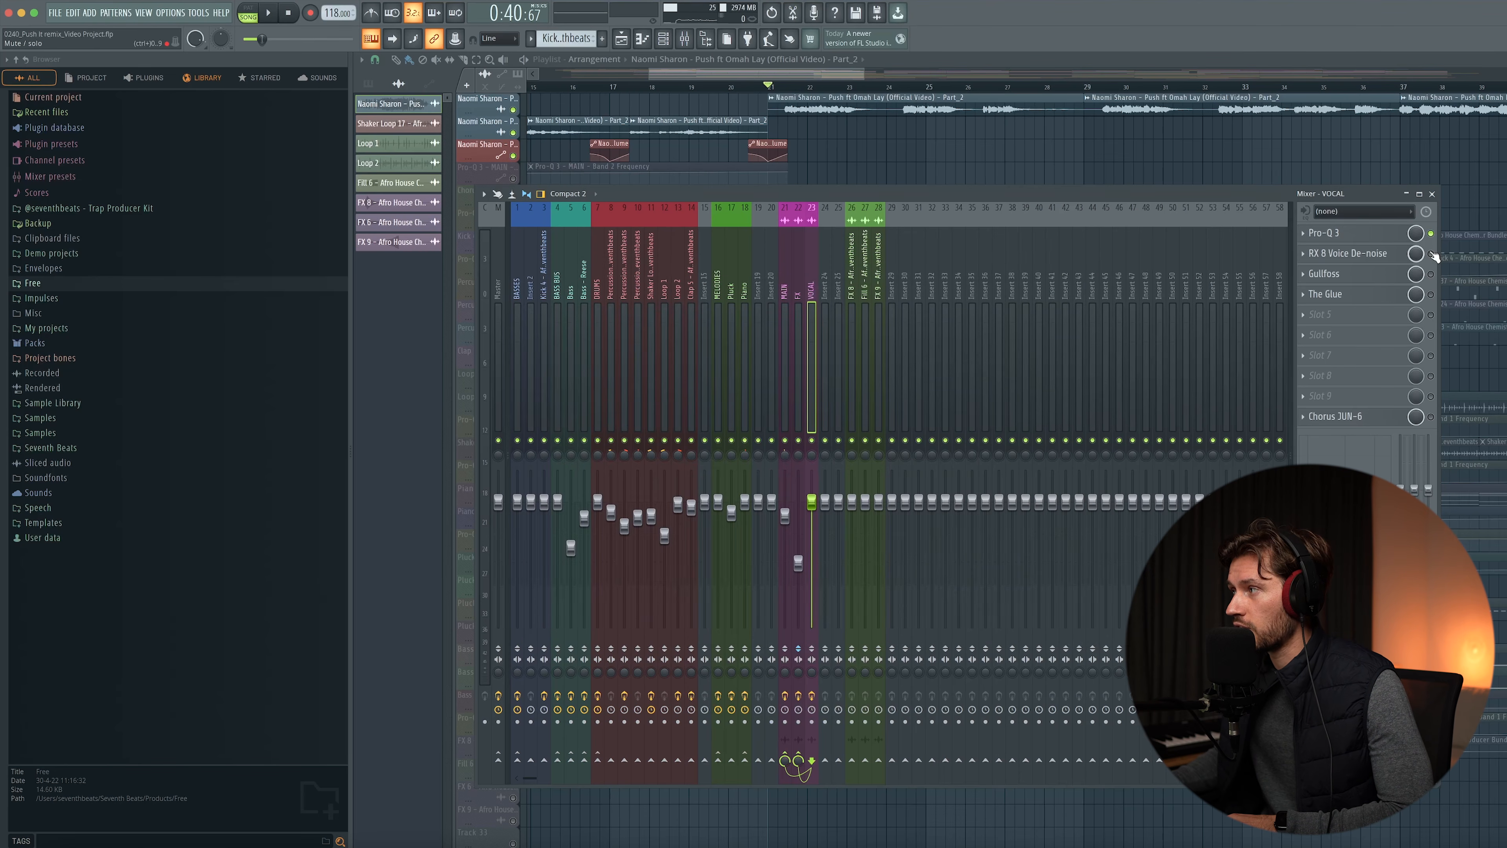
pyautogui.click(1353, 255)
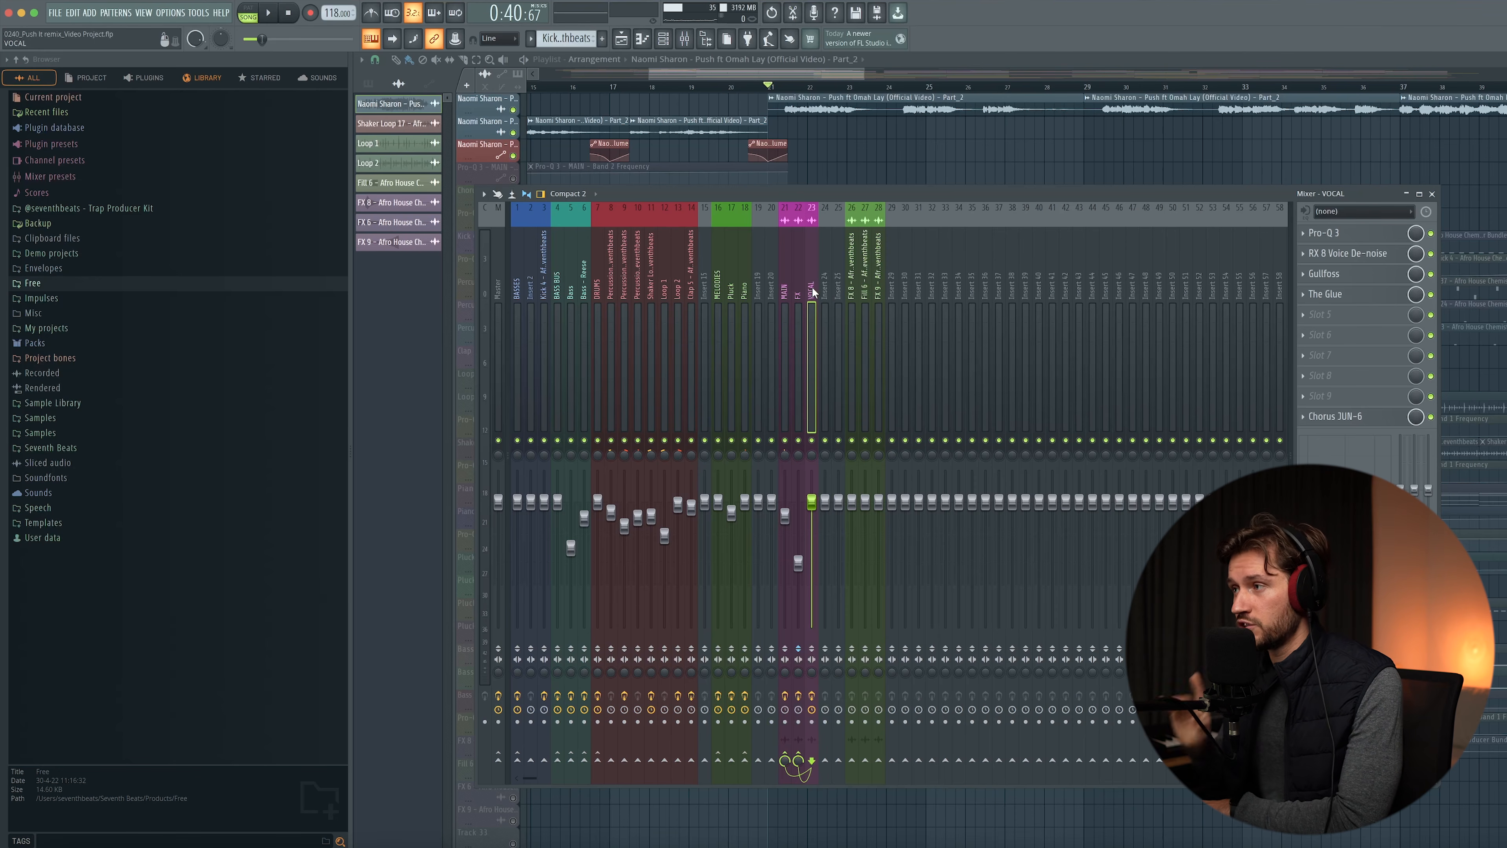
# Compare the effect chains and routing of the FX, MAIN and VOCAL mixer tracks
pyautogui.click(798, 292)
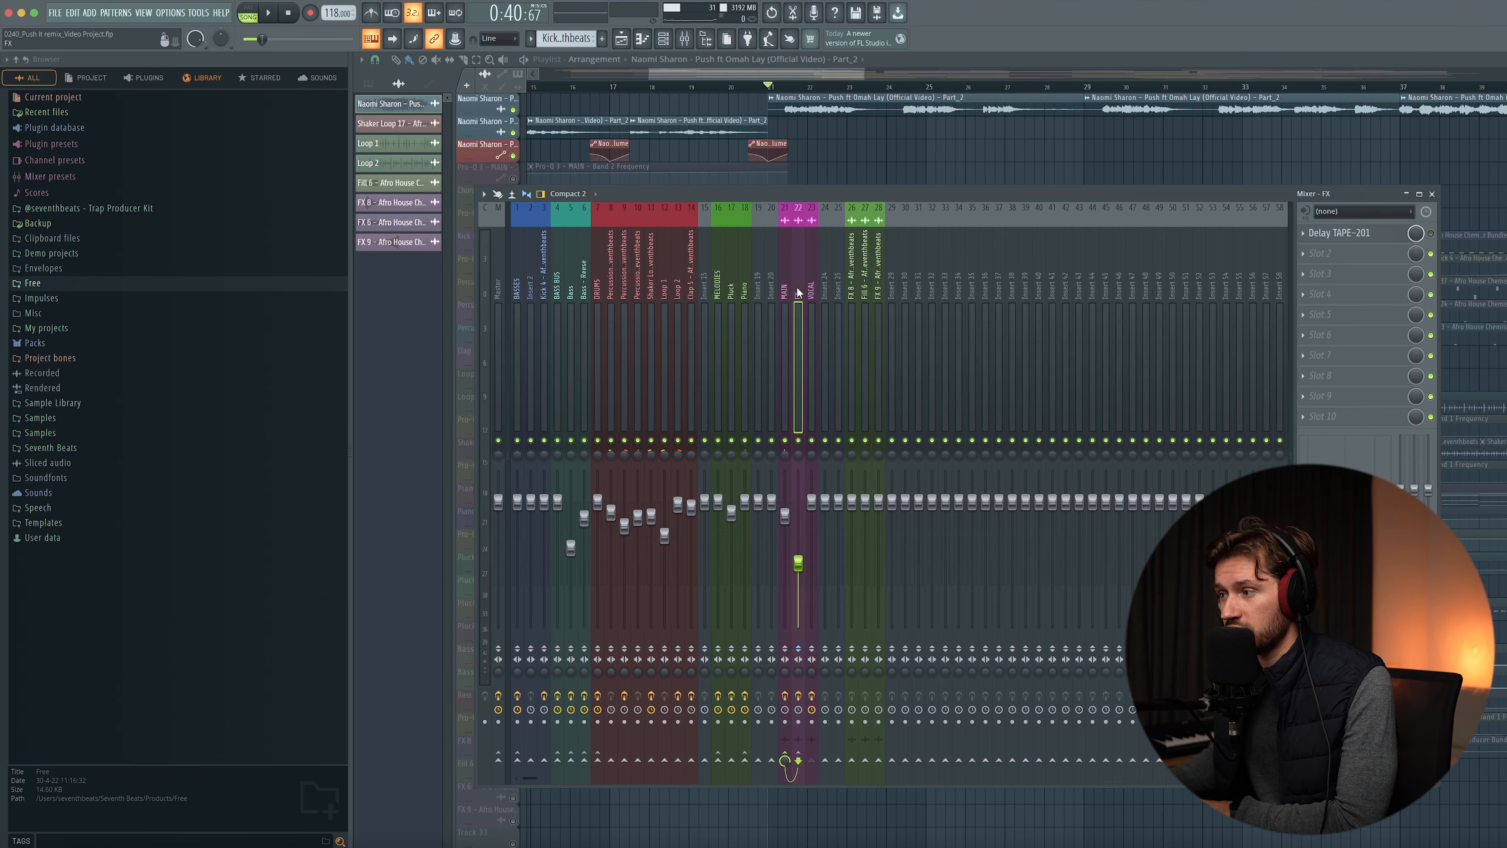
pyautogui.click(785, 291)
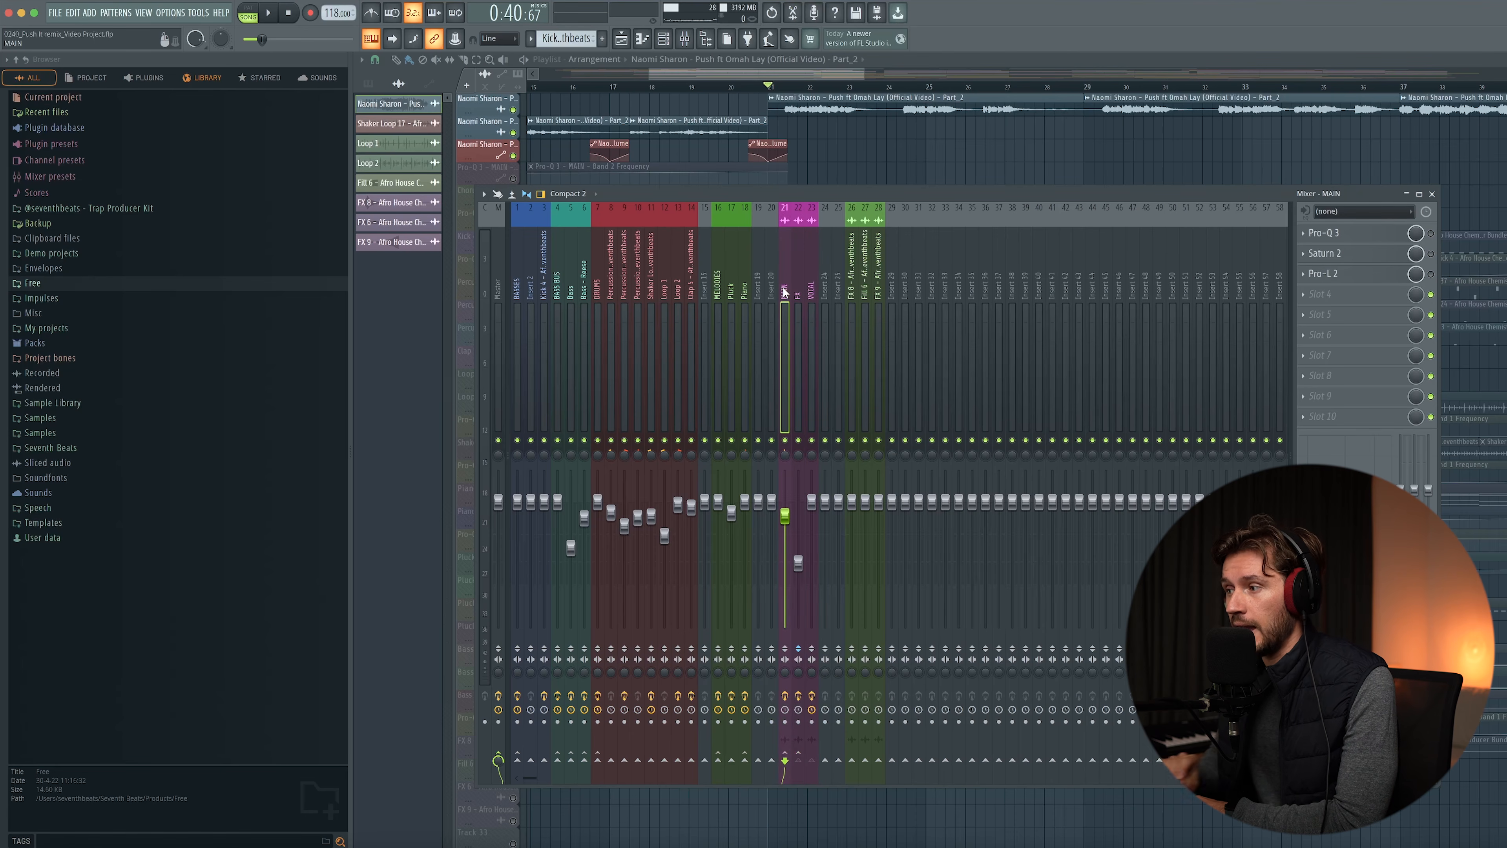
pyautogui.click(812, 290)
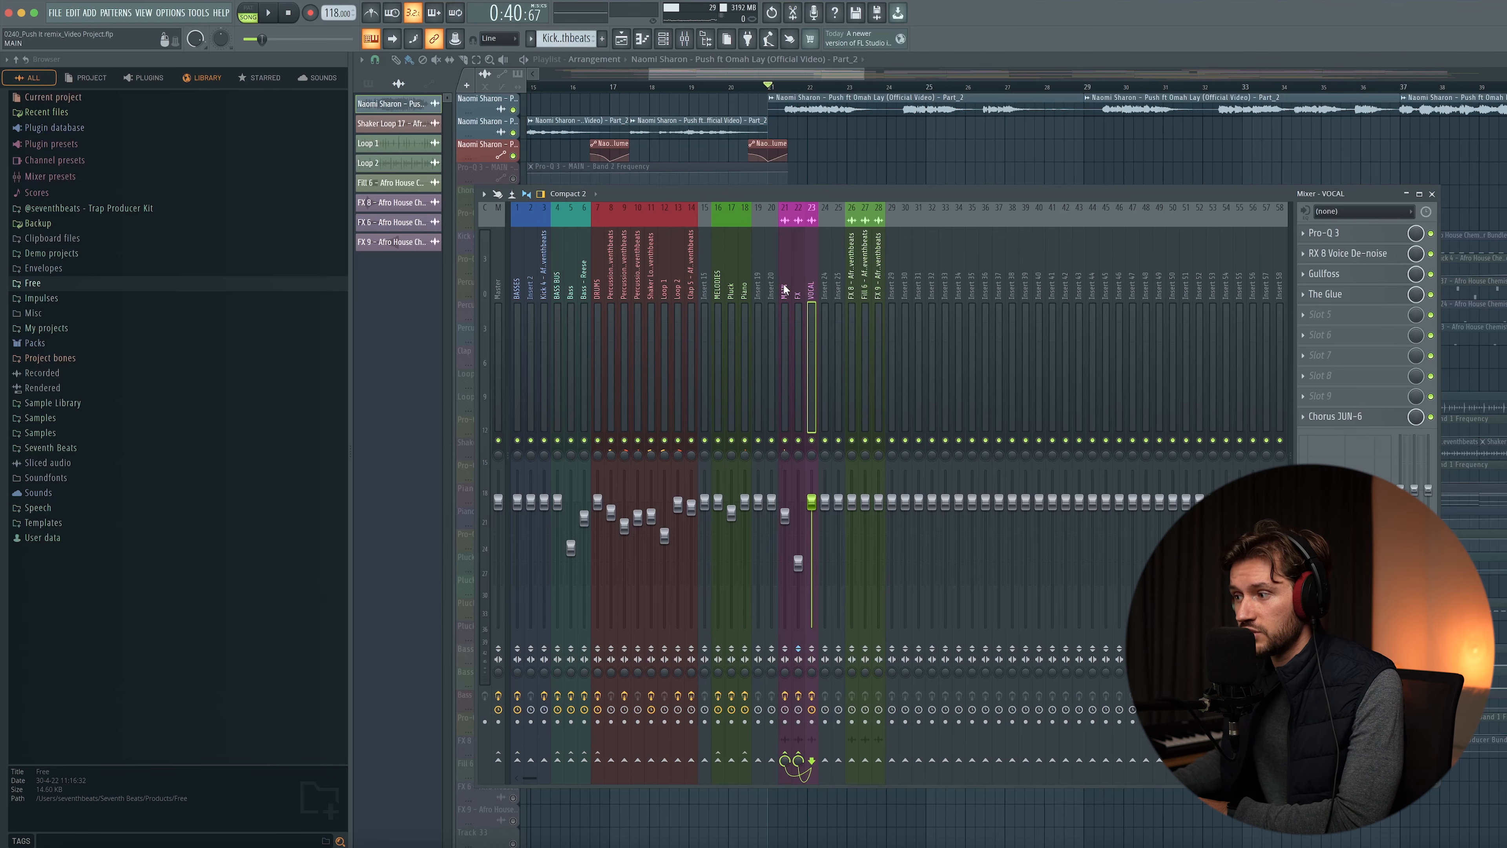
pyautogui.click(796, 285)
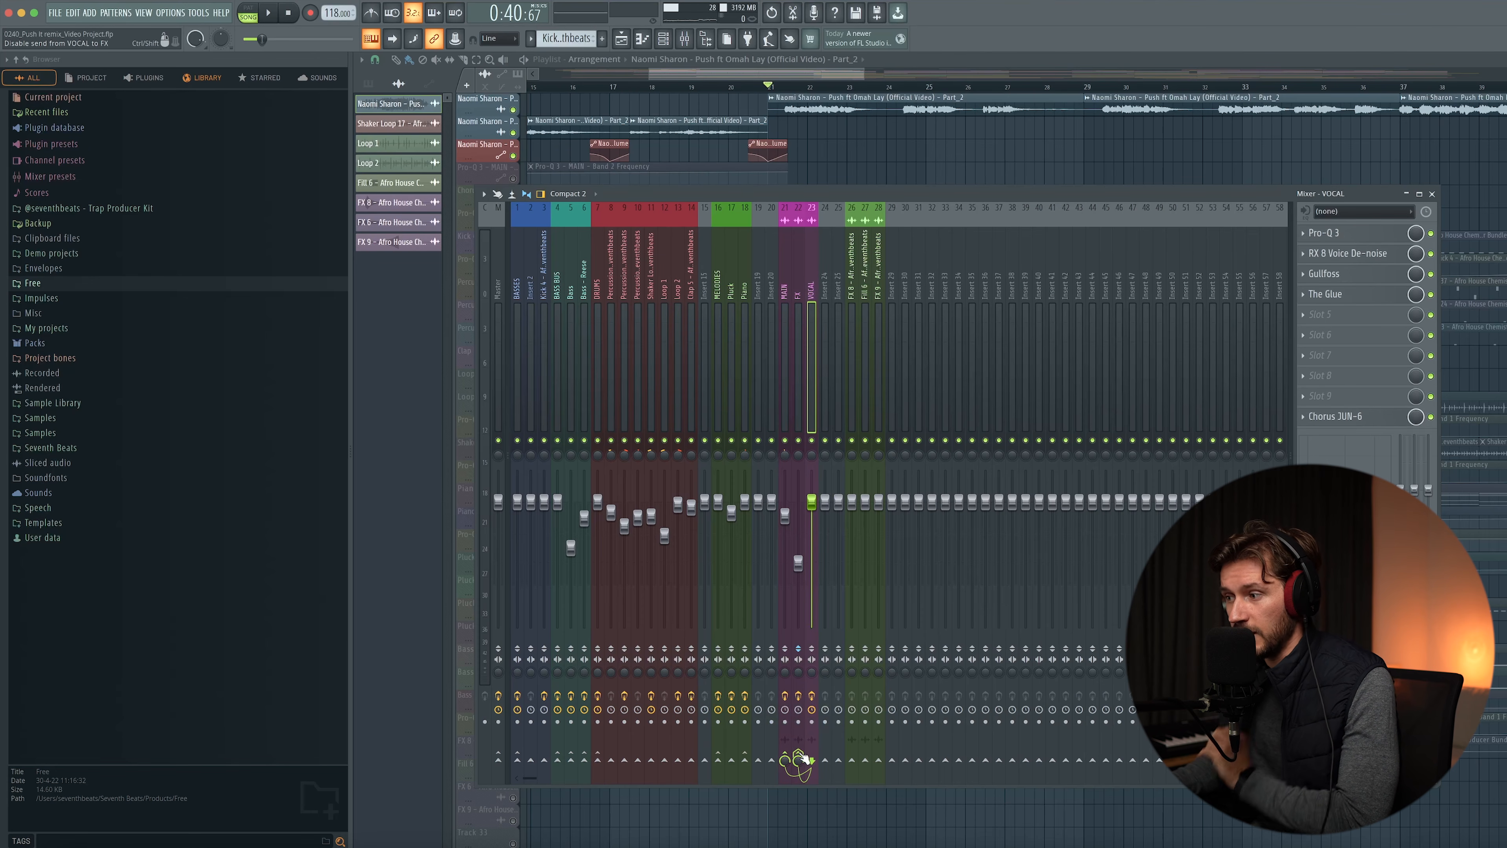
# Examine the Delay TAPE-201 settings on the FX track and view the MAIN track's effect chain
pyautogui.click(798, 415)
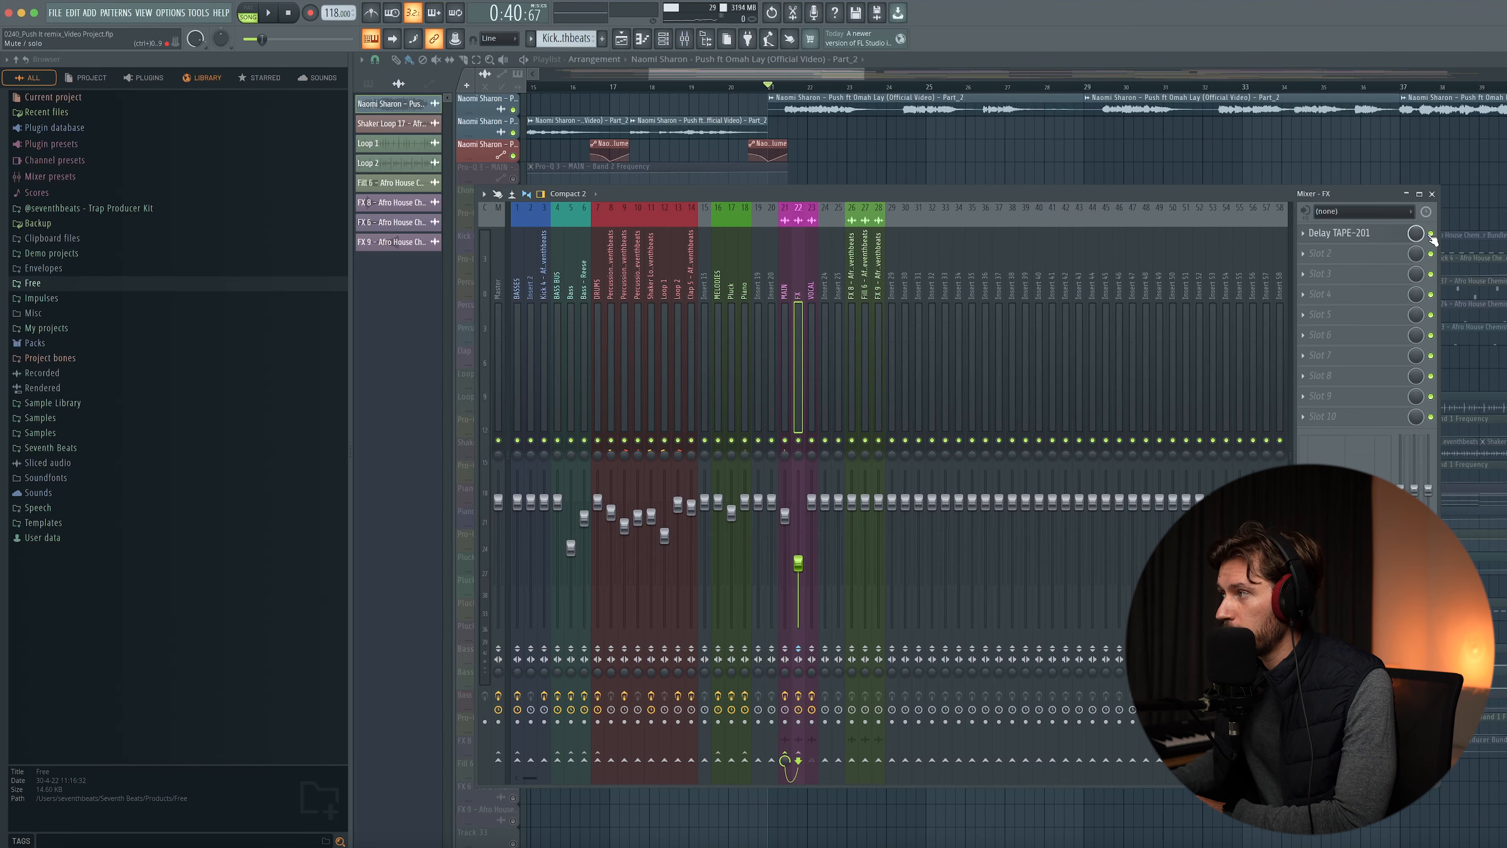
pyautogui.click(1365, 233)
pyautogui.moveTo(313, 85); pyautogui.dragTo(684, 354)
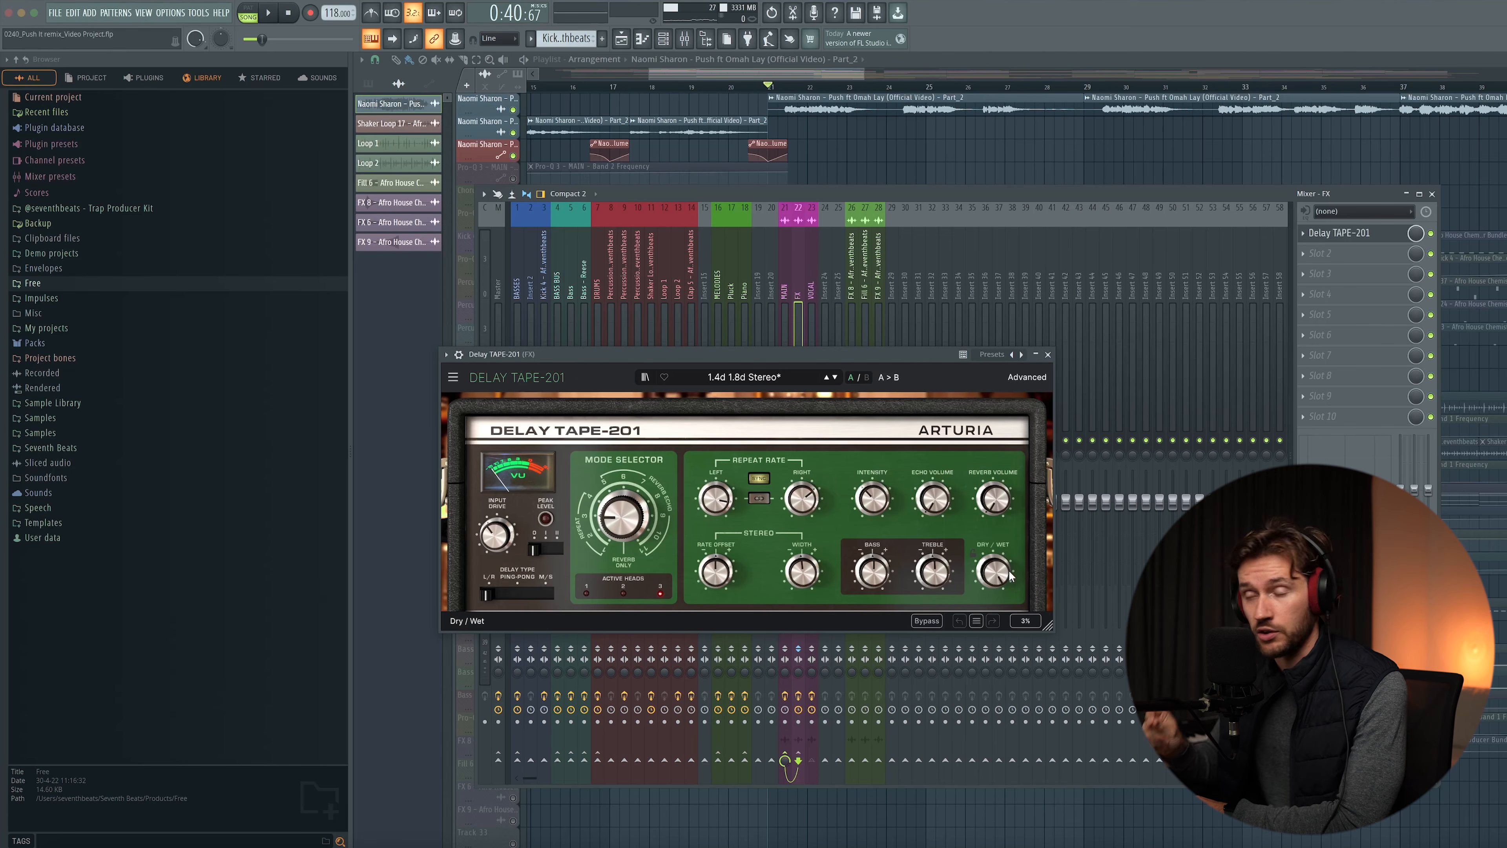
pyautogui.click(800, 297)
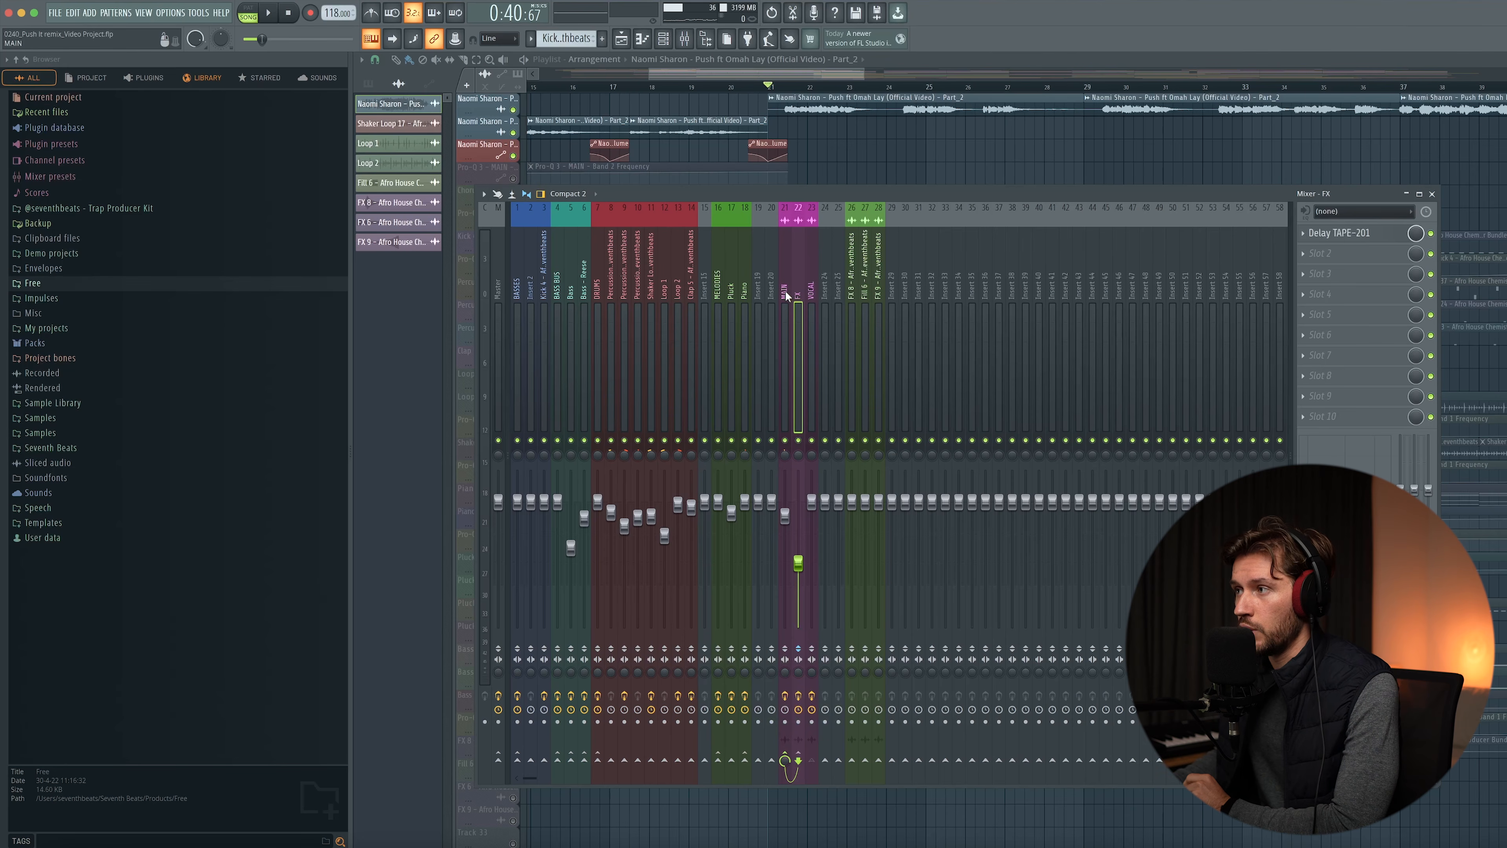
pyautogui.click(785, 296)
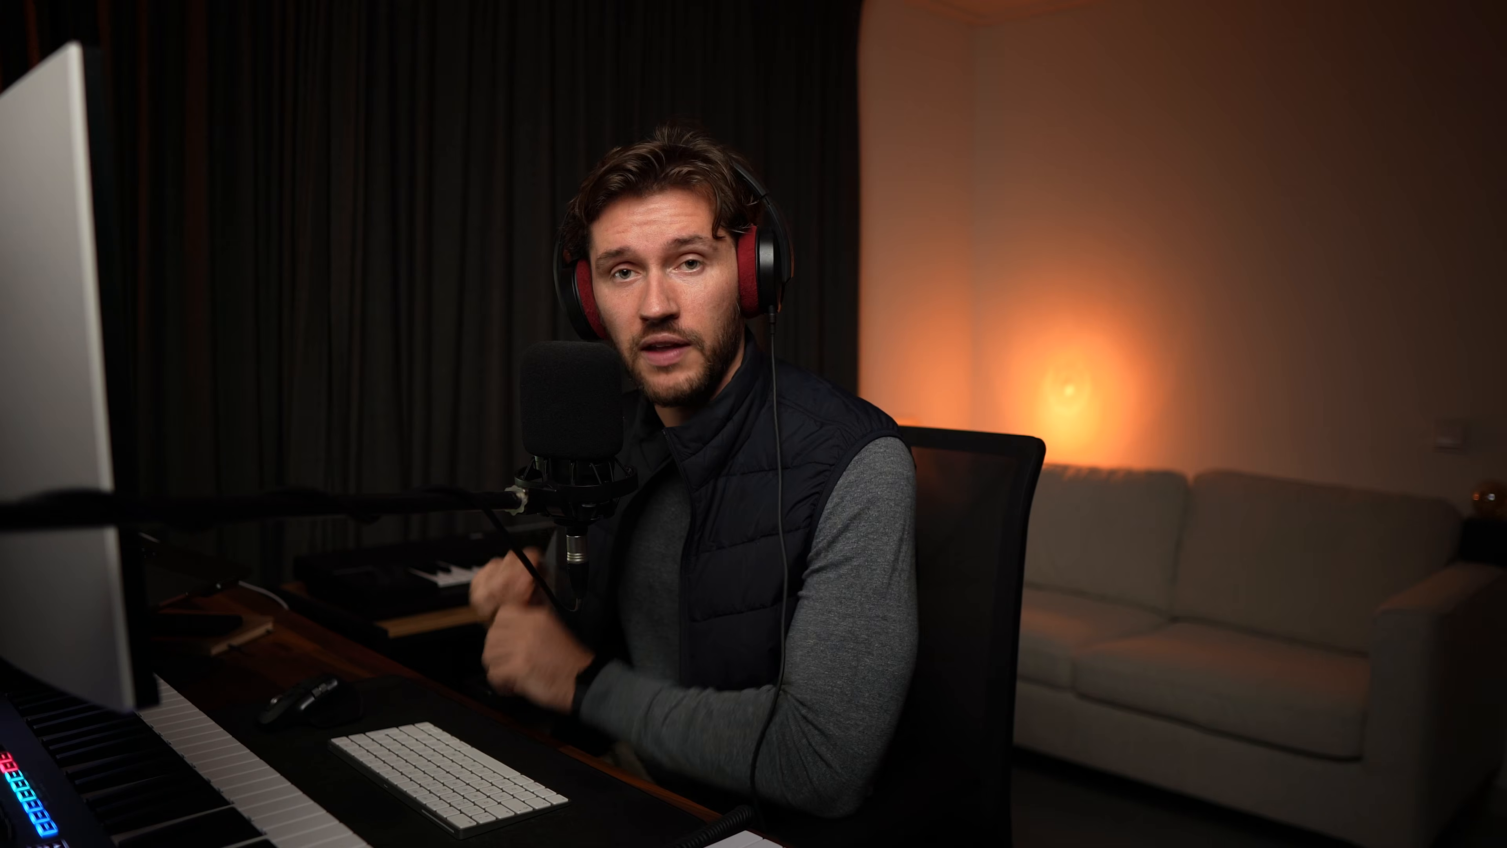
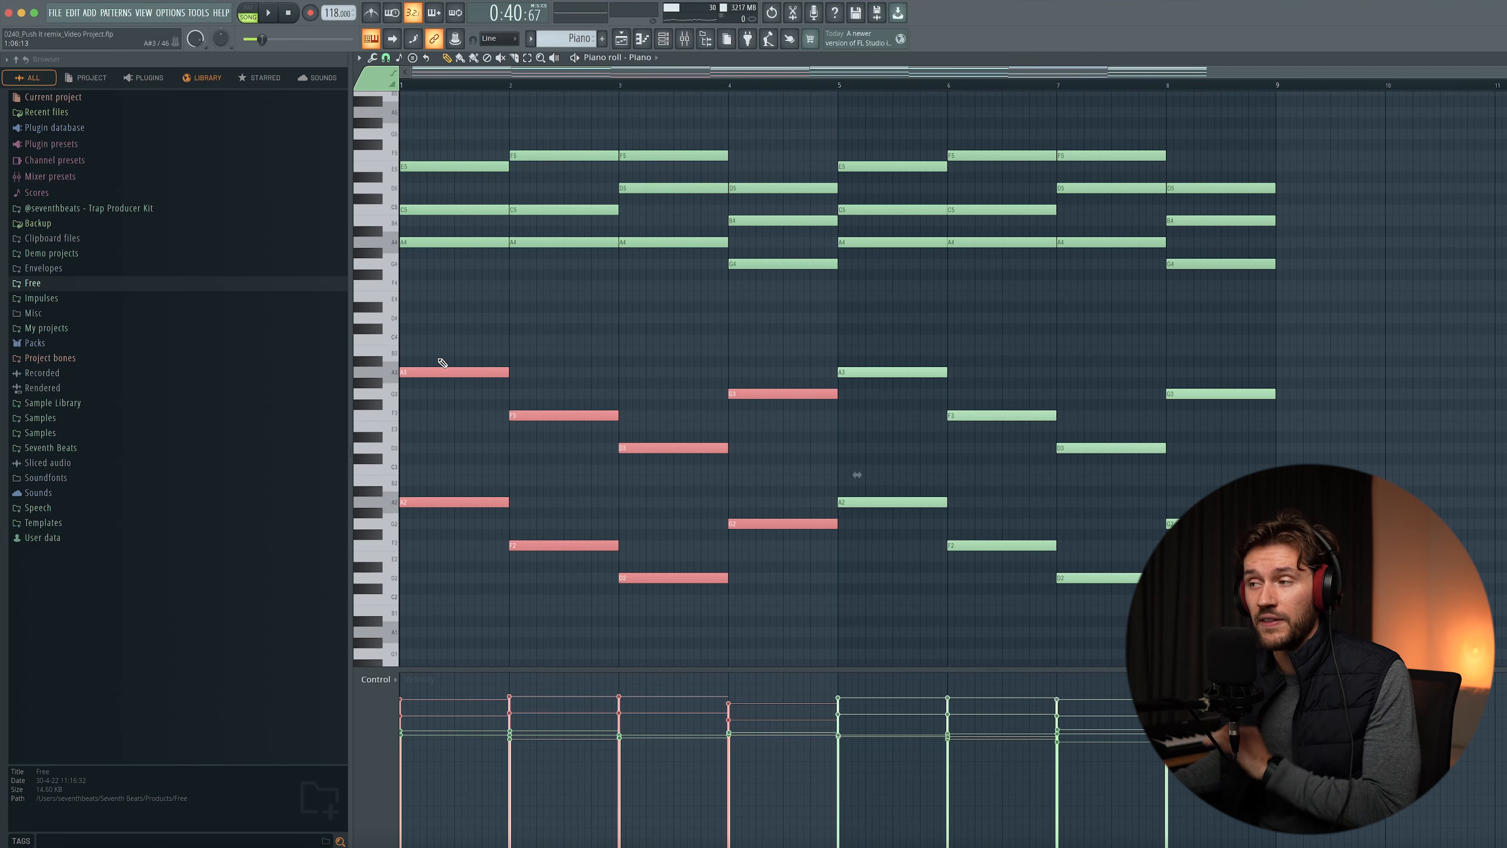
# Open the Pro-Q 3 equalizer on the Piano mixer track to examine its curve
pyautogui.click(685, 40)
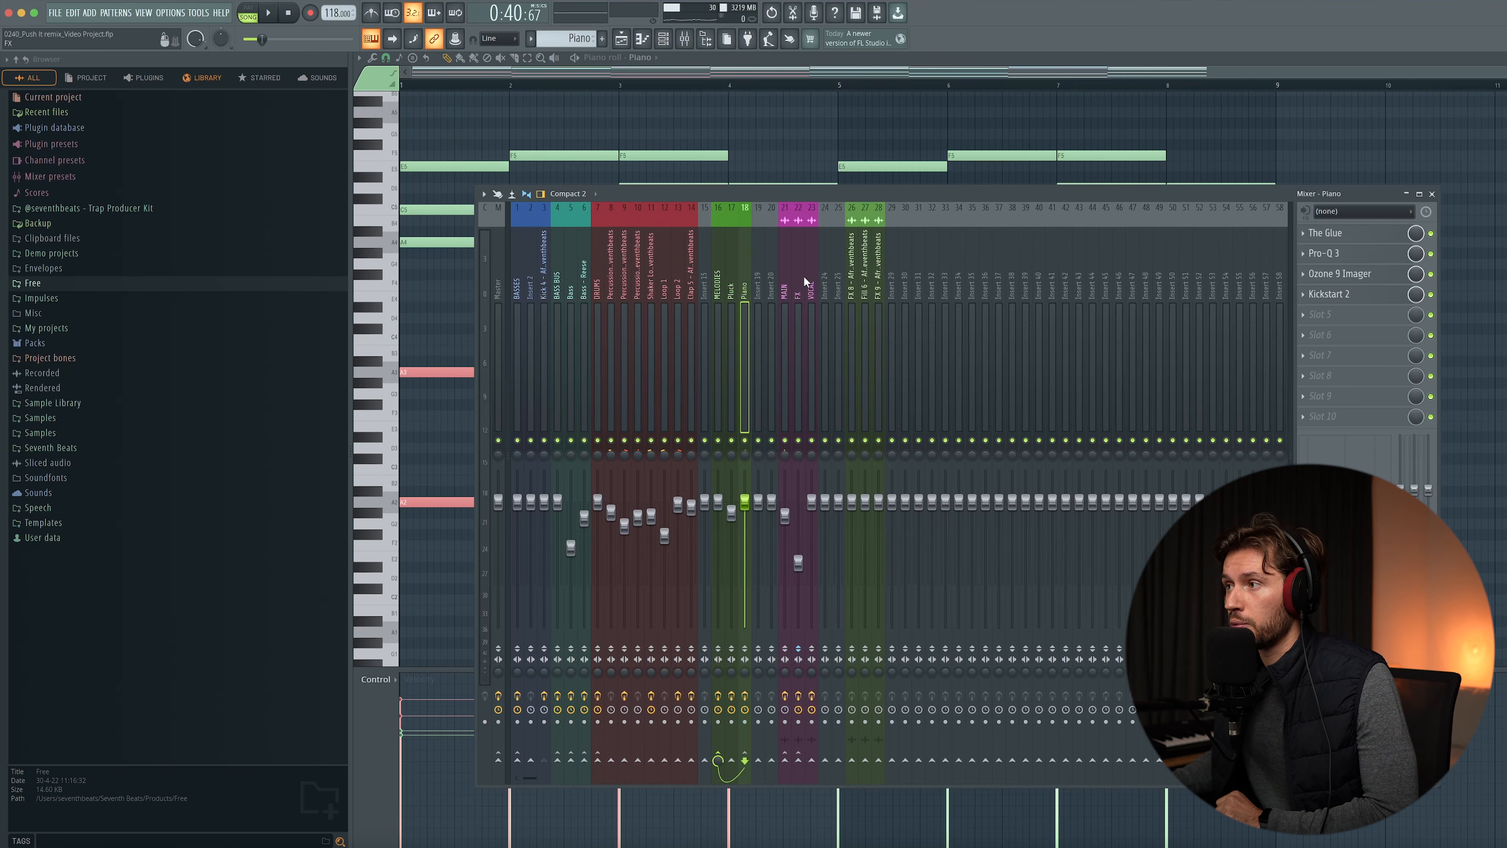
pyautogui.moveTo(859, 193); pyautogui.dragTo(811, 176)
pyautogui.click(1276, 237)
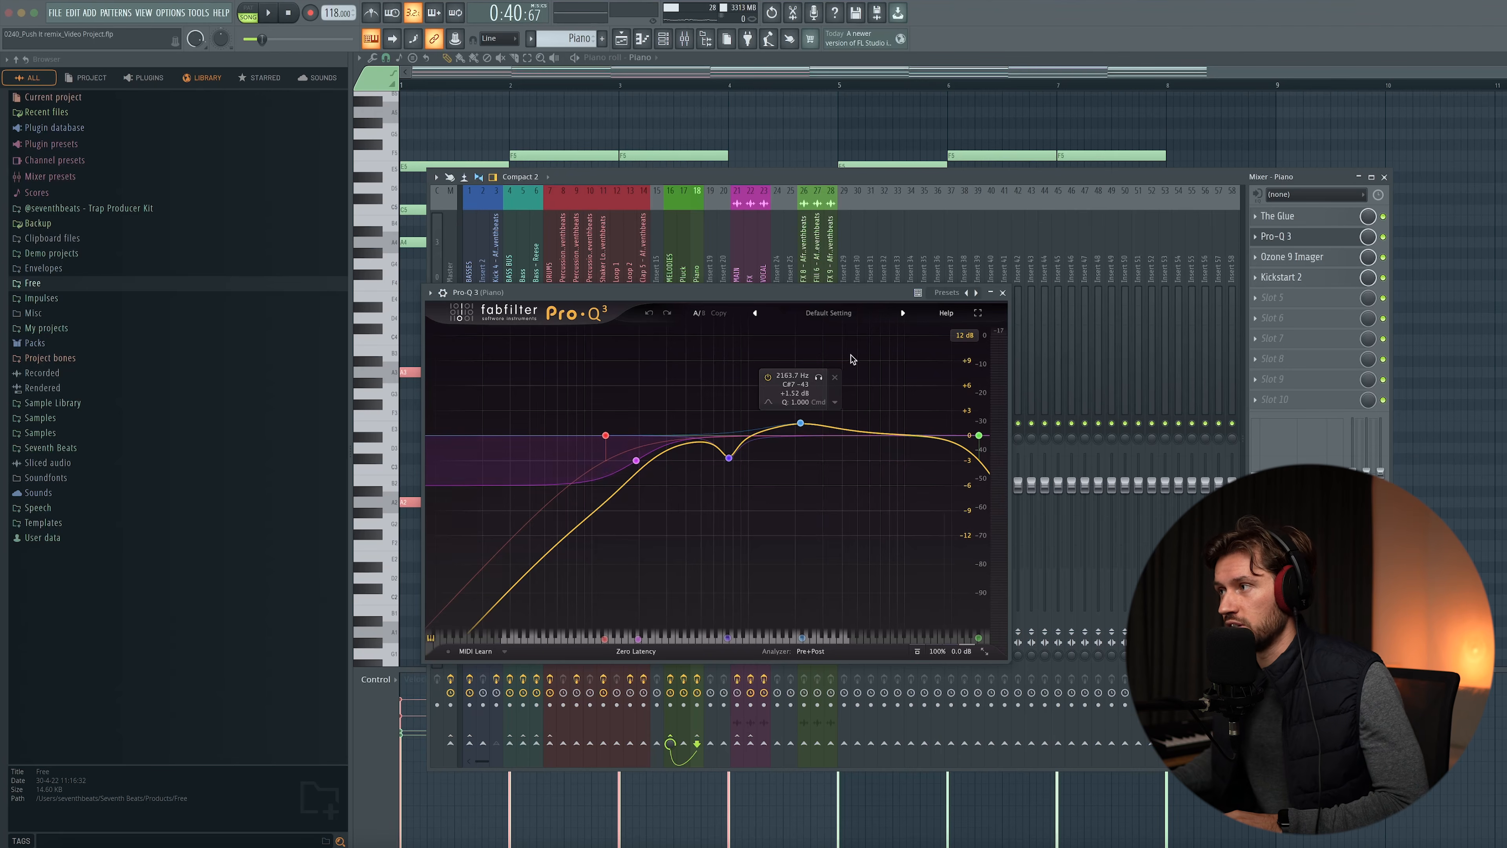
# Leave the Piano equalizer and examine the Piano chord notes in the piano roll while listening to them
pyautogui.click(1407, 377)
pyautogui.press('space')
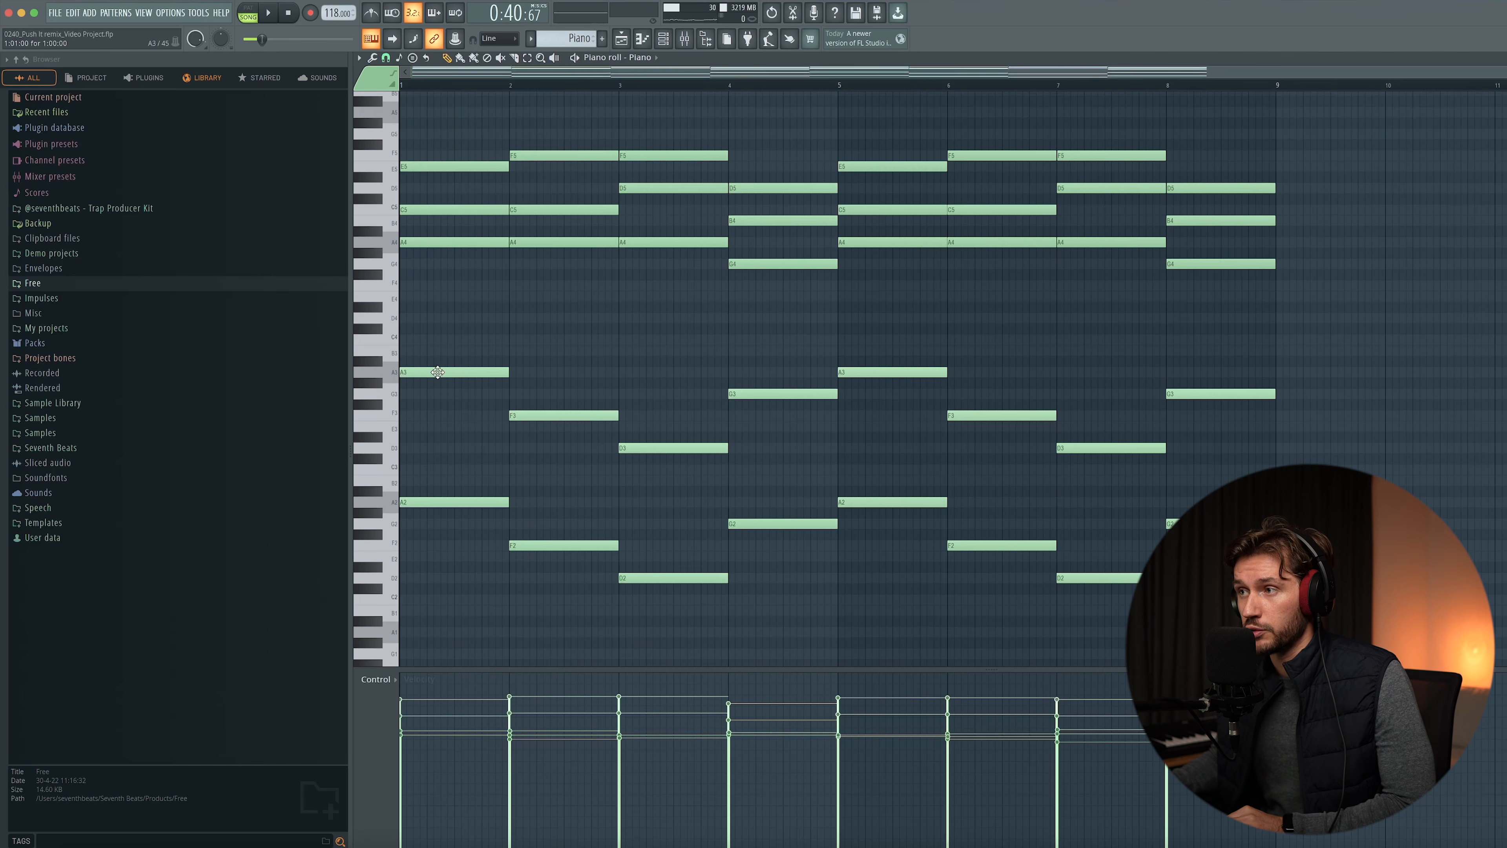
pyautogui.moveTo(447, 130); pyautogui.dragTo(457, 236)
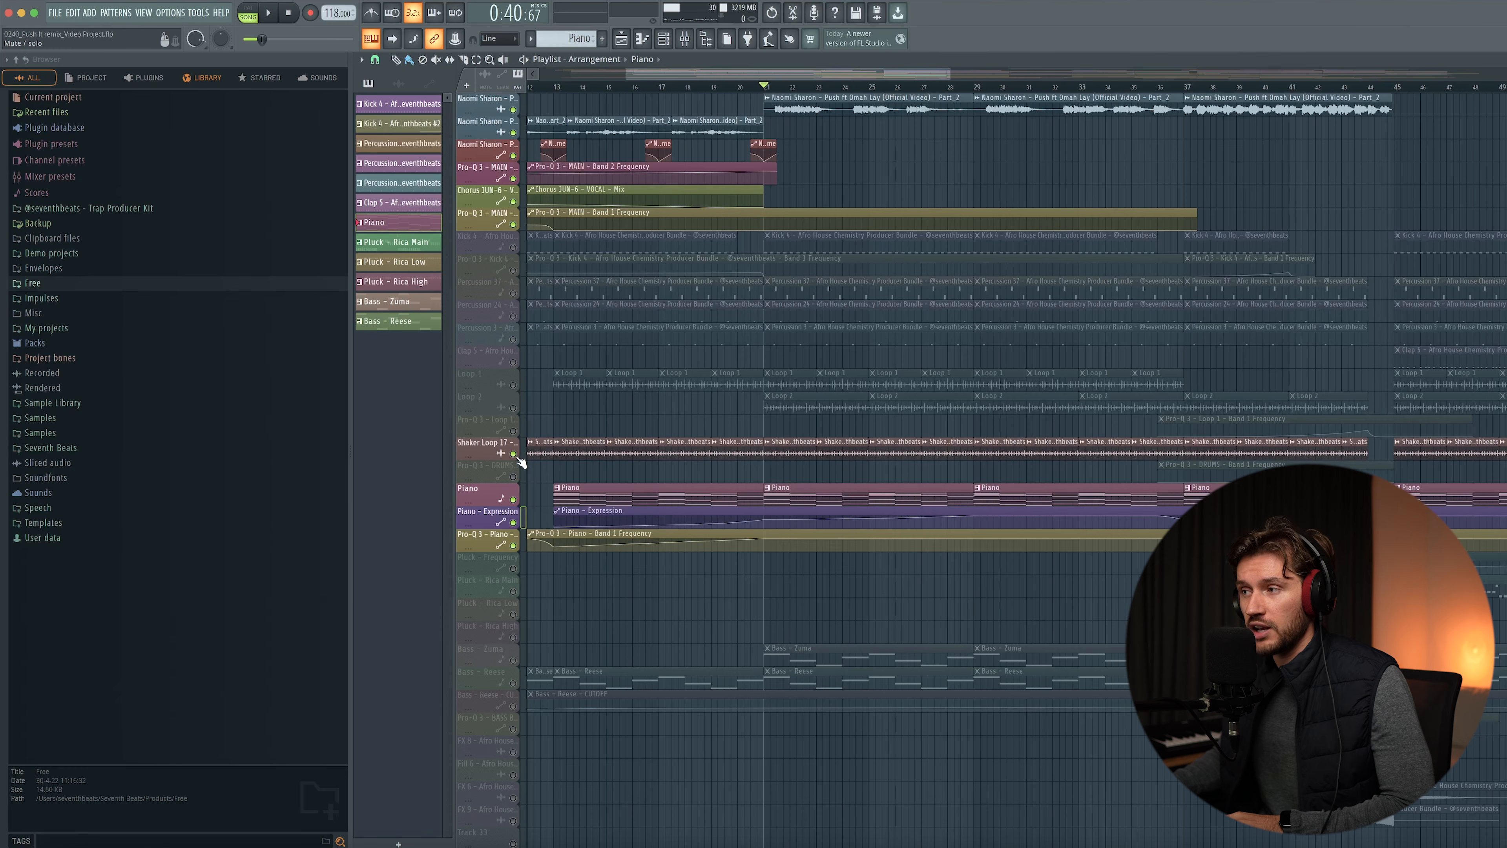
# Preview Shaker Loop 17 from the Afro House Chemistry Producer Bundle's Shaker Loops folder and listen to it in the arrangement
pyautogui.click(66, 452)
pyautogui.scroll(-2, 133, 560)
pyautogui.click(106, 454)
pyautogui.click(99, 517)
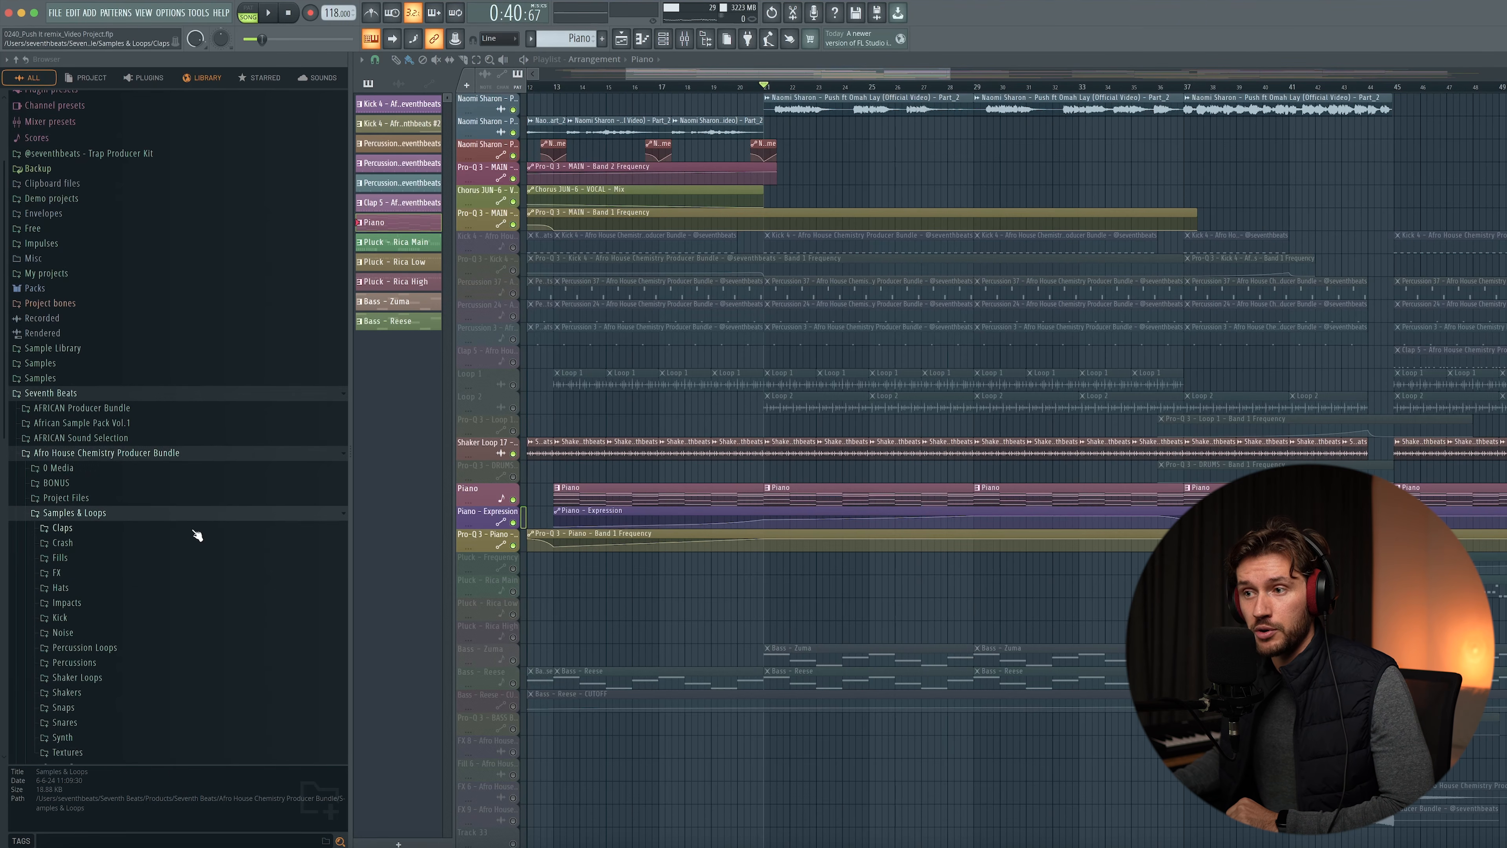
pyautogui.scroll(-2, 97, 594)
pyautogui.click(77, 622)
pyautogui.scroll(-10, 221, 605)
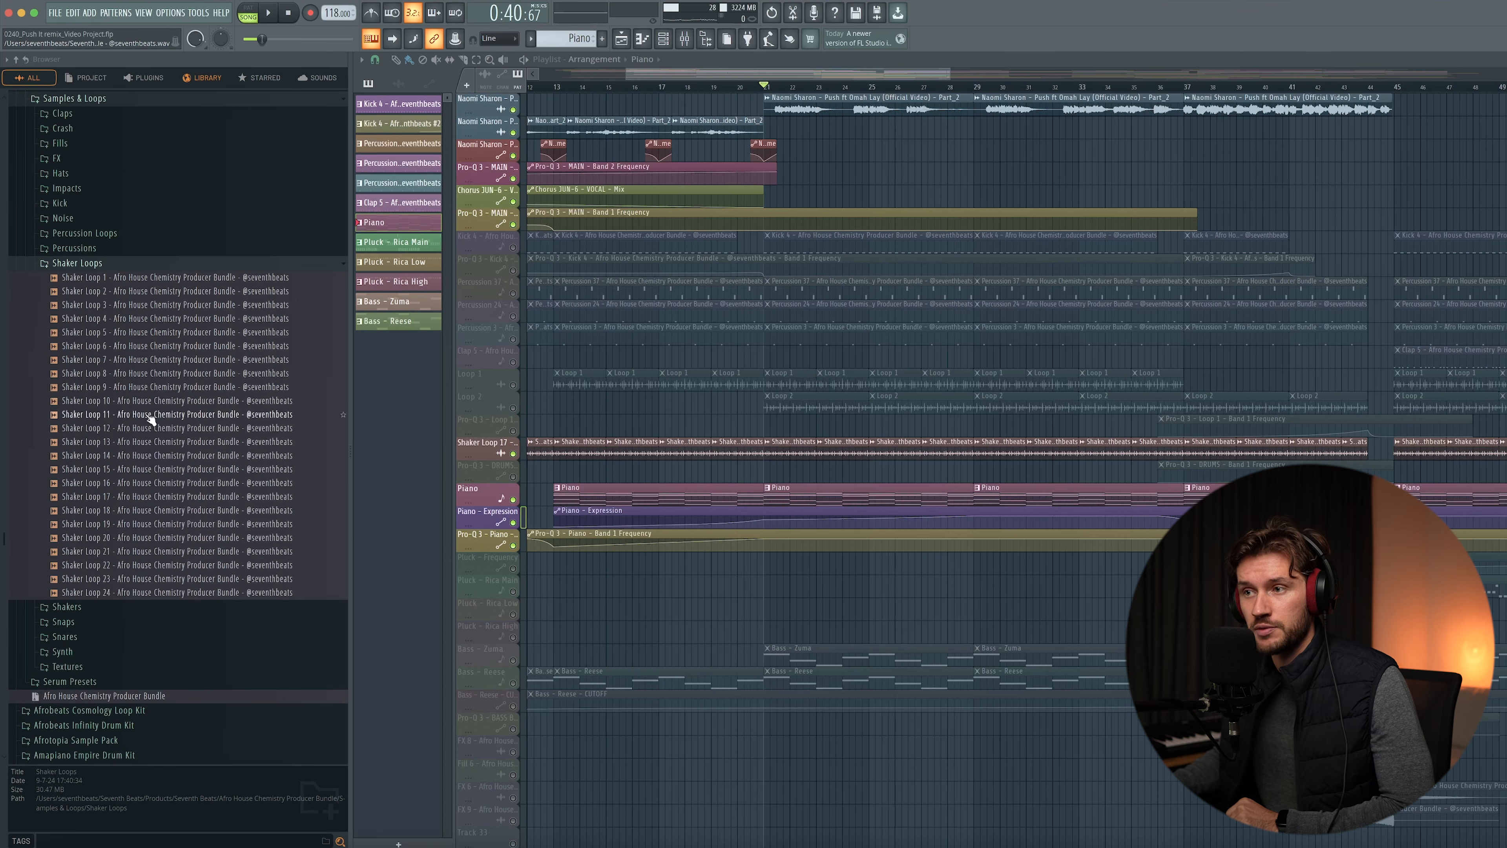
pyautogui.click(165, 498)
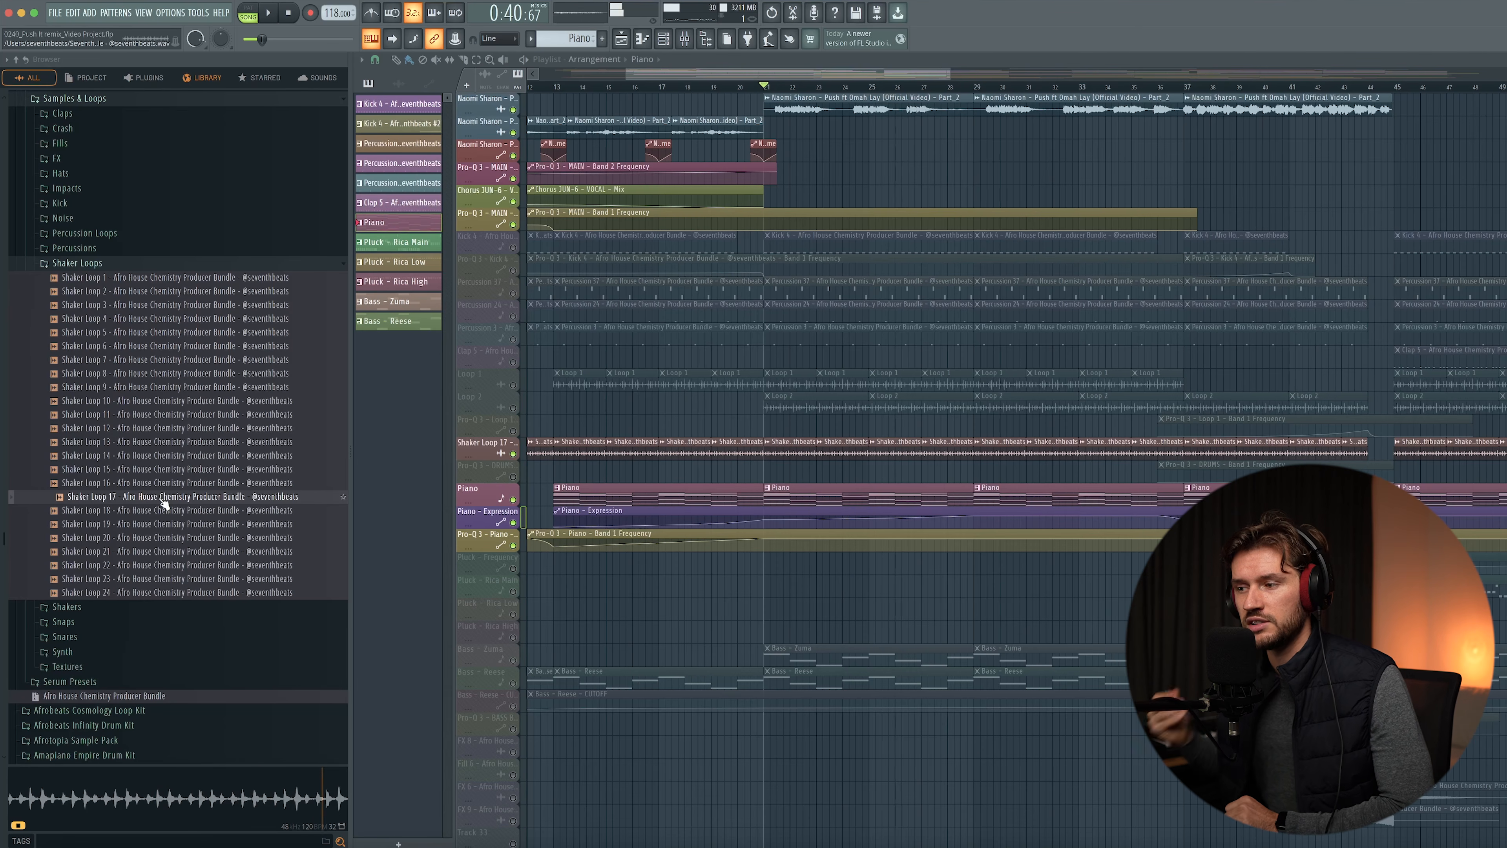
pyautogui.press('space')
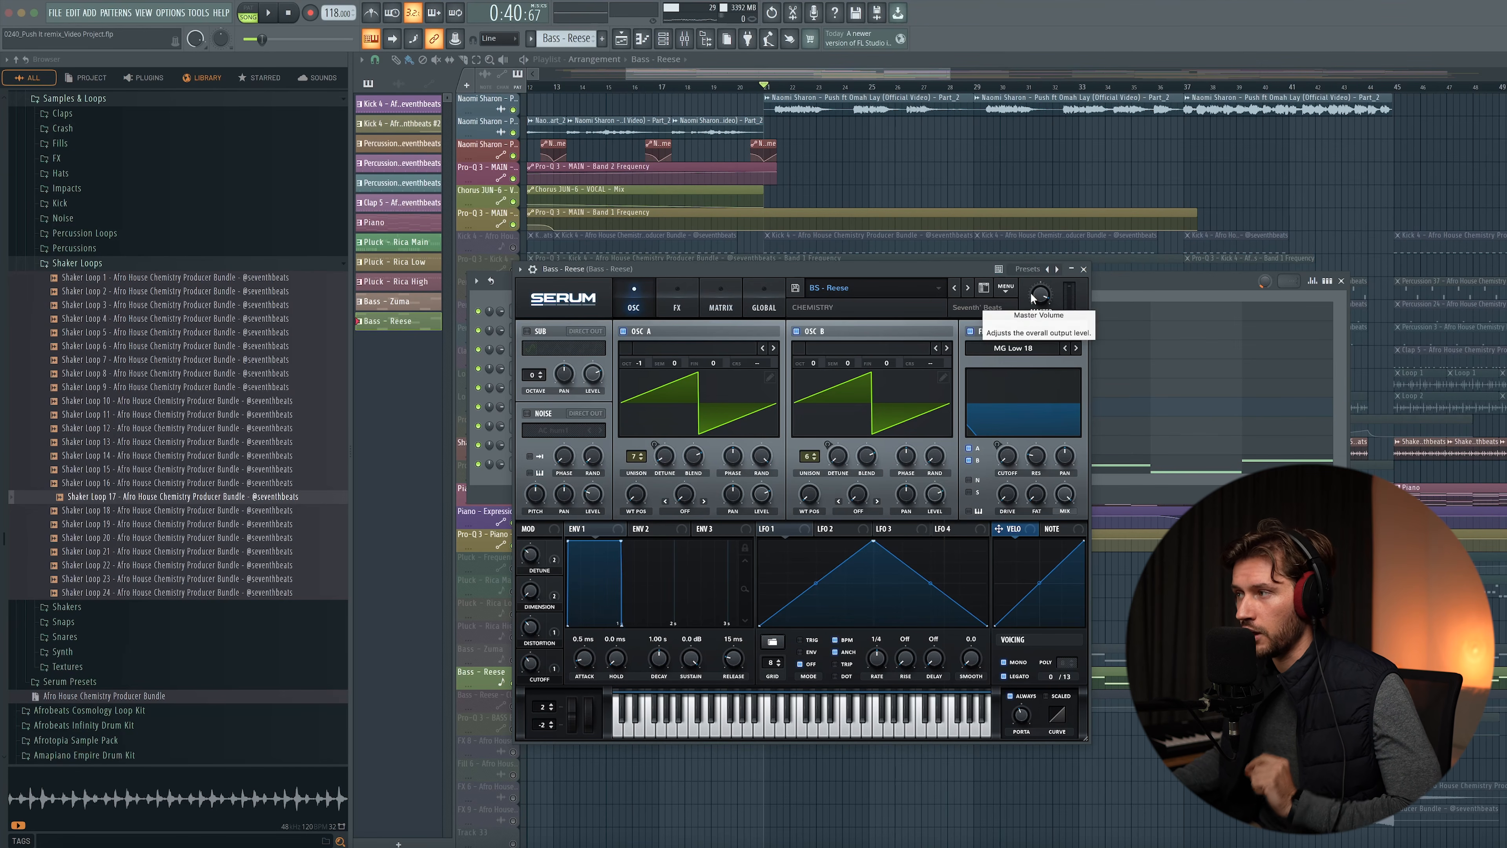
# Close the Serum synth, examine and listen to the Bass - Reese notes, and close the Bass - Zuma synth
pyautogui.click(1083, 270)
pyautogui.doubleClick(849, 282)
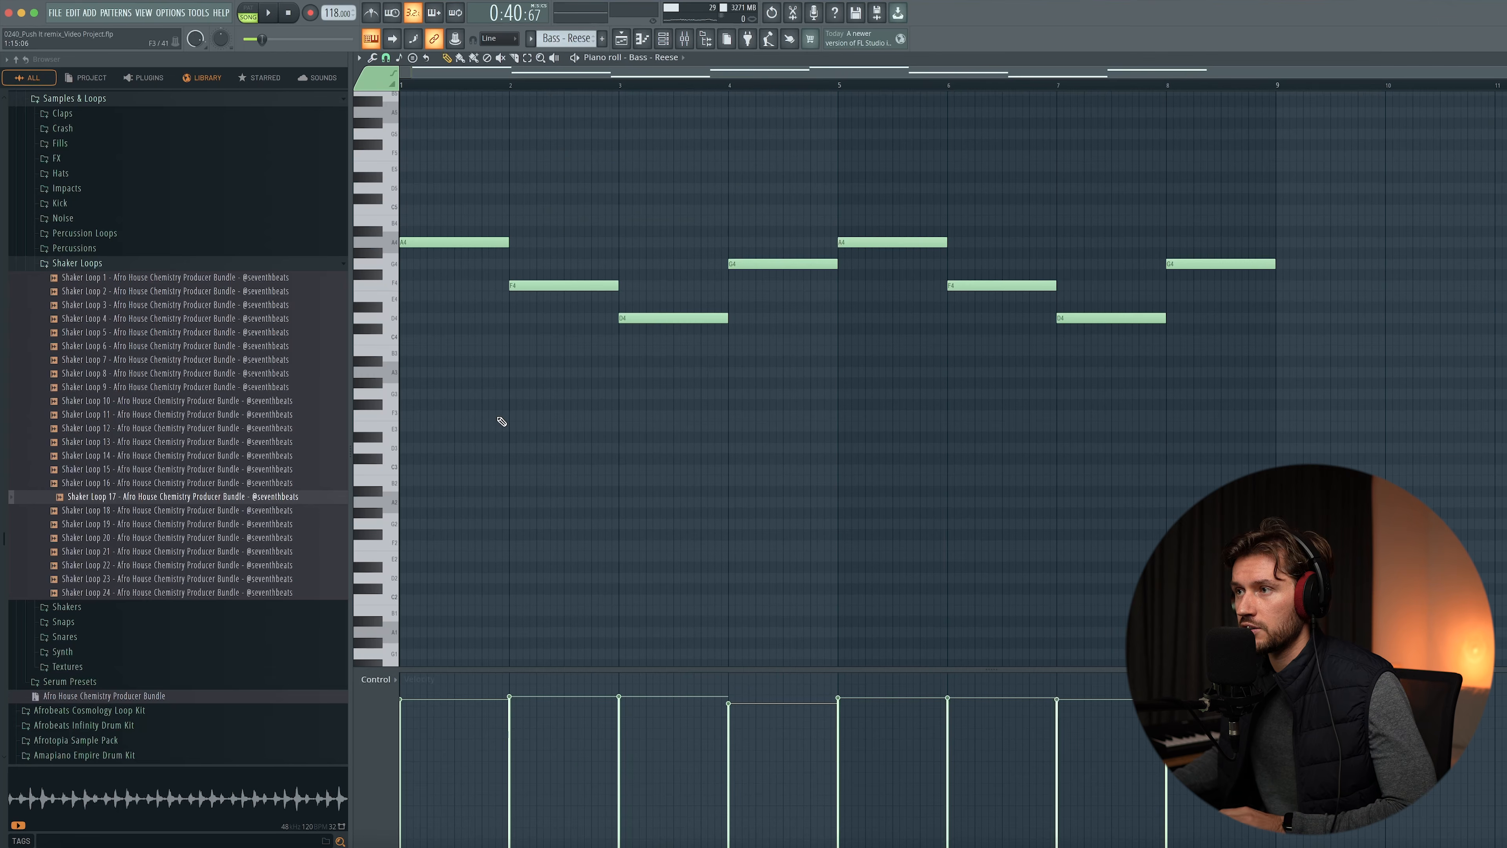
pyautogui.scroll(3, 501, 422)
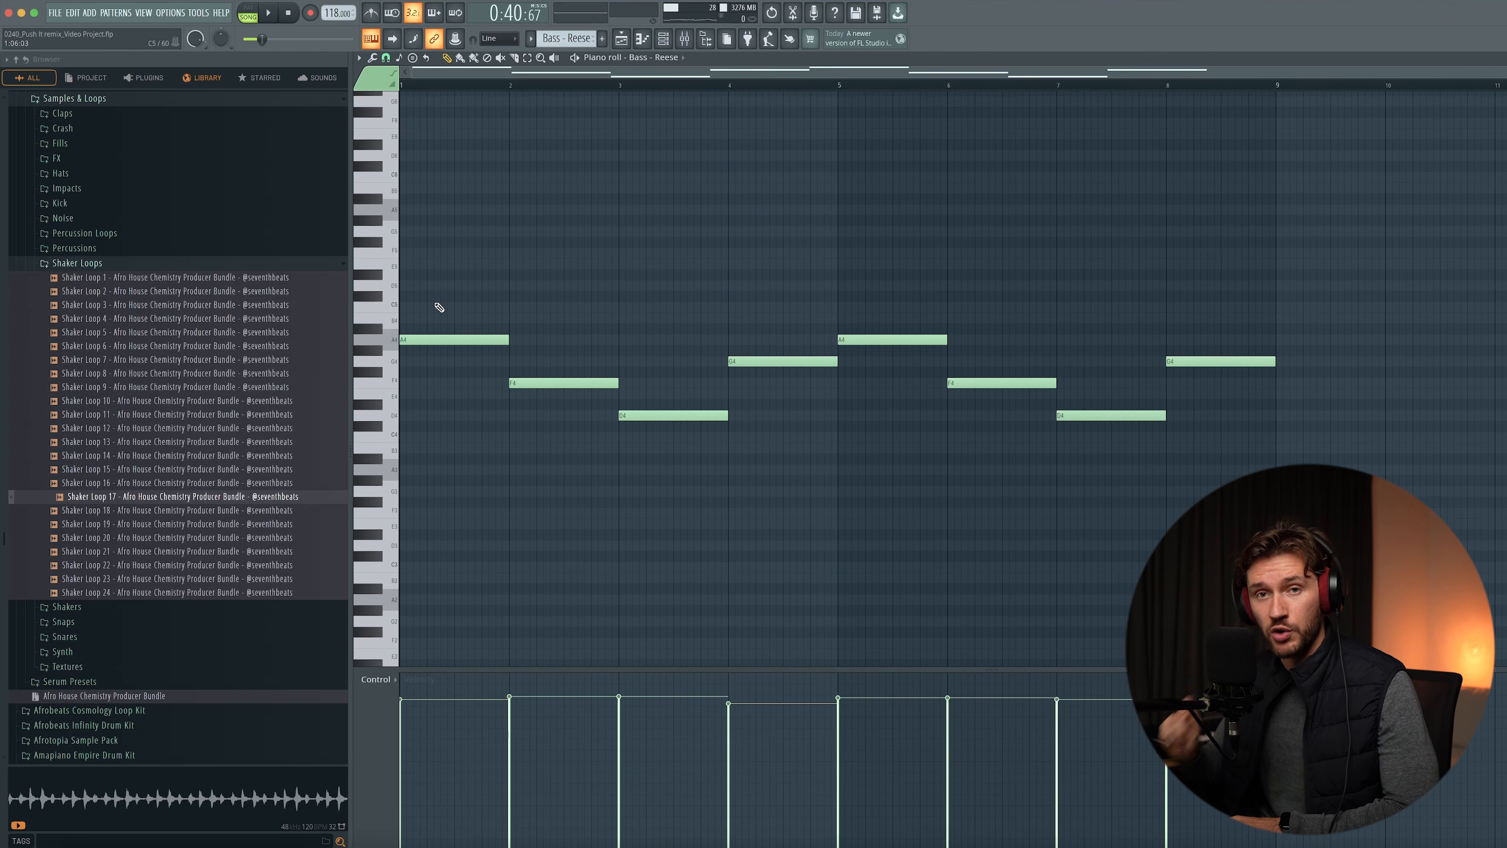
pyautogui.press('space')
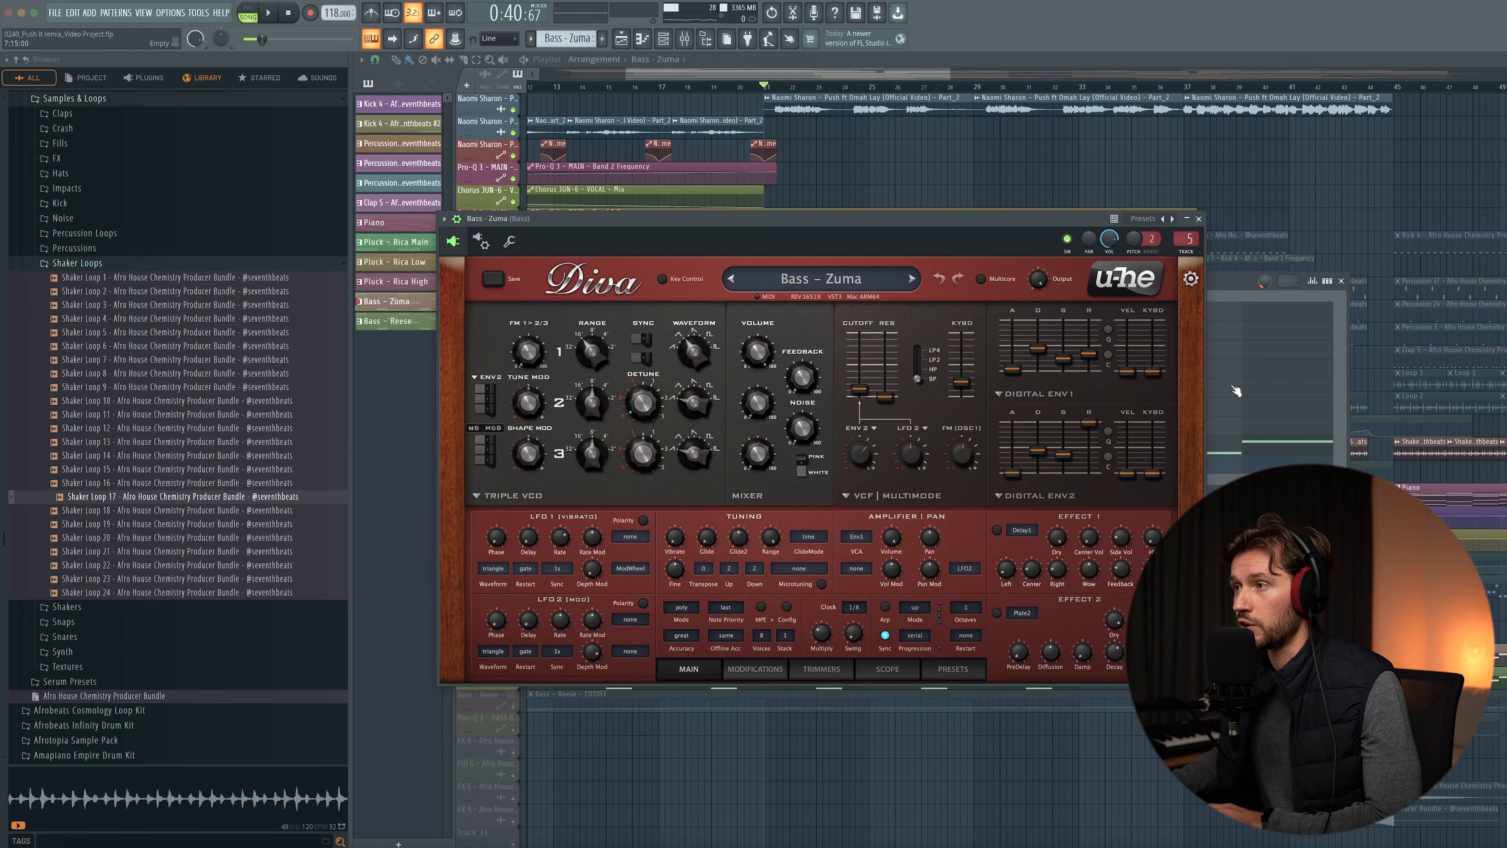
pyautogui.click(1199, 219)
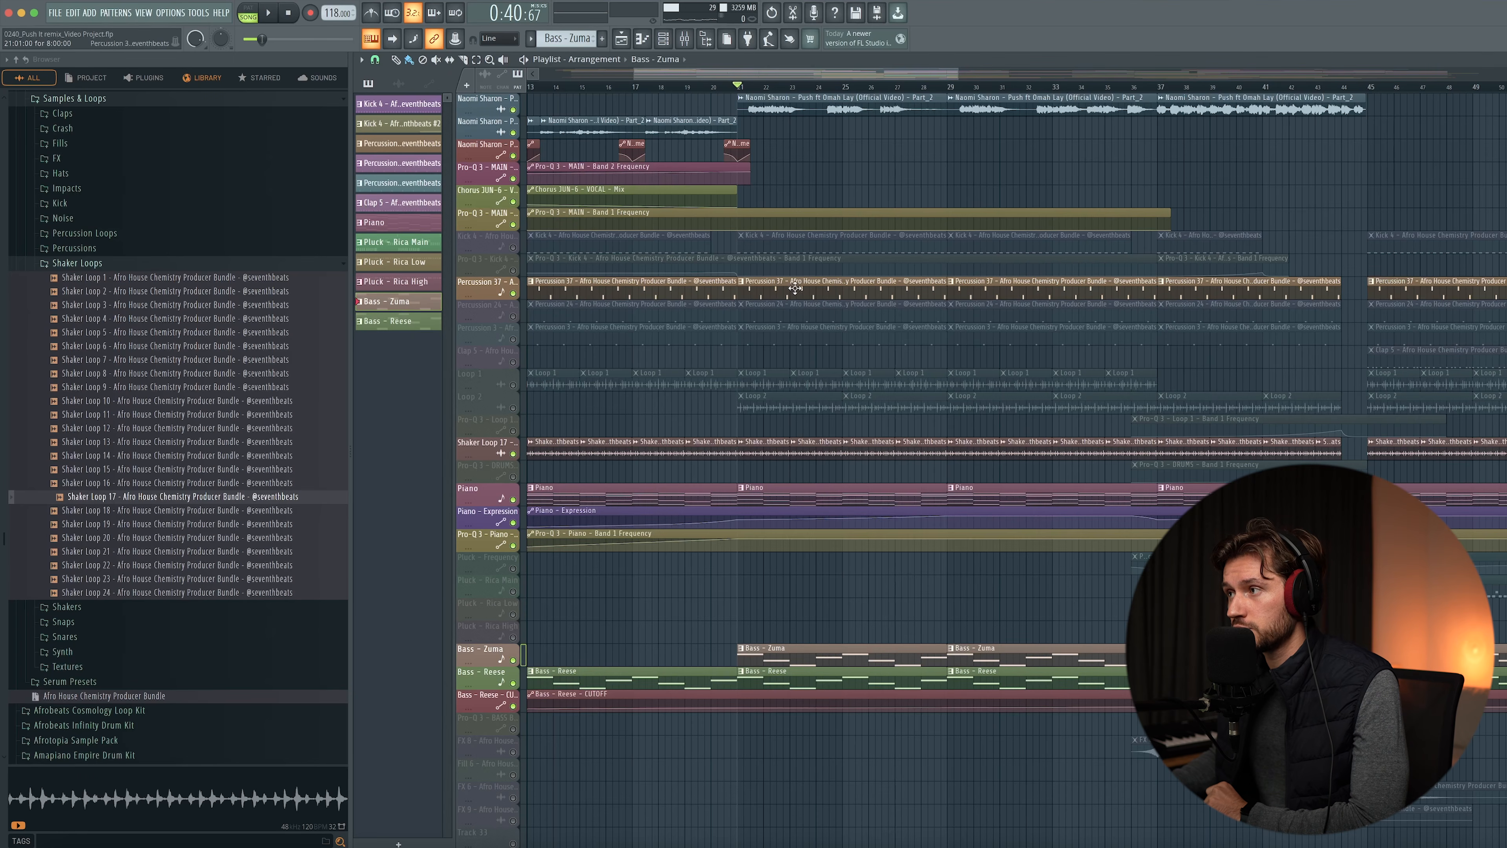
# Open the Percussion 37 pattern, browse the bundle's Percussions samples and listen to the pattern in the arrangement
pyautogui.doubleClick(795, 288)
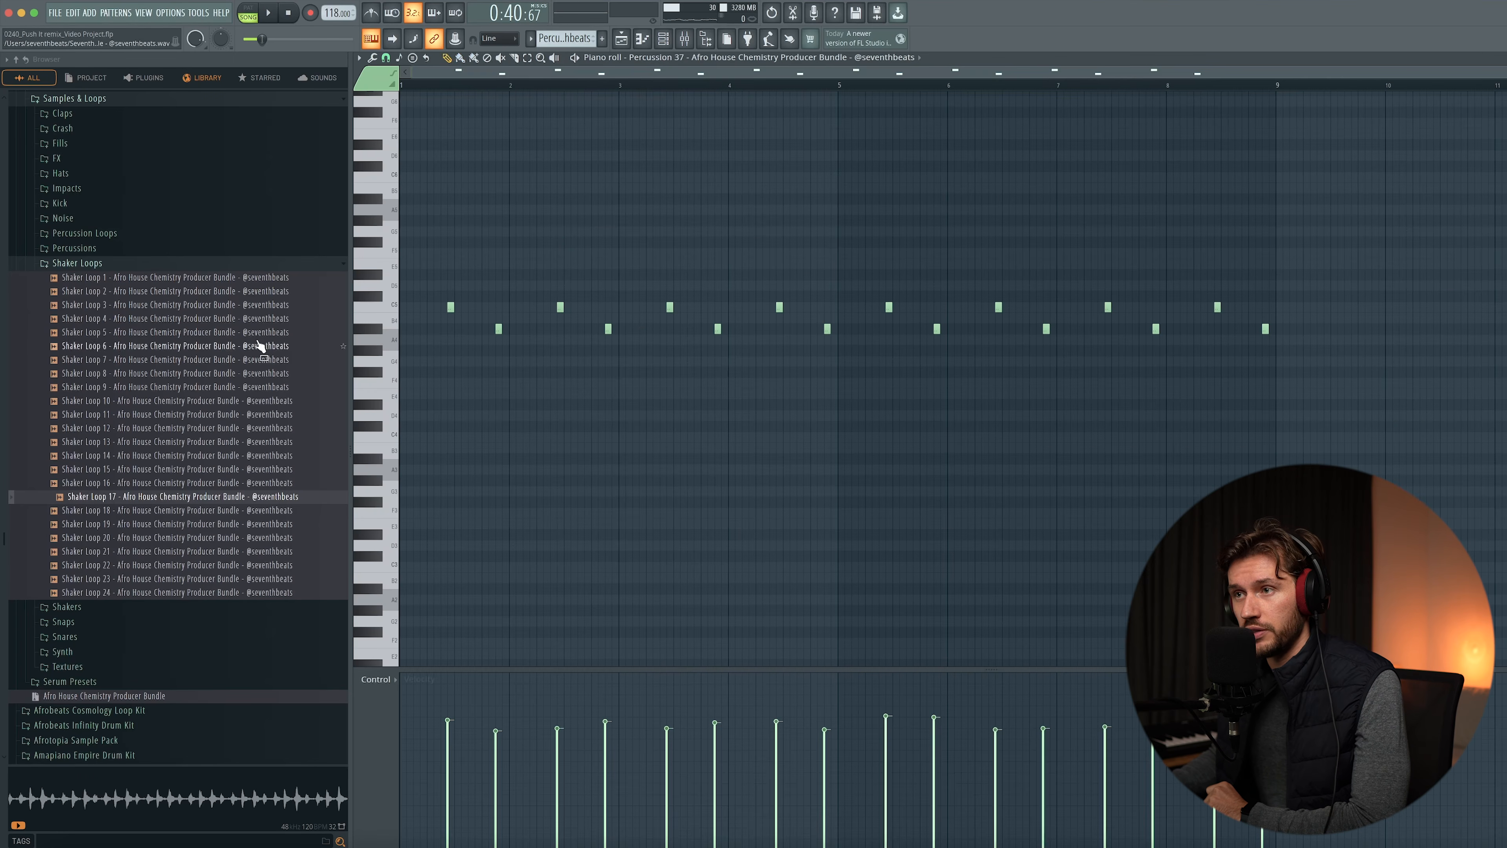
pyautogui.click(92, 265)
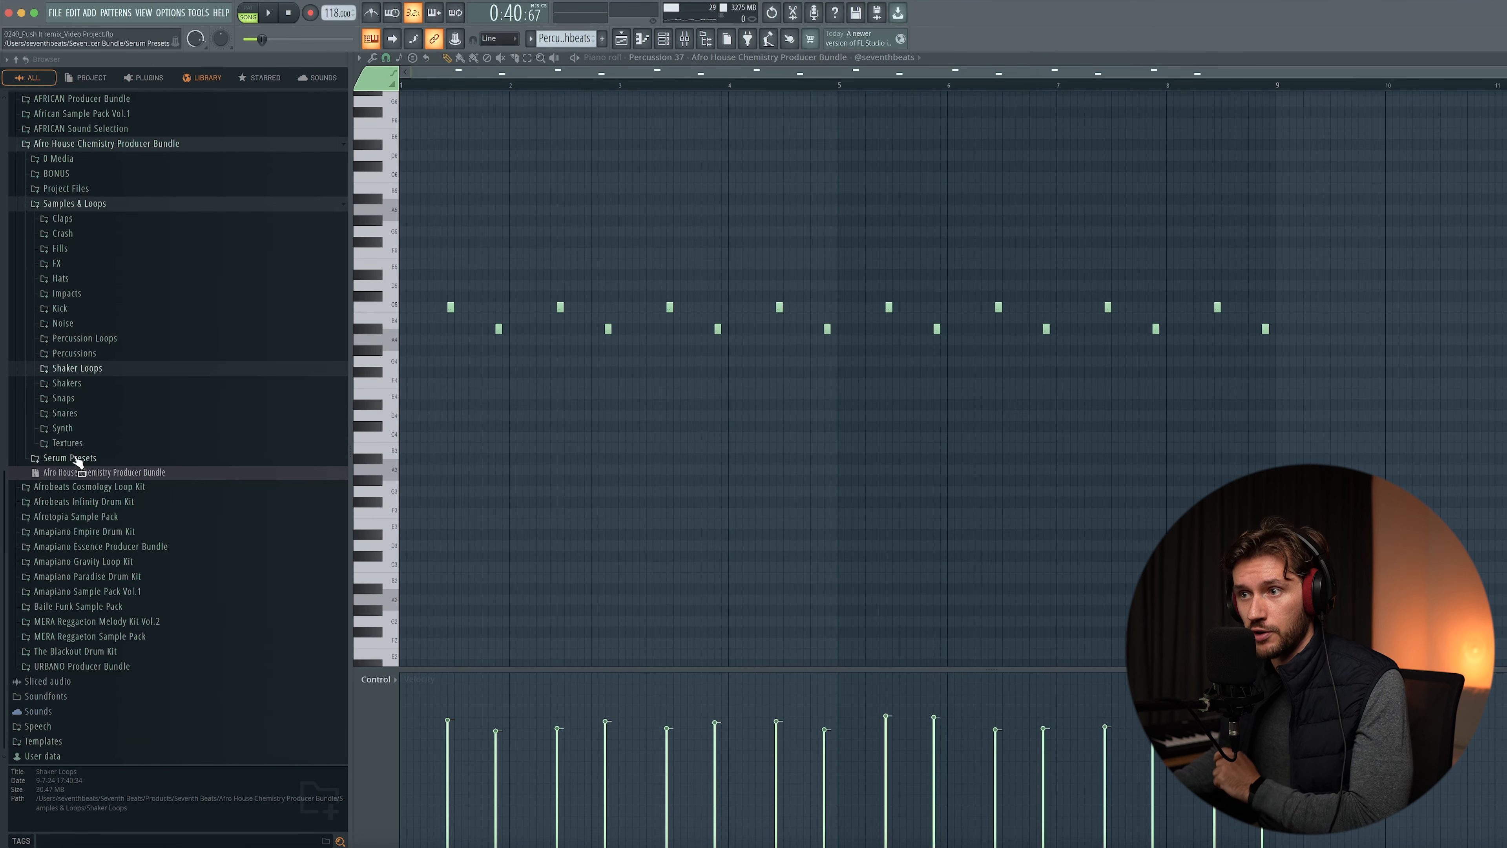
pyautogui.click(82, 353)
pyautogui.scroll(-5, 148, 498)
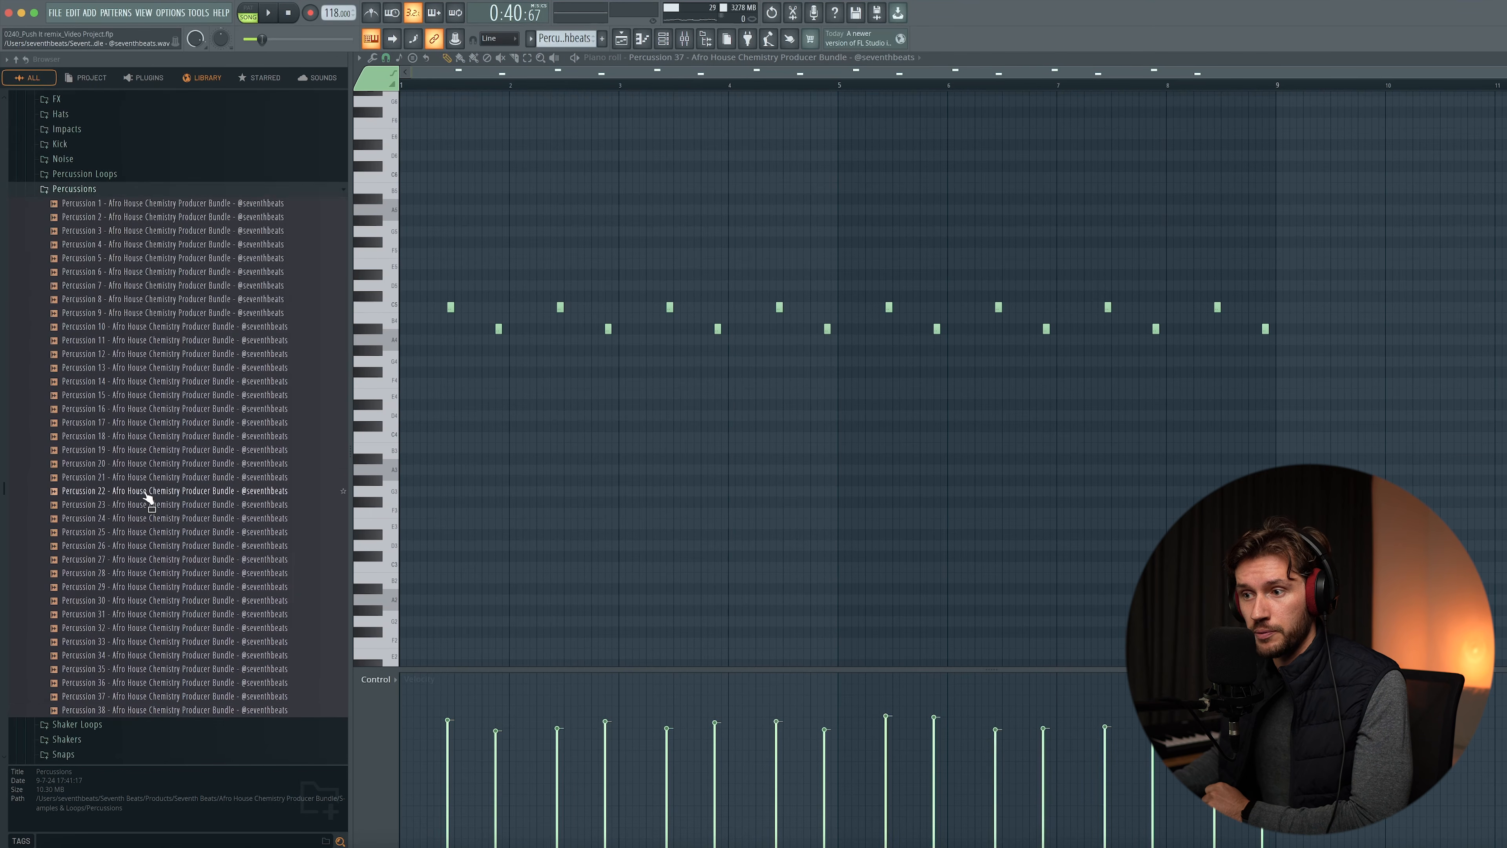
pyautogui.click(132, 643)
pyautogui.click(98, 133)
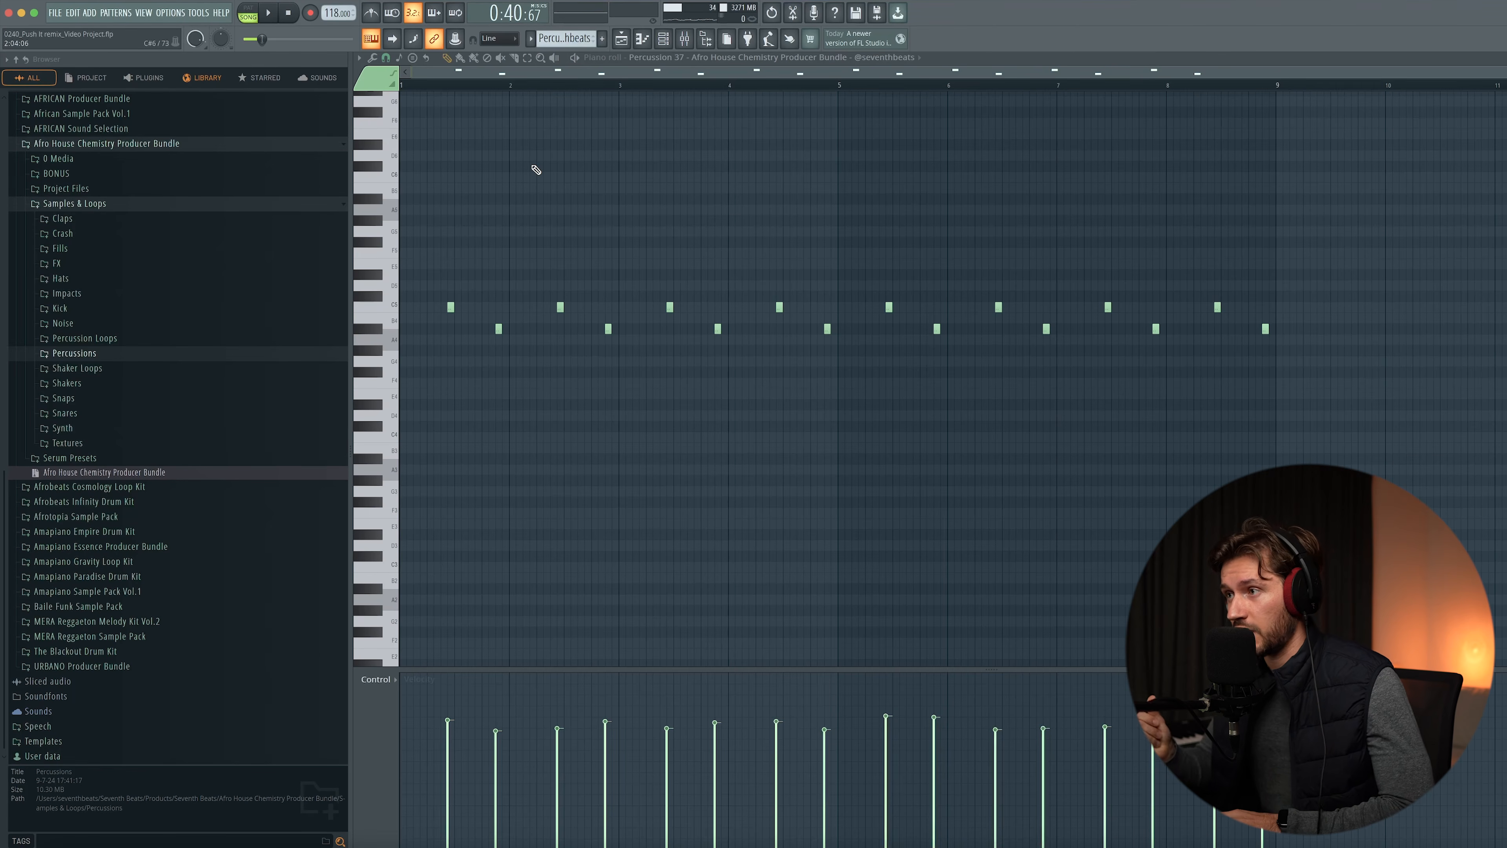
pyautogui.press('space')
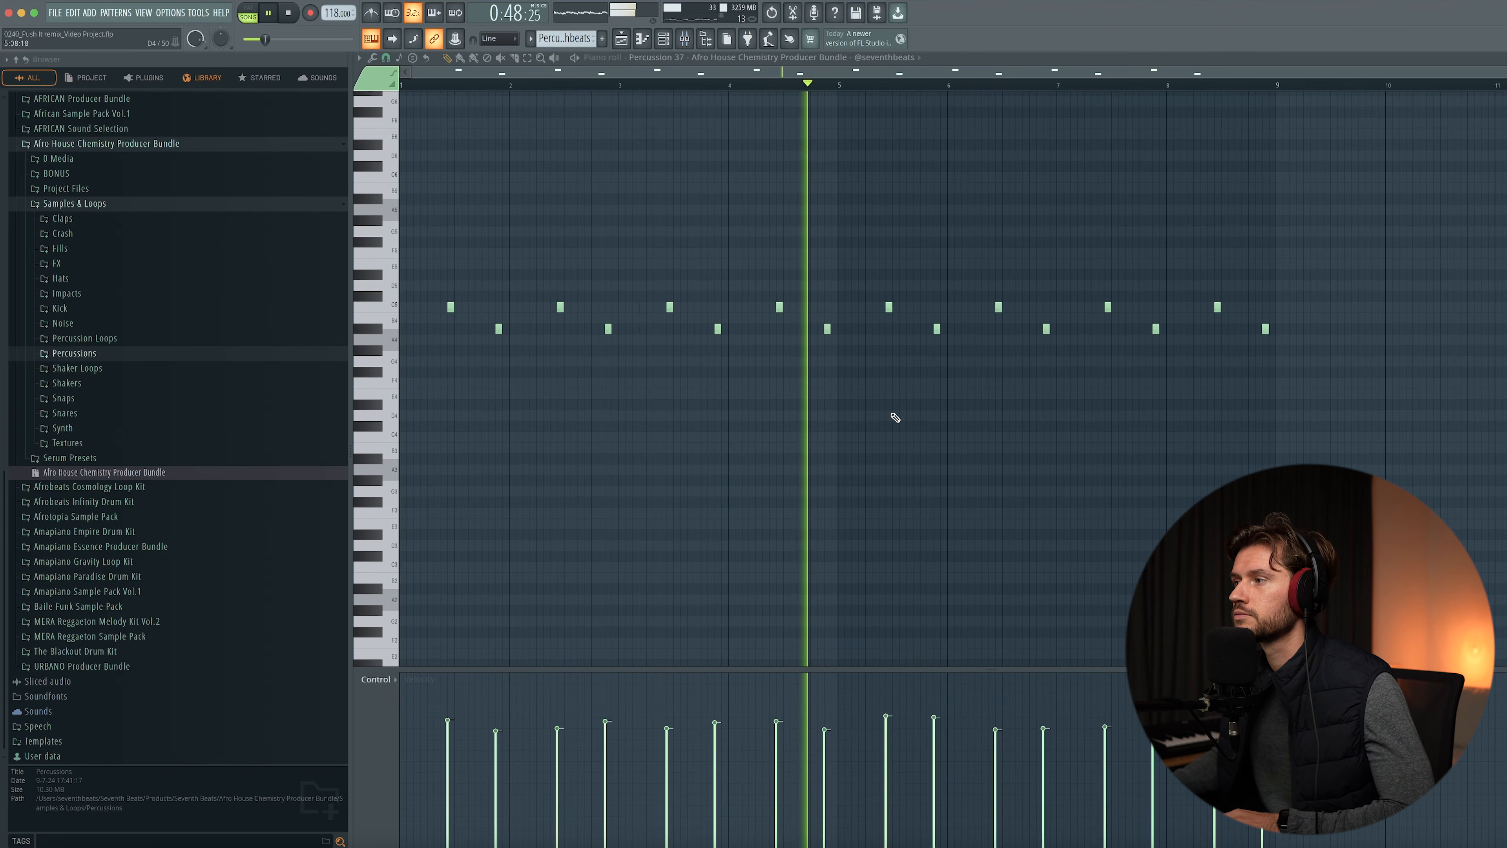
pyautogui.press('space')
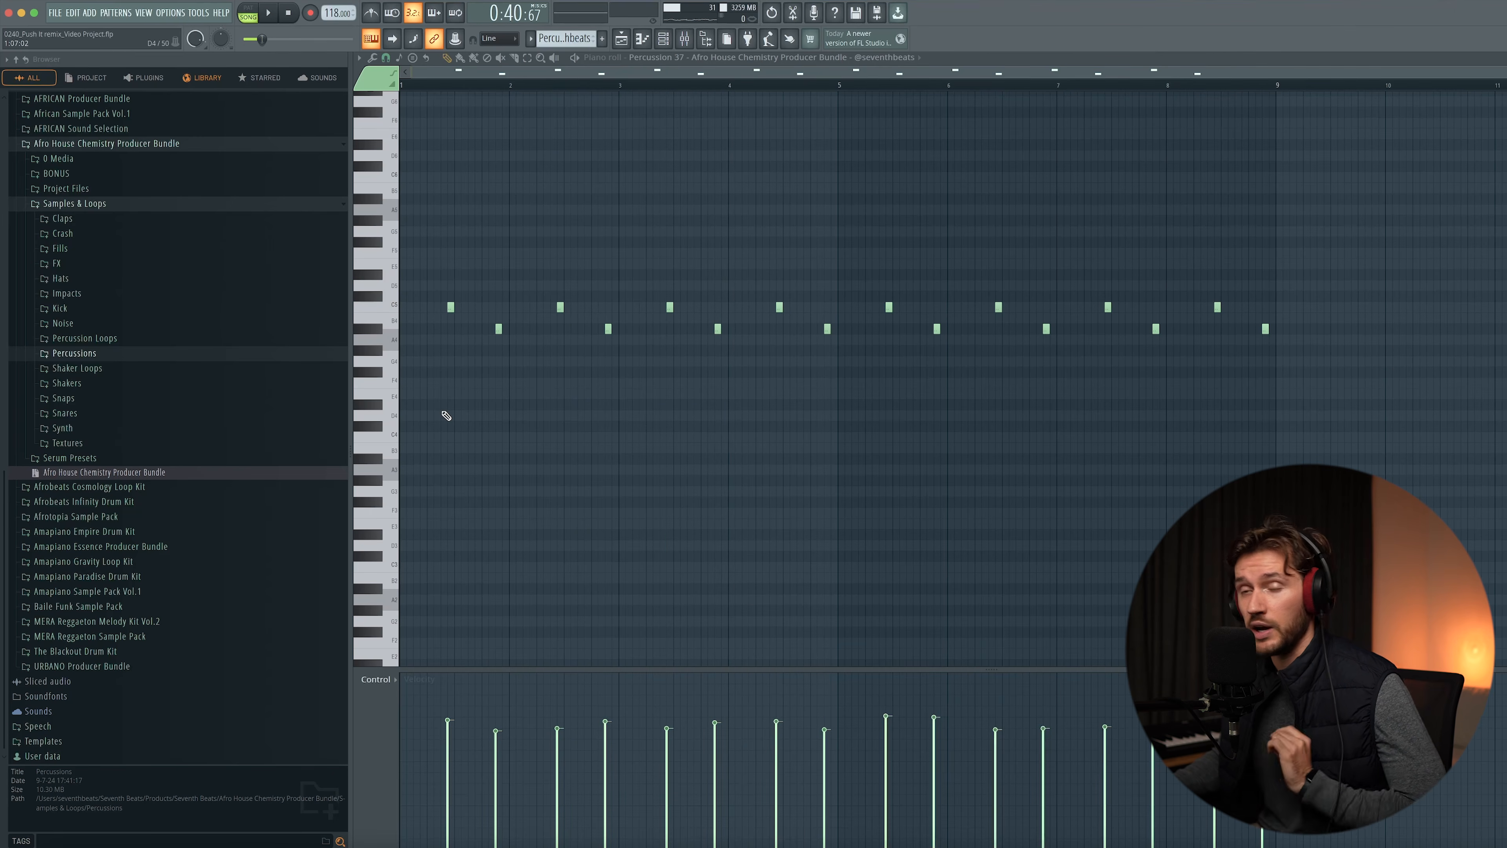
# Compare the two note rows of the Percussion 37 pattern and open the randomizer for its notes
pyautogui.click(392, 307)
pyautogui.click(381, 328)
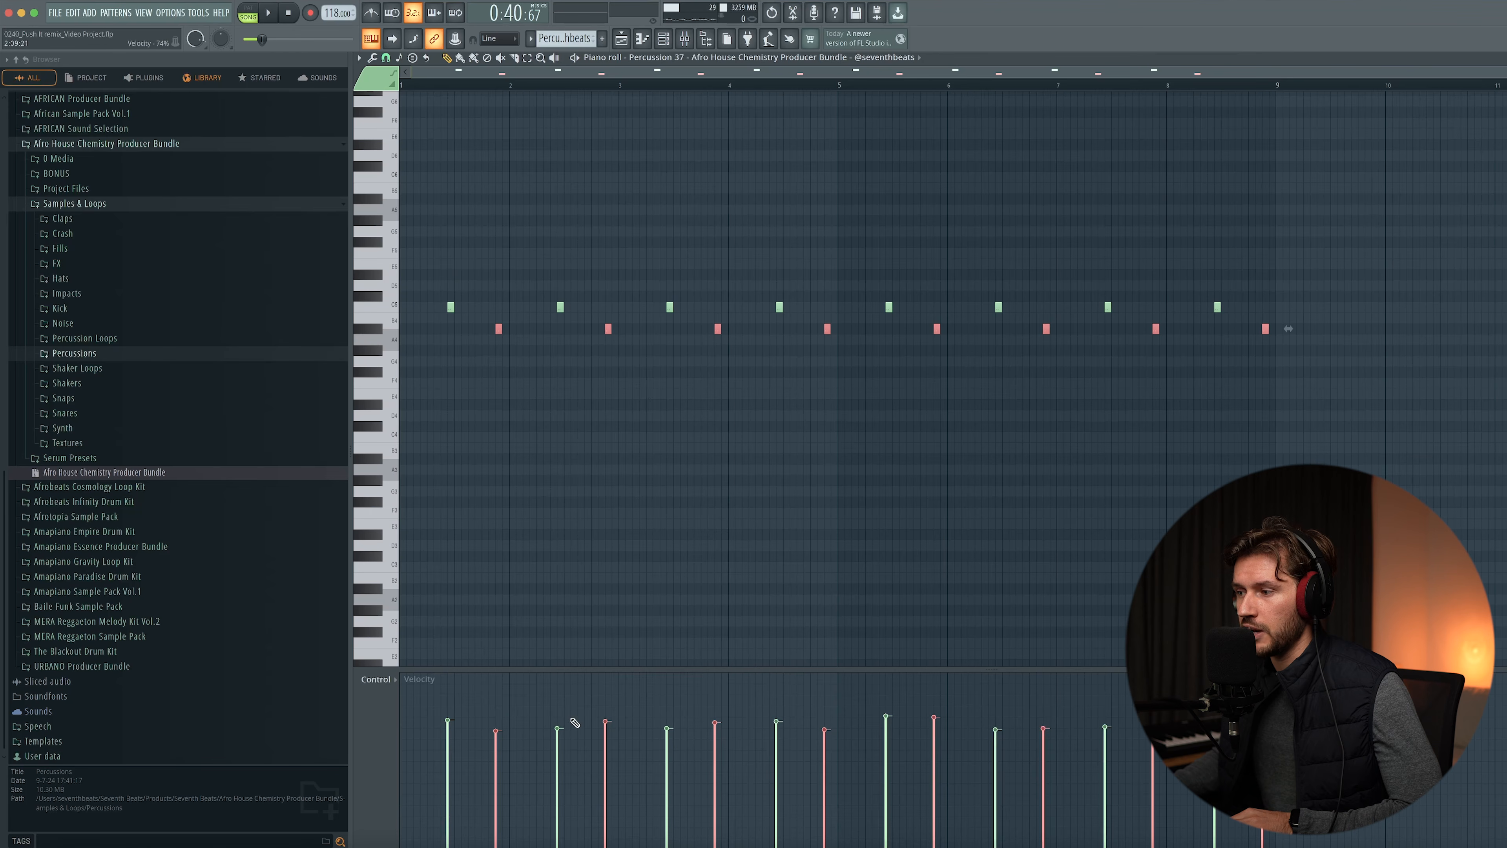
pyautogui.rightClick(741, 397)
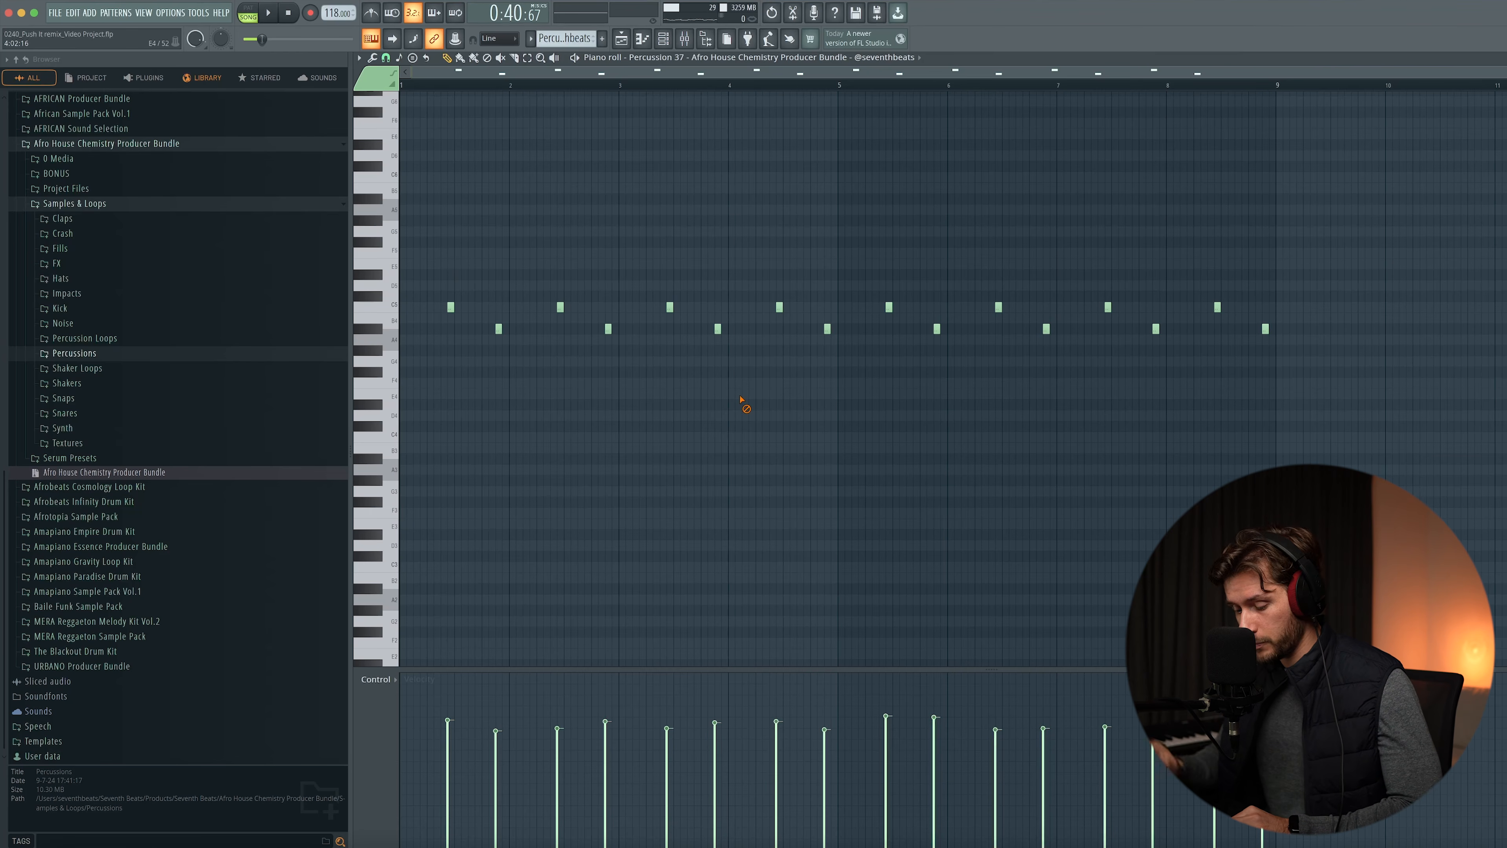
pyautogui.hotkey('alt', 'r')
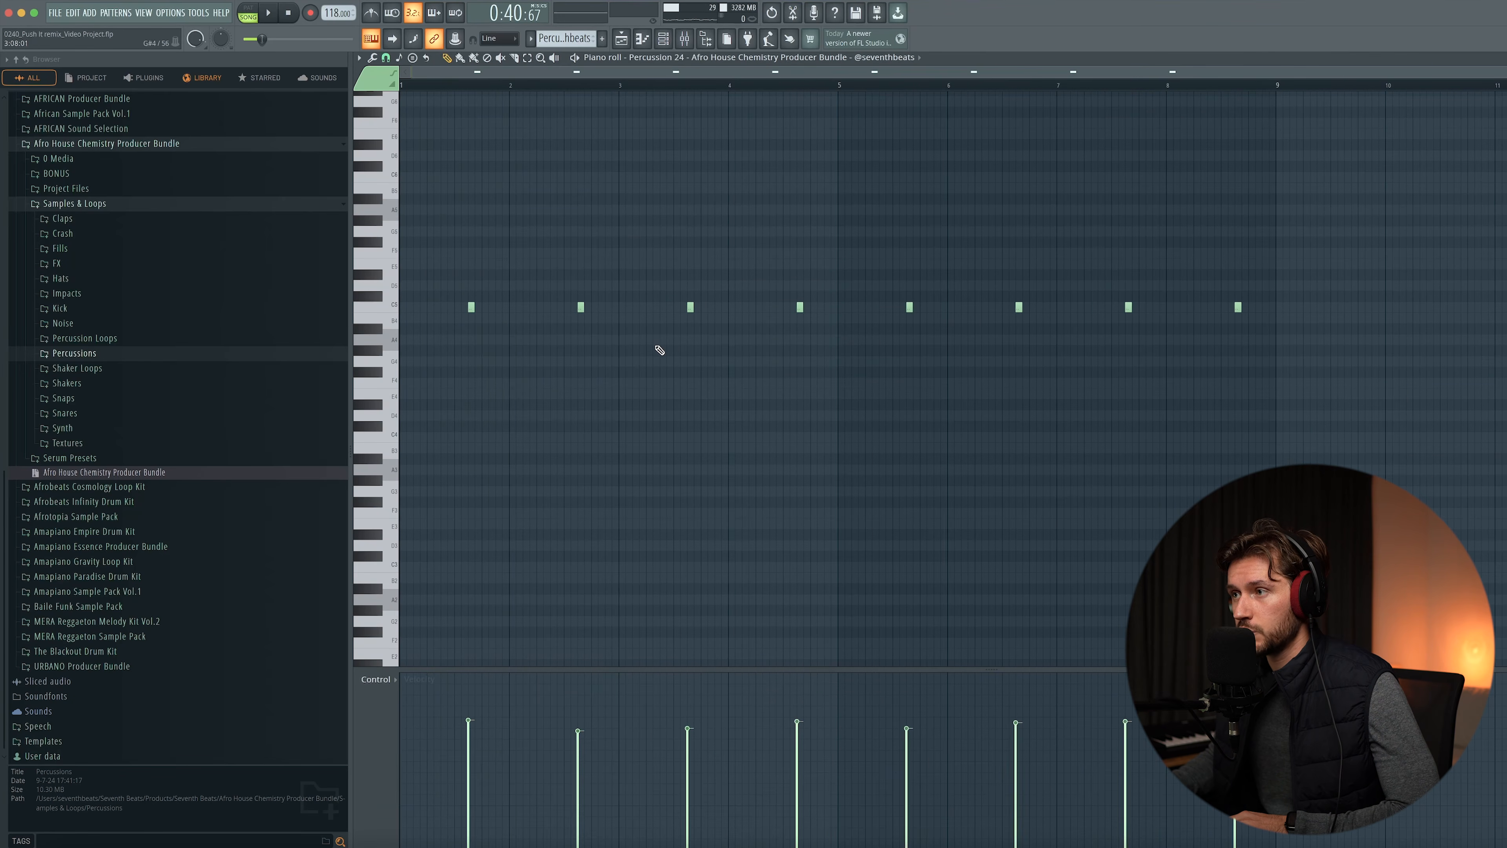
# Examine the Percussion 24 pattern in the piano roll and listen to it in the arrangement
pyautogui.scroll(3, 660, 350)
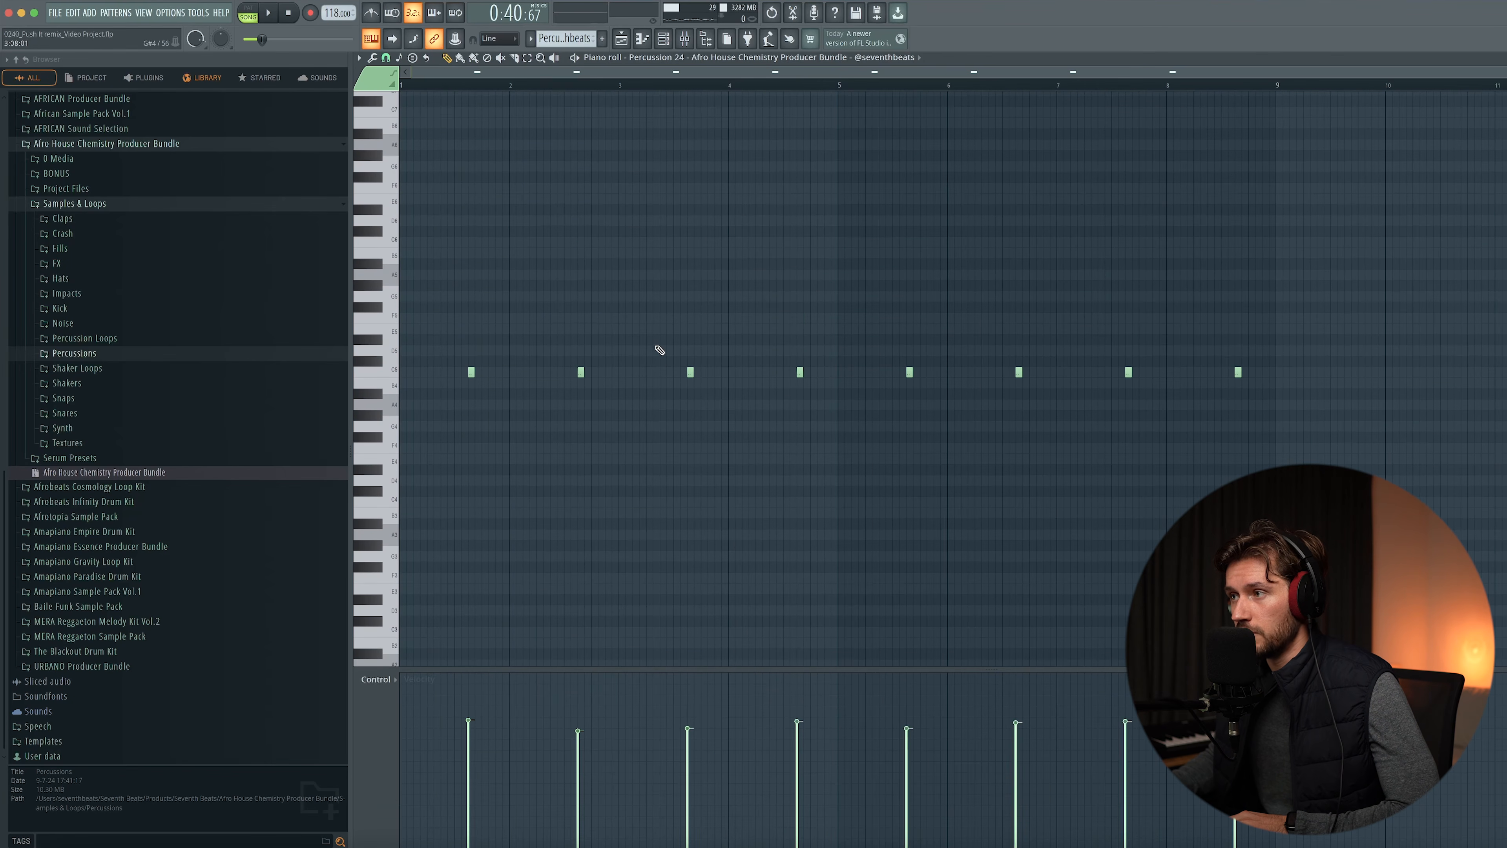
pyautogui.press('space')
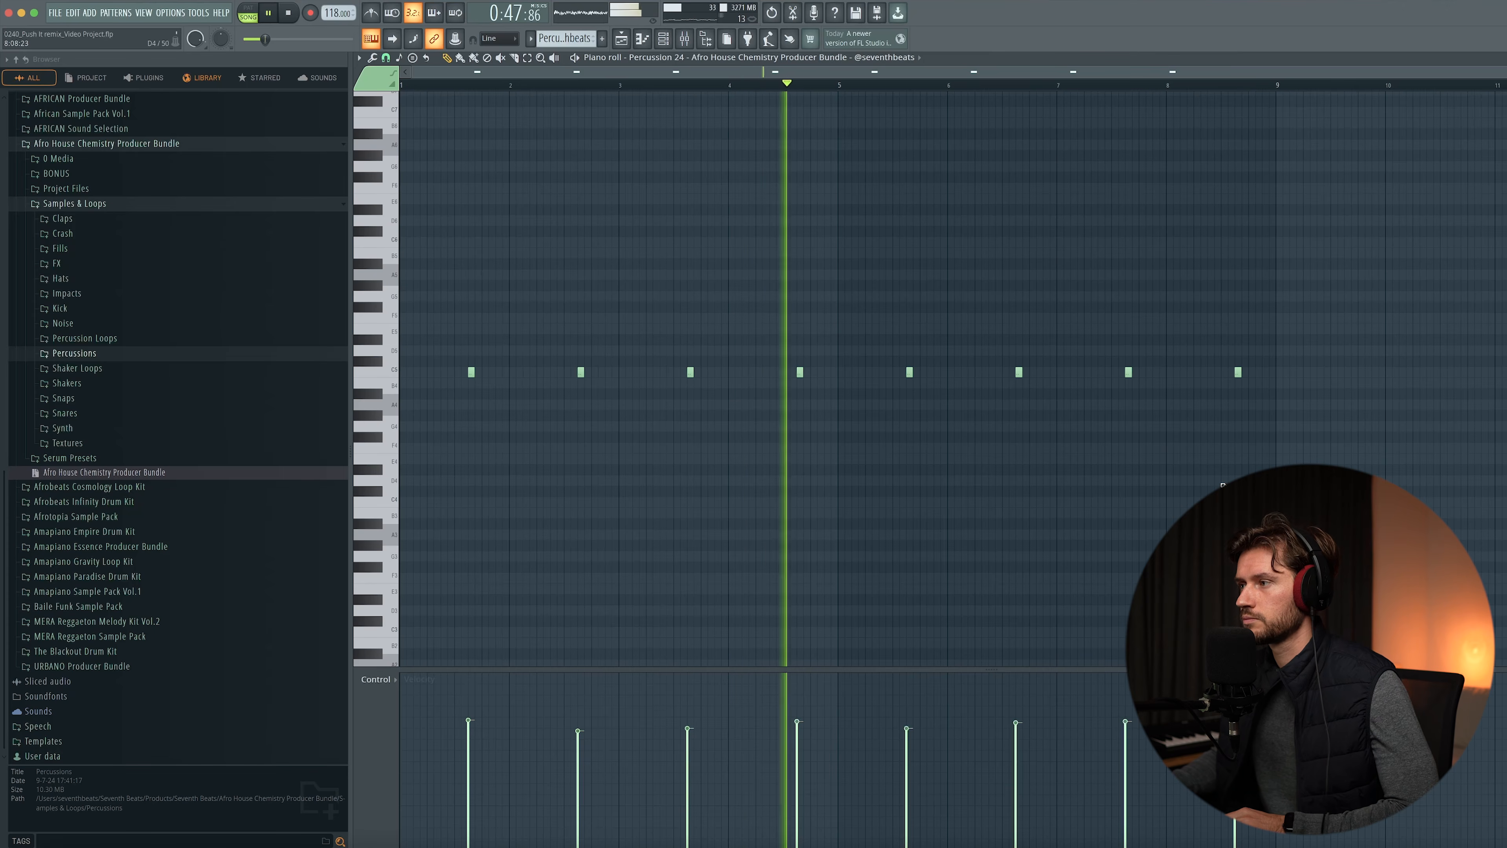
pyautogui.press('space')
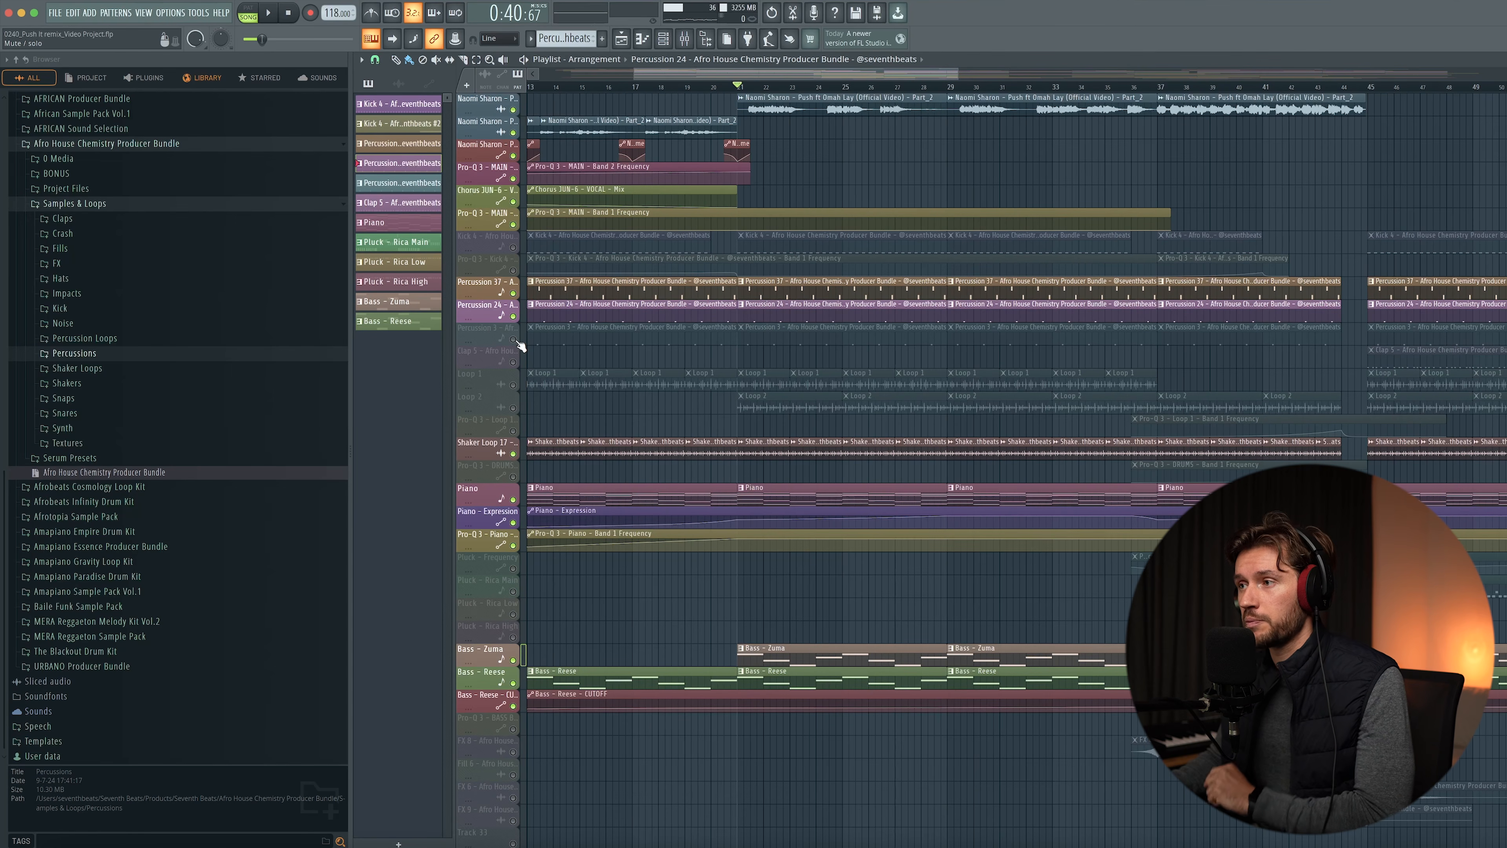
# Unmute the Percussion 3 track and listen to its pattern in the piano roll
pyautogui.click(513, 339)
pyautogui.doubleClick(787, 337)
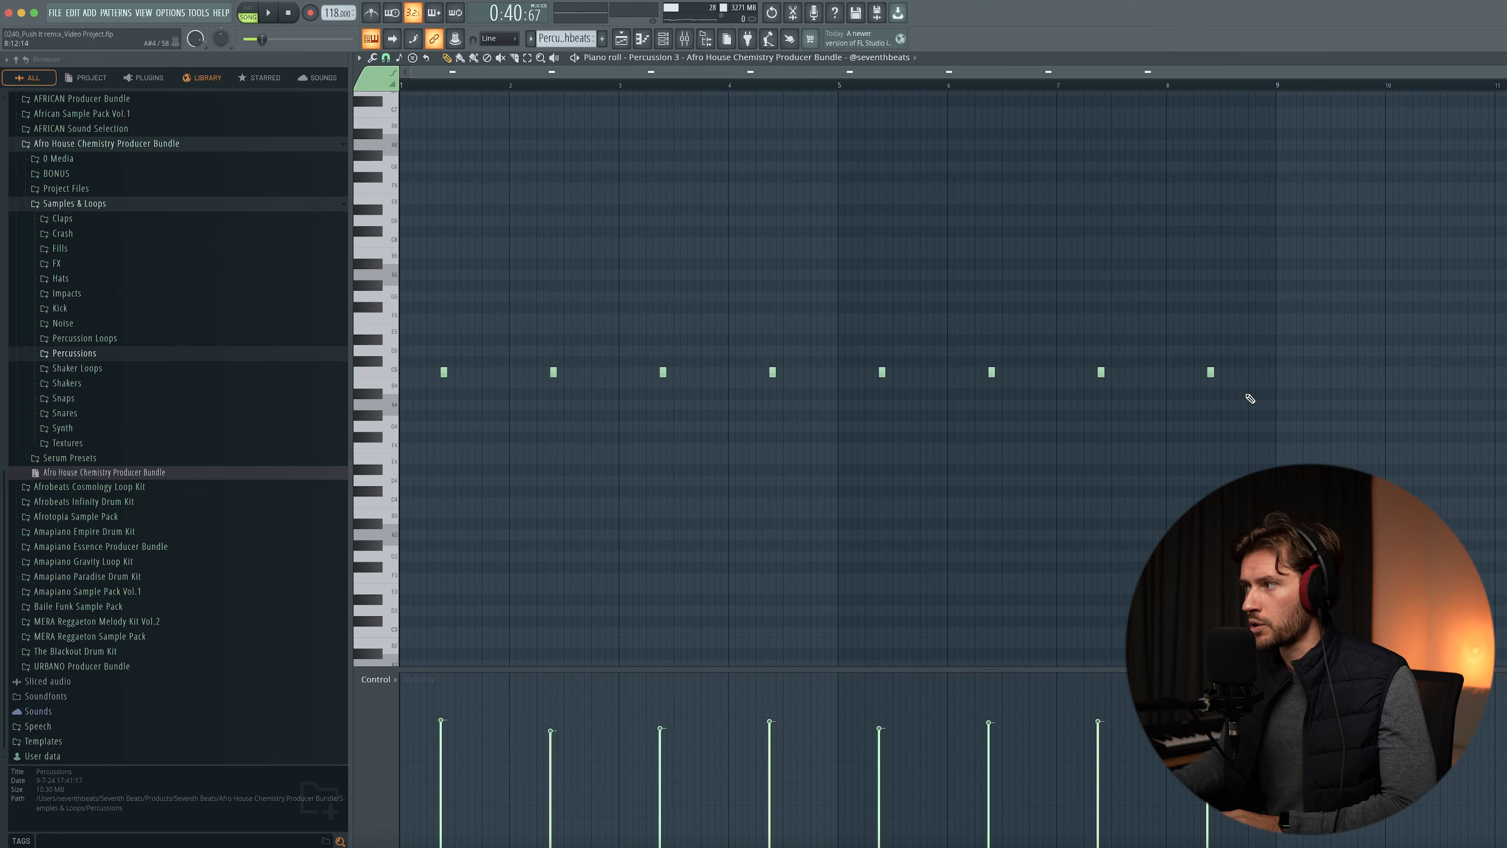
pyautogui.press('space')
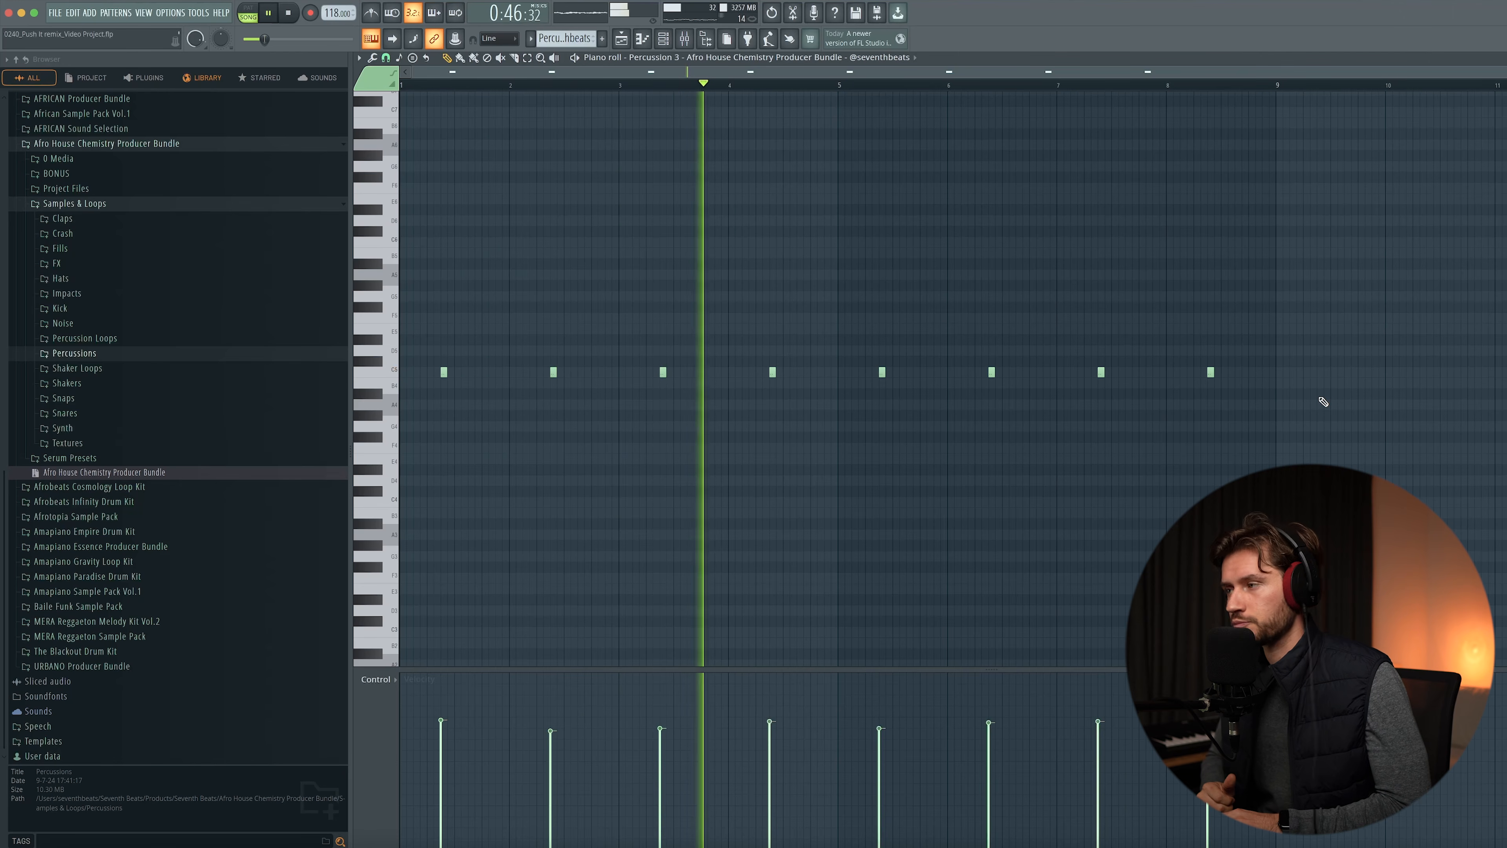
pyautogui.press('space')
pyautogui.press('Escape')
# Unmute the Loop 1 and Loop 2 tracks and play the arrangement with them
pyautogui.click(514, 385)
pyautogui.click(515, 408)
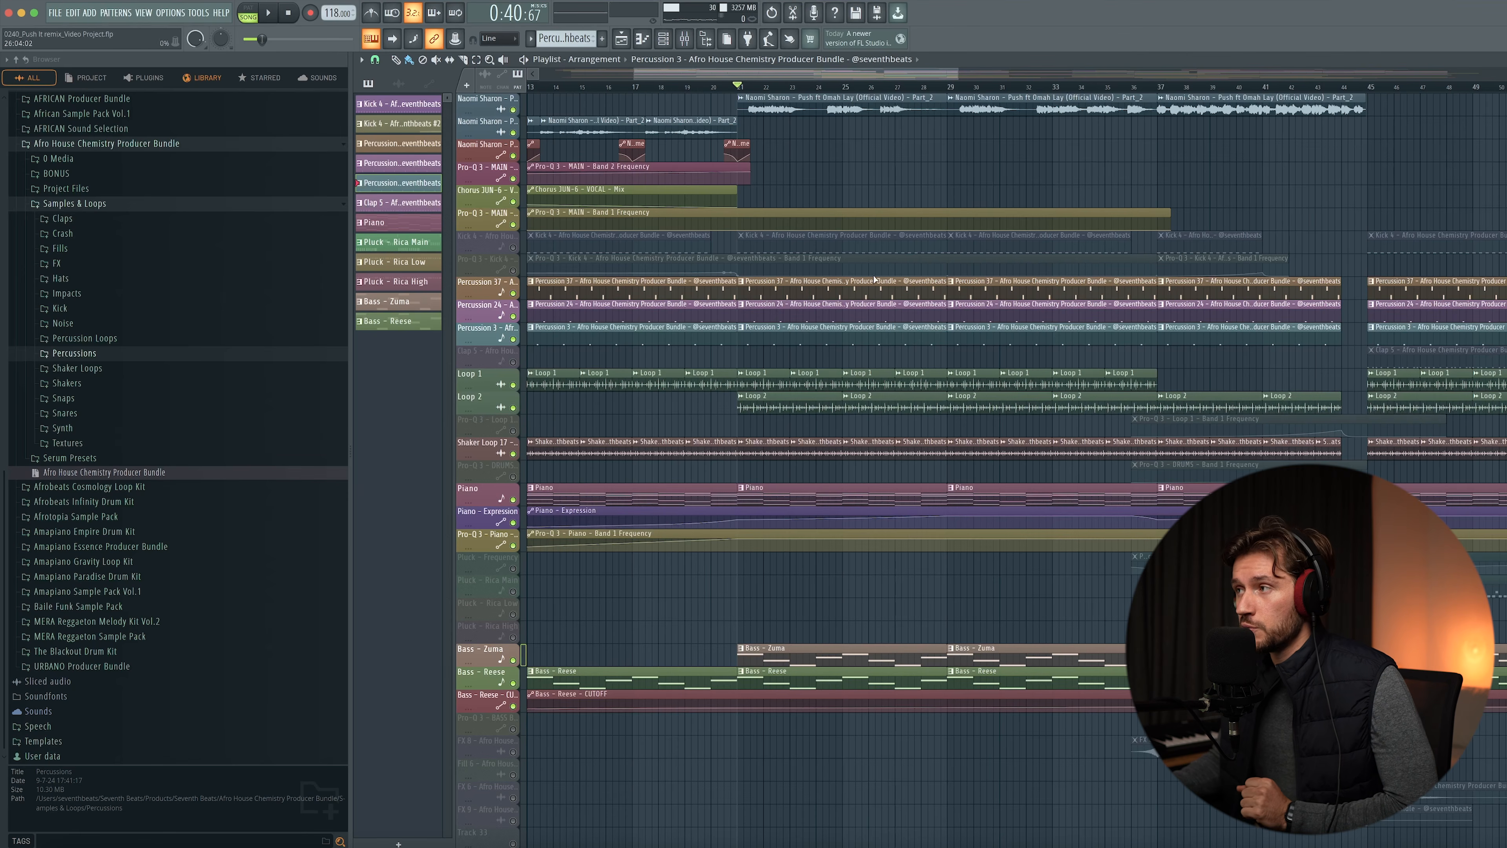
pyautogui.press('space')
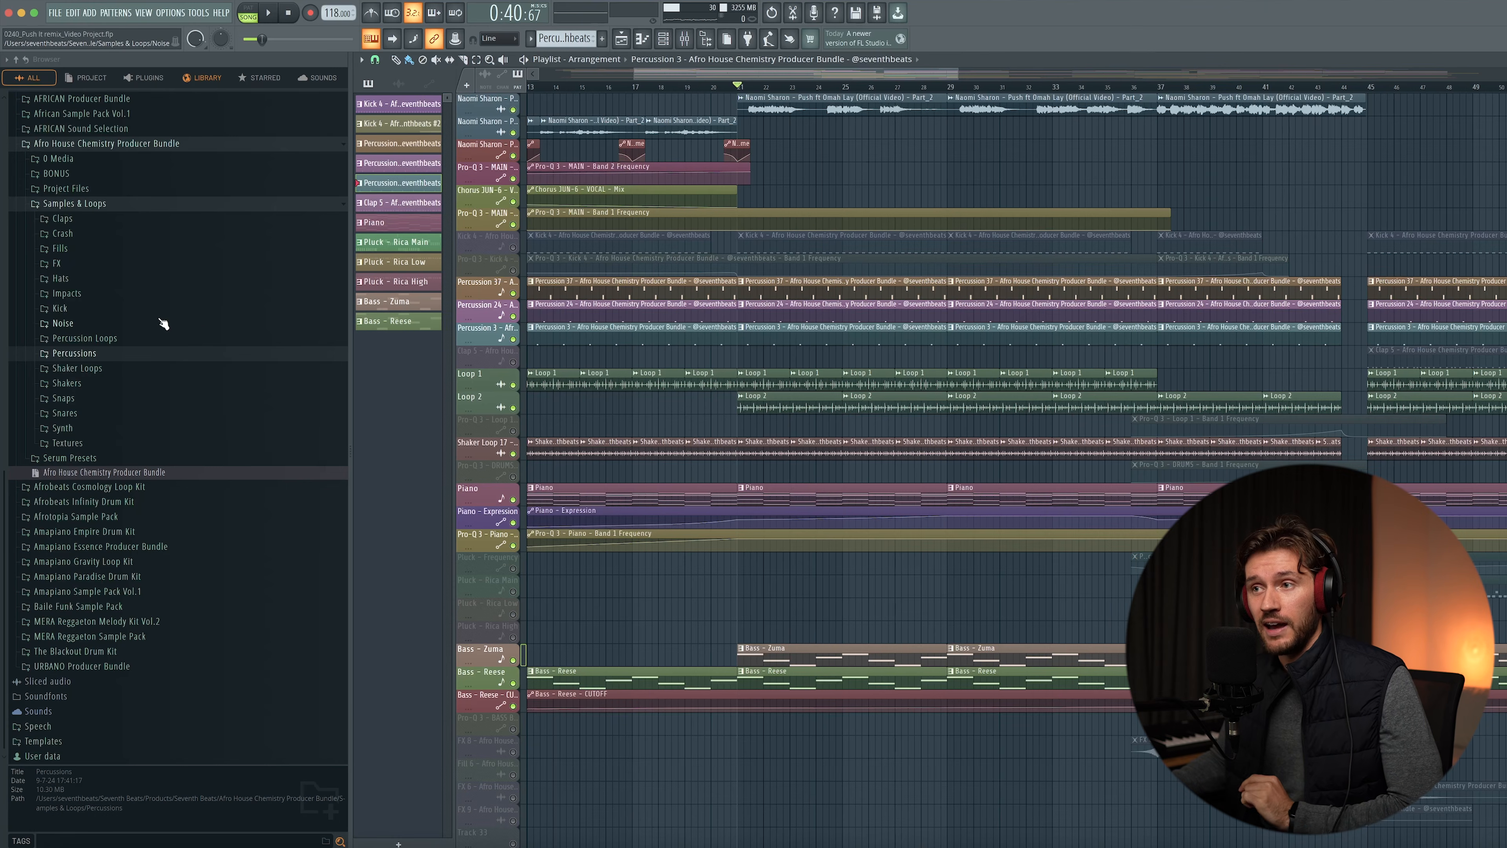
# Preview Kick 4 from the bundle's Kick folder and listen to the kick in the arrangement
pyautogui.click(107, 309)
pyautogui.scroll(-2, 171, 431)
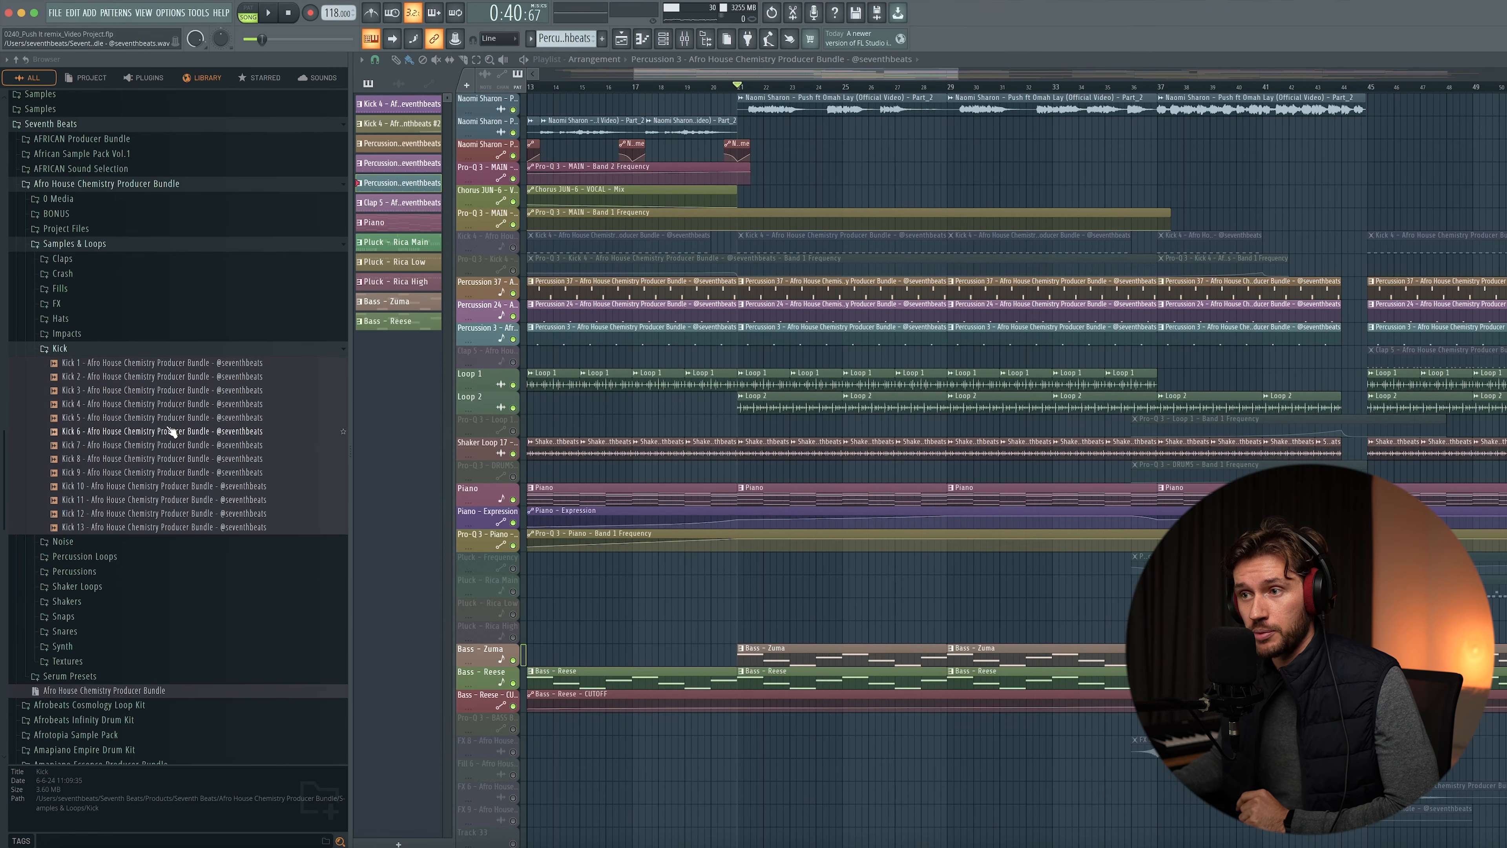
pyautogui.click(128, 406)
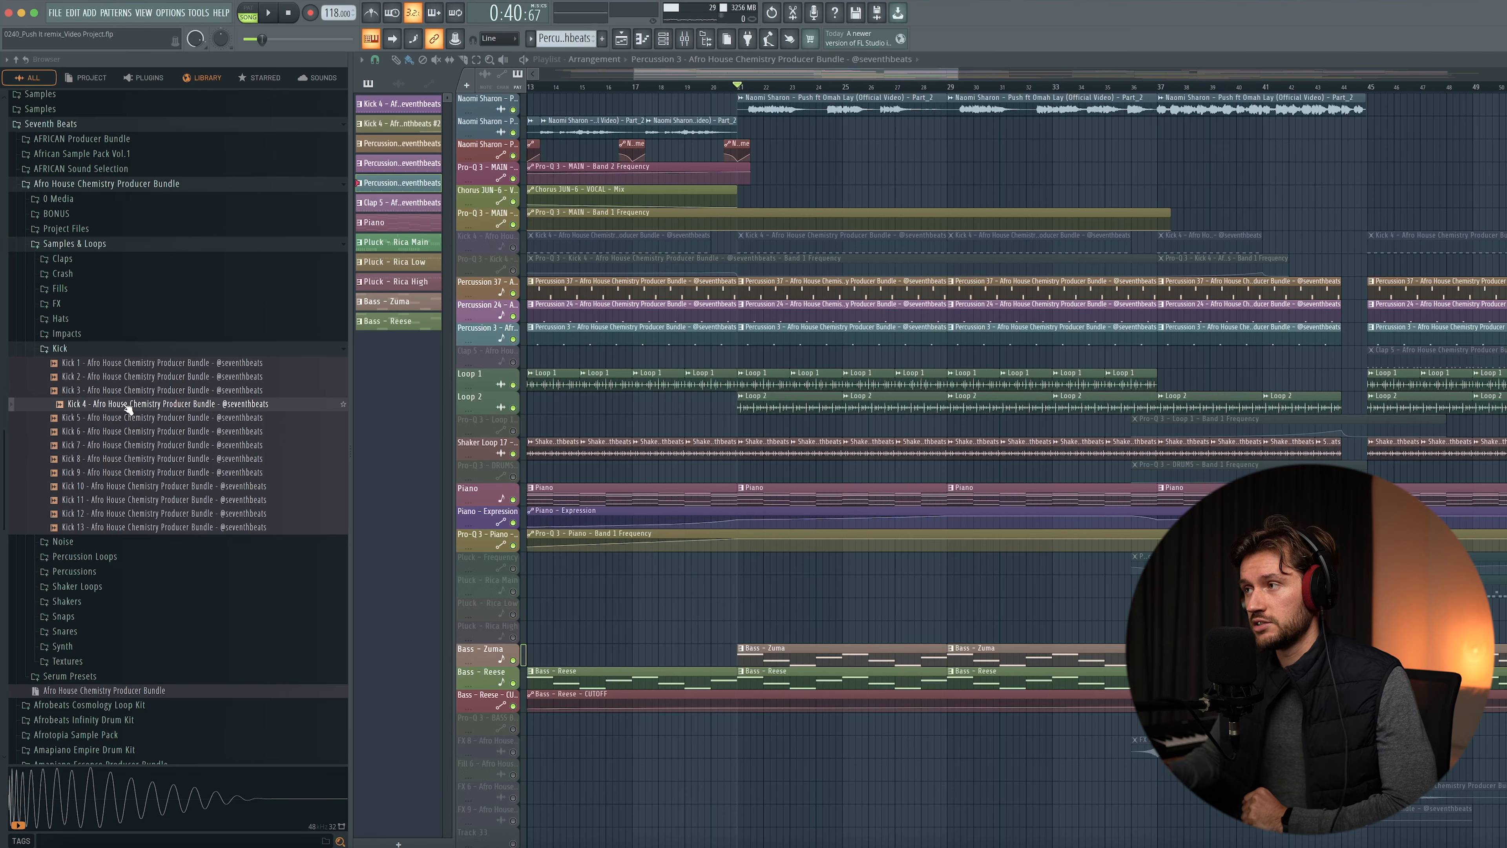
pyautogui.press('space')
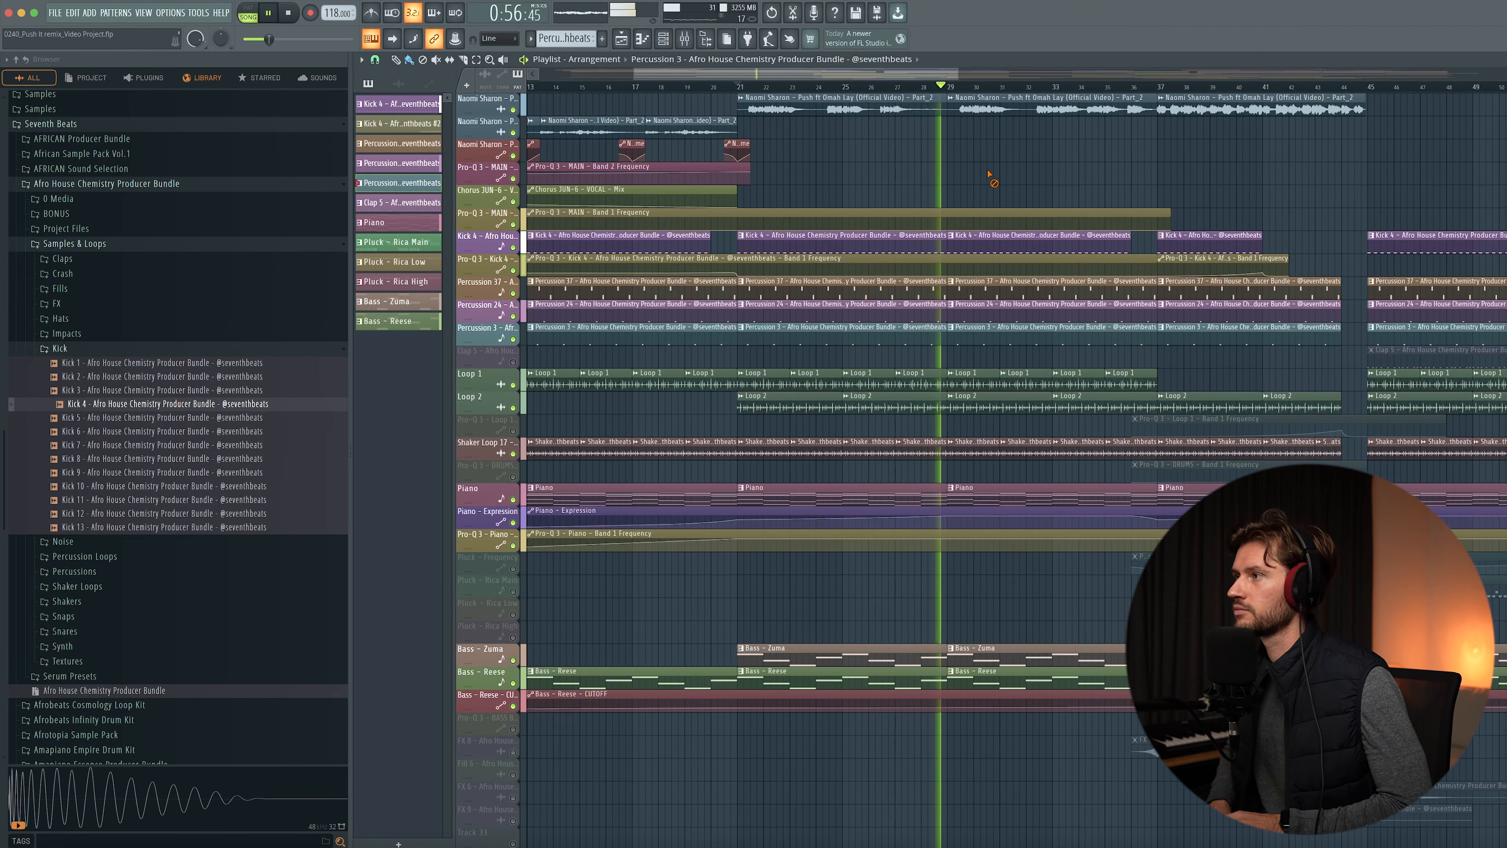
pyautogui.press('space')
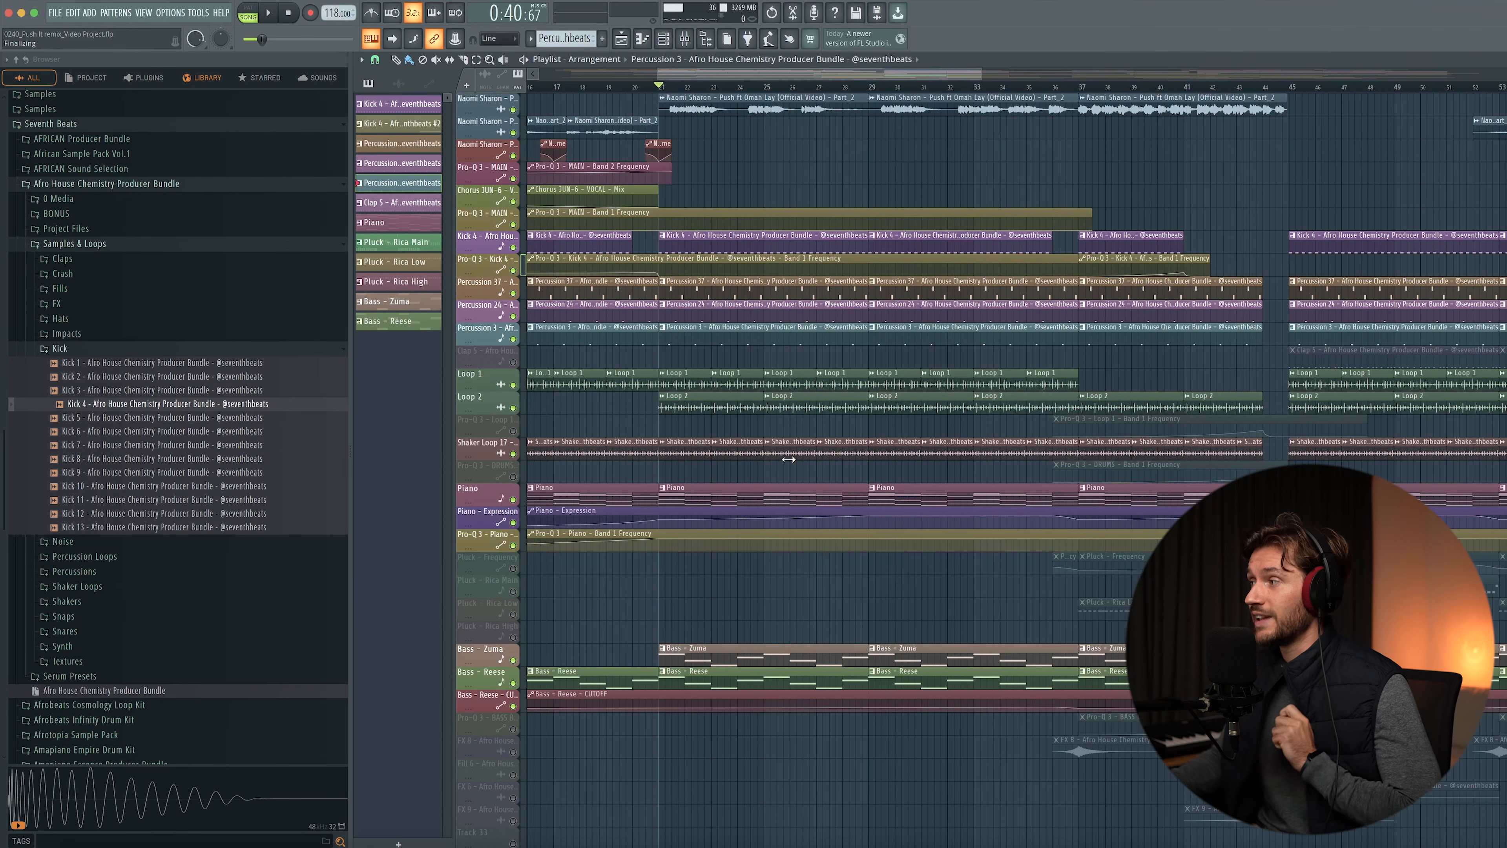
# Preview Clap 5 from the bundle's Claps folder and listen to the Clap 5 pattern in the arrangement
pyautogui.hscroll(10, 788, 458)
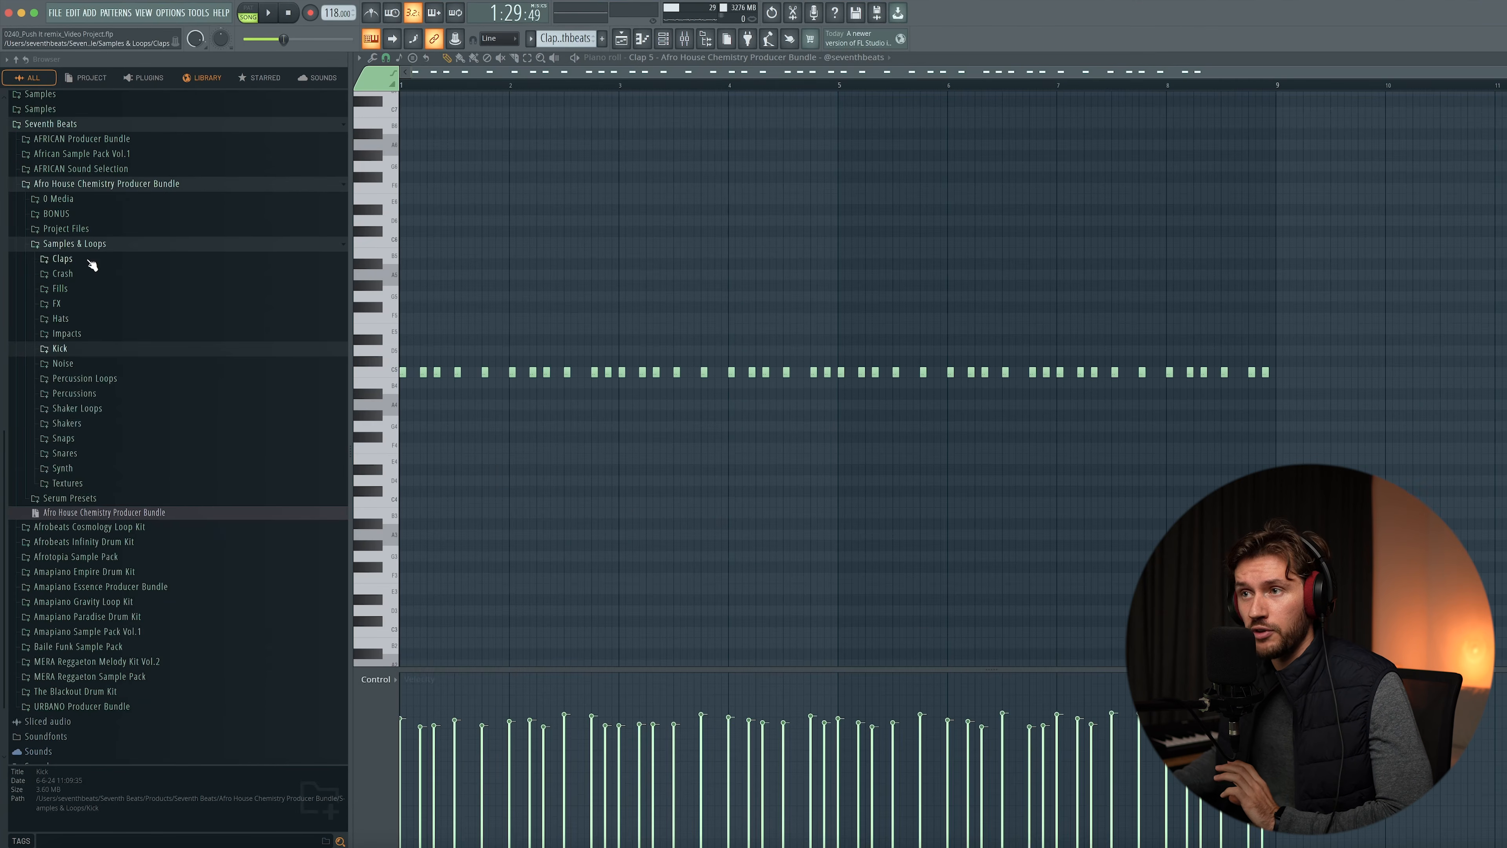
pyautogui.click(92, 264)
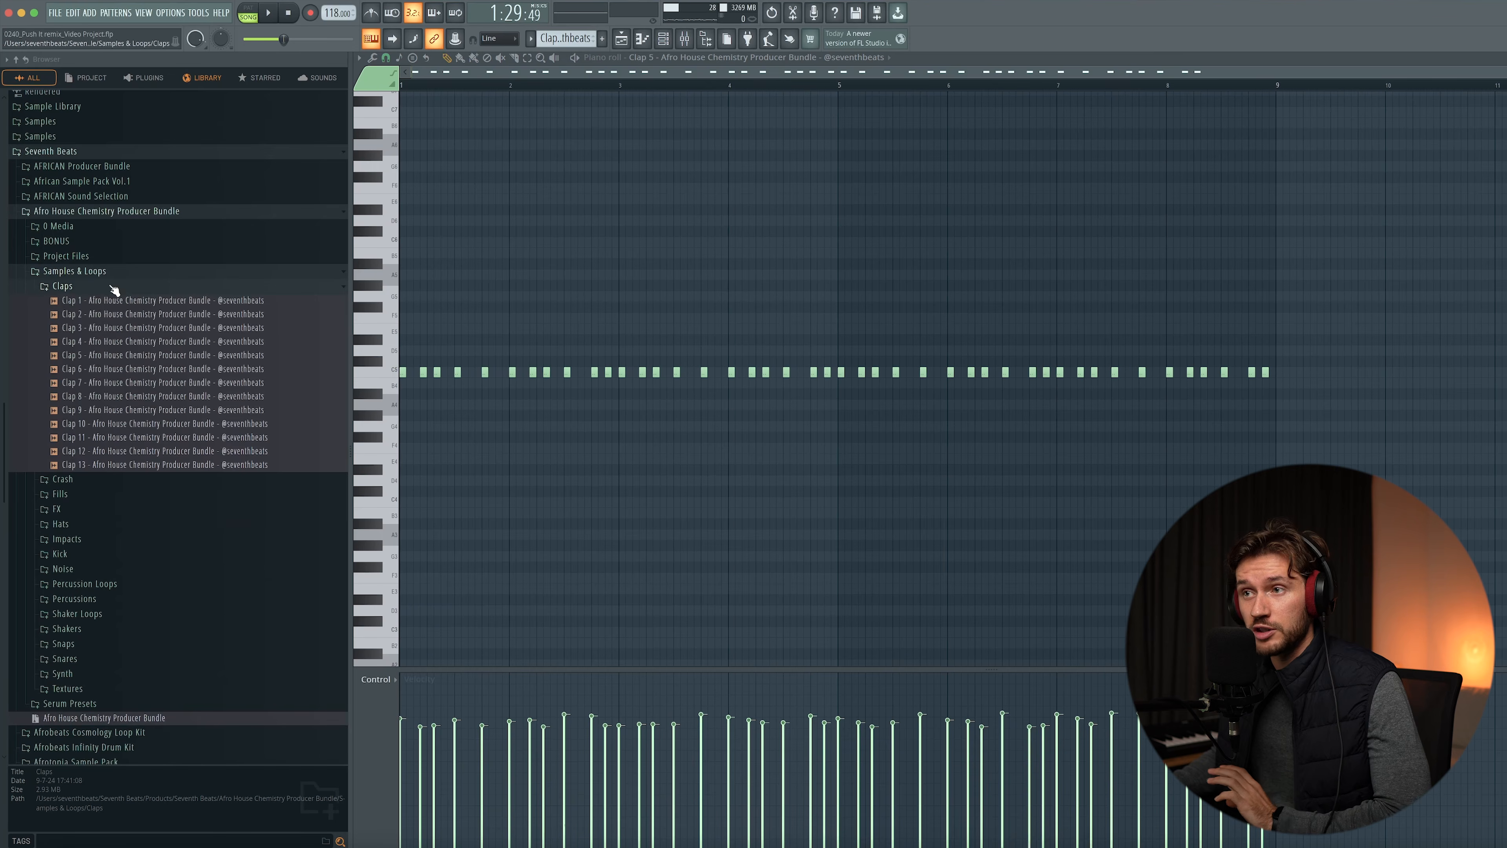
pyautogui.click(122, 357)
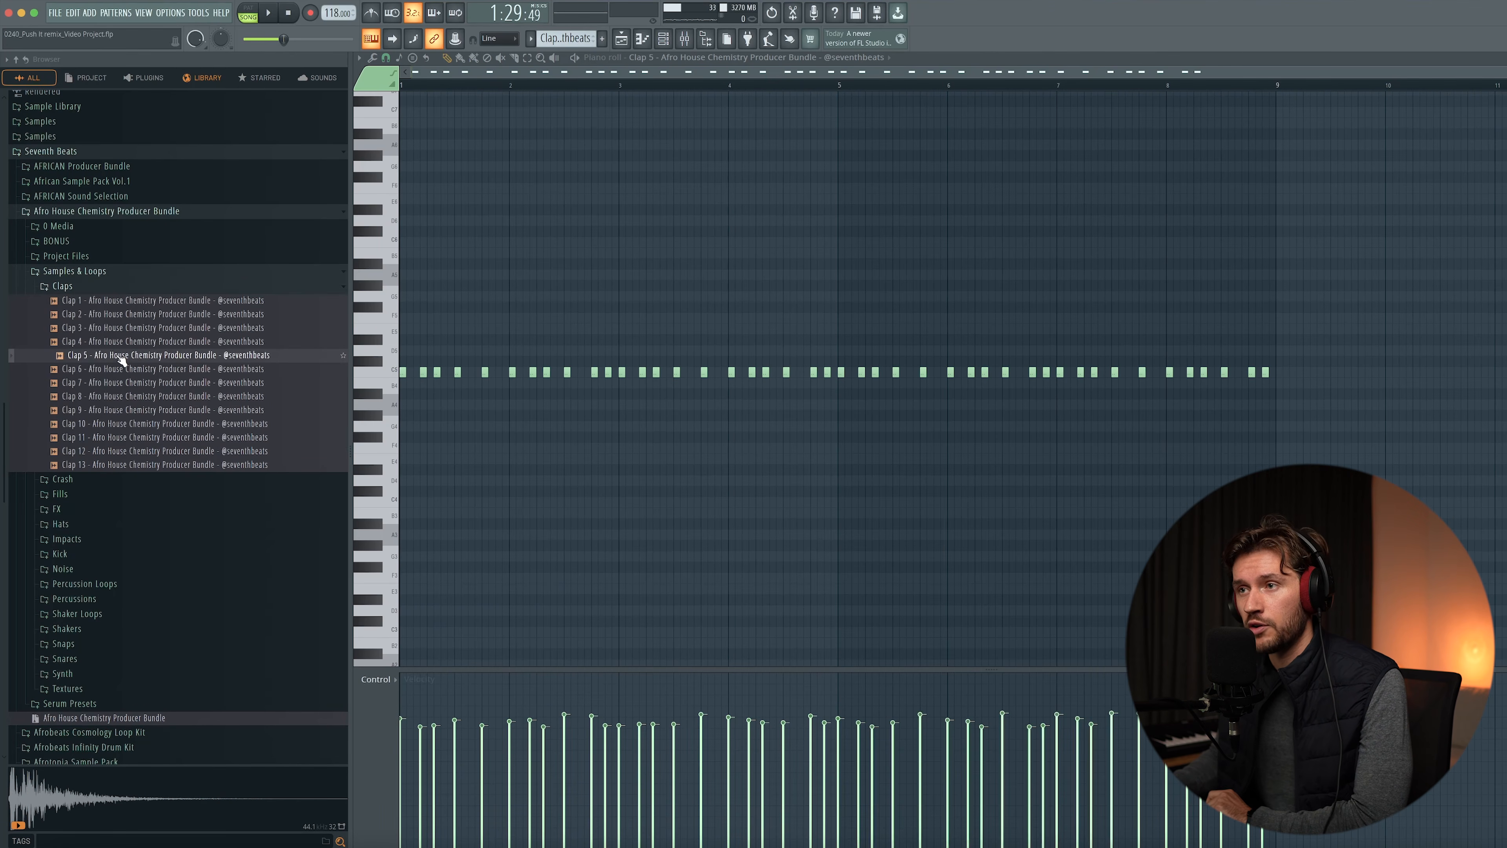
pyautogui.press('space')
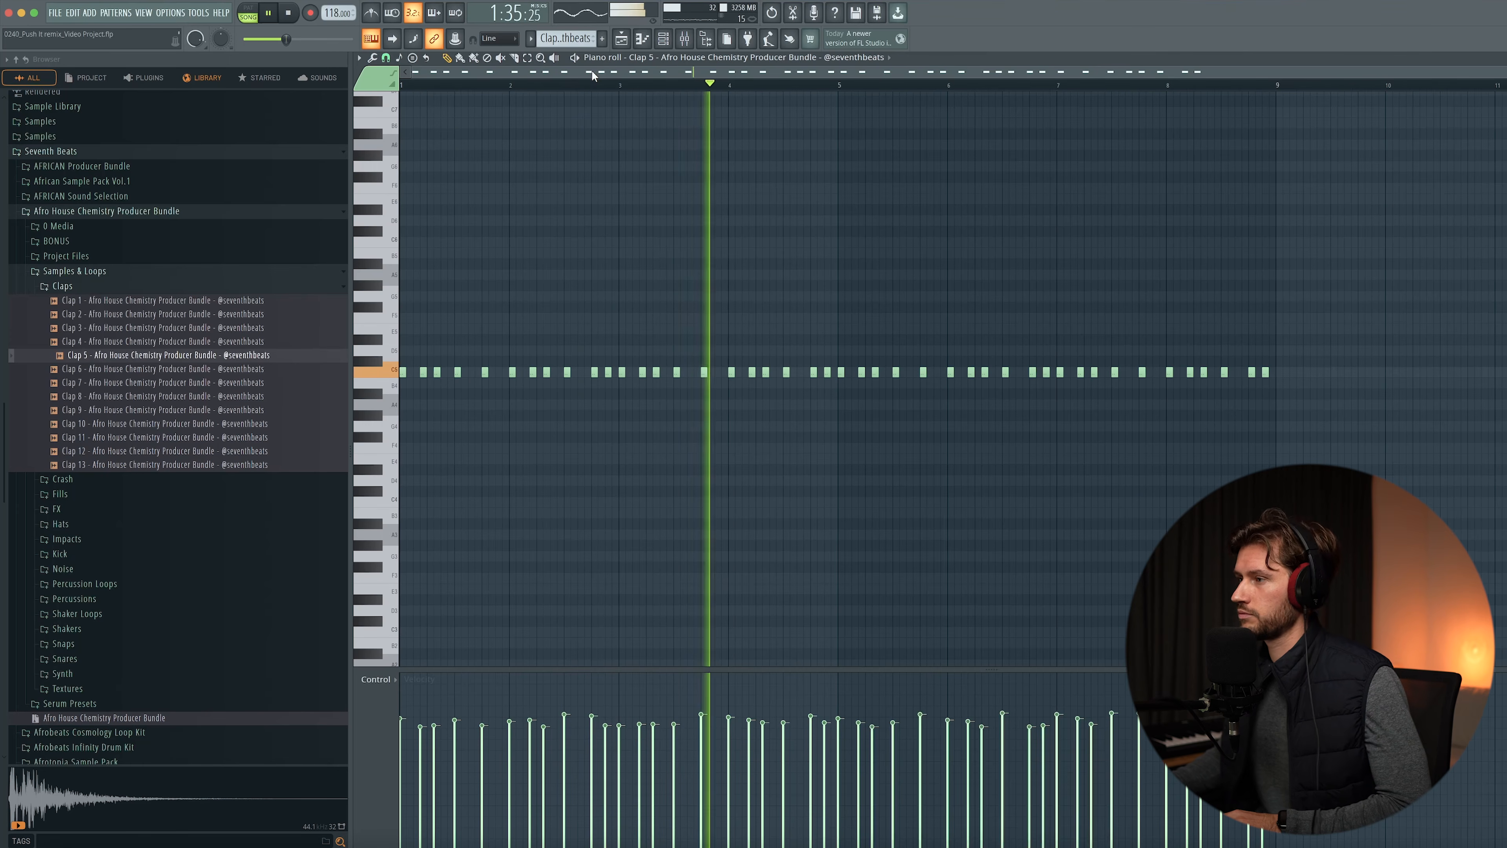
pyautogui.press('space')
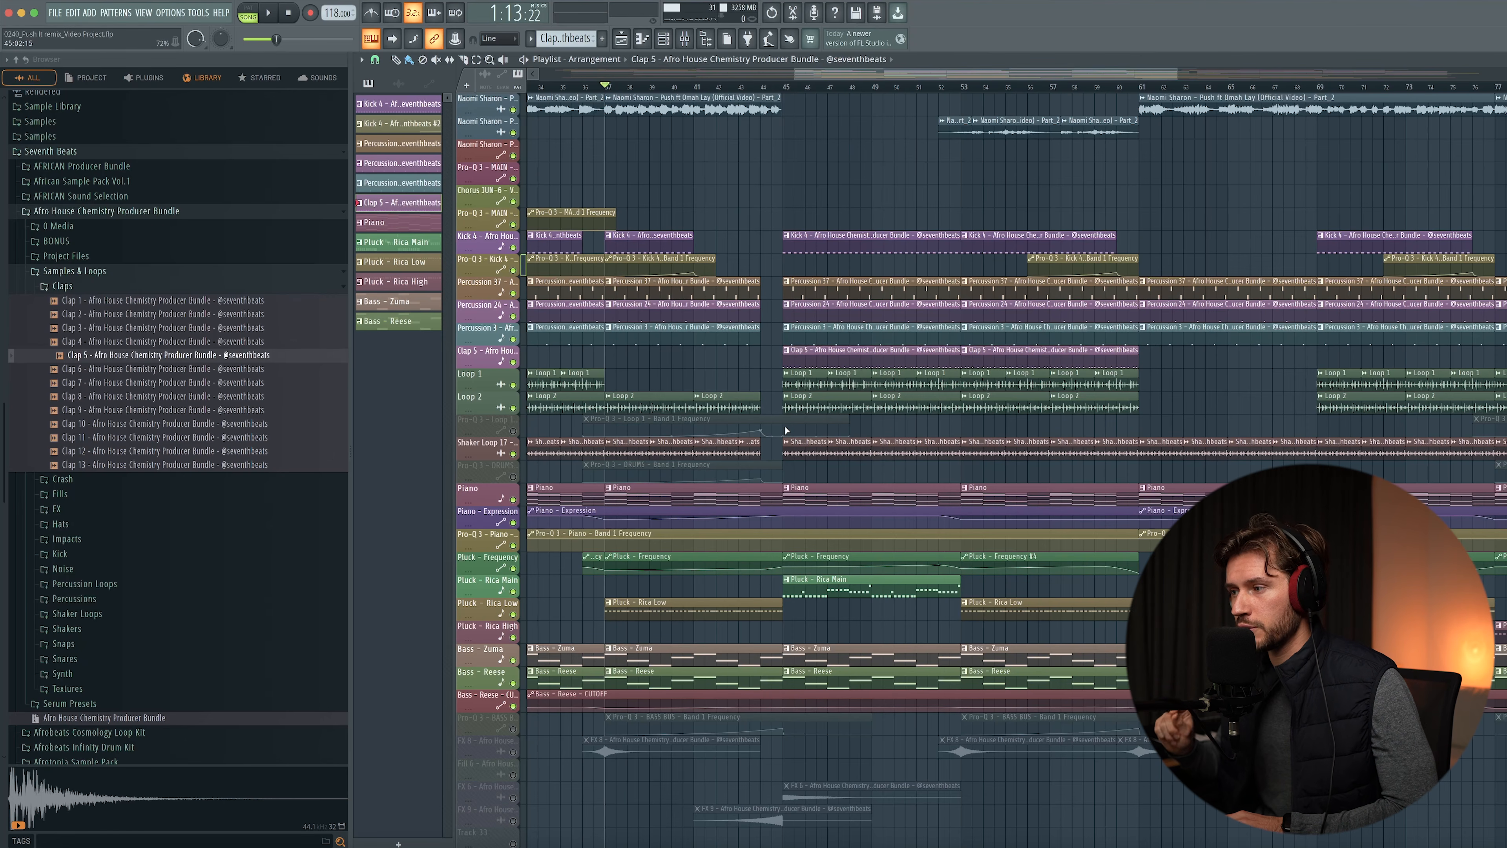
# Examine the Pluck - Rica Low pattern in the piano roll and listen to it
pyautogui.press('space')
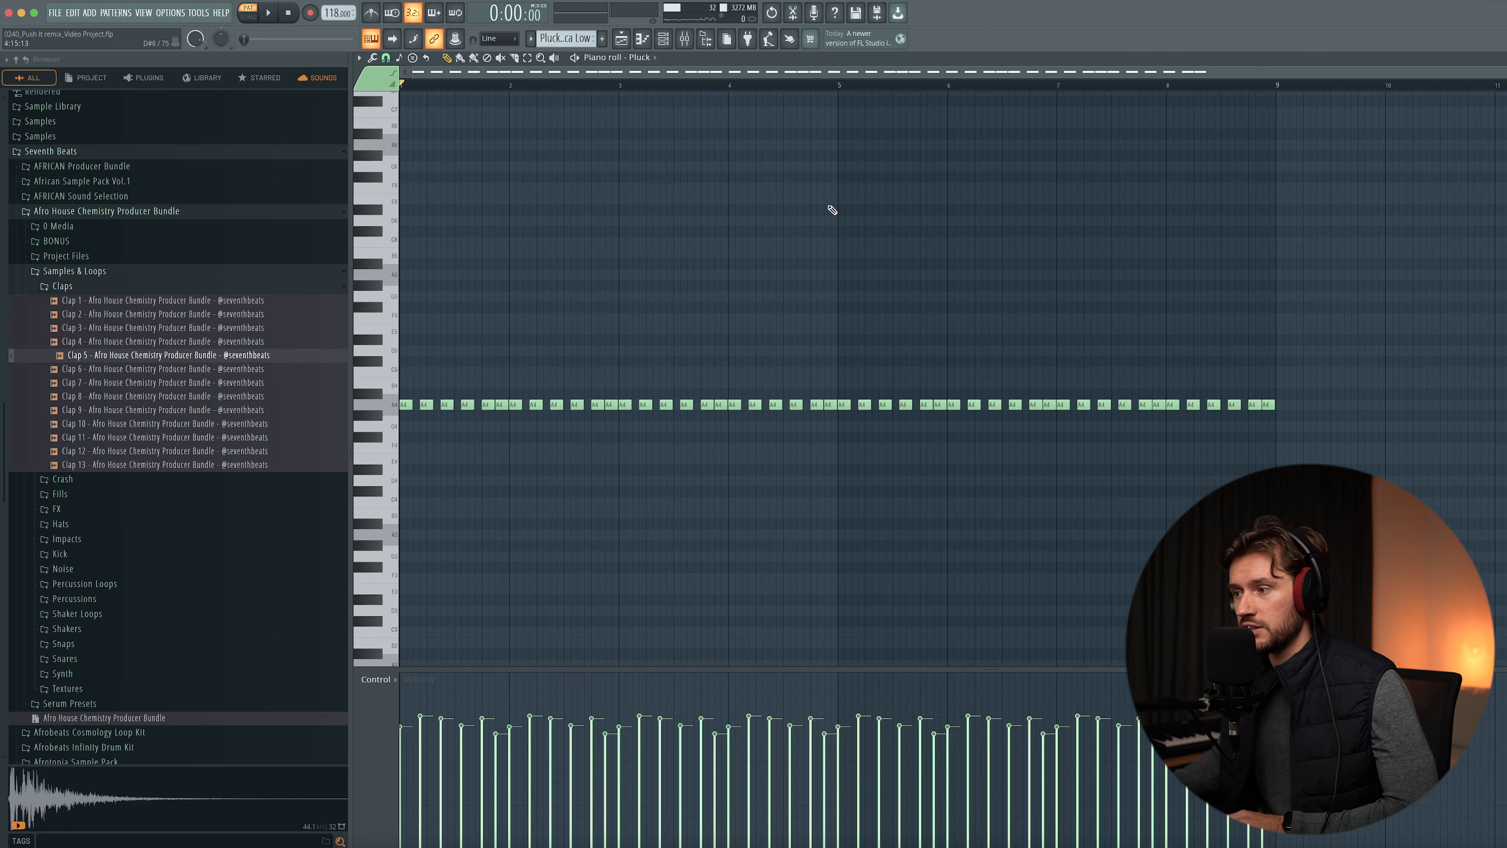
pyautogui.hscroll(1, 1417, 379)
pyautogui.hscroll(-1, 571, 646)
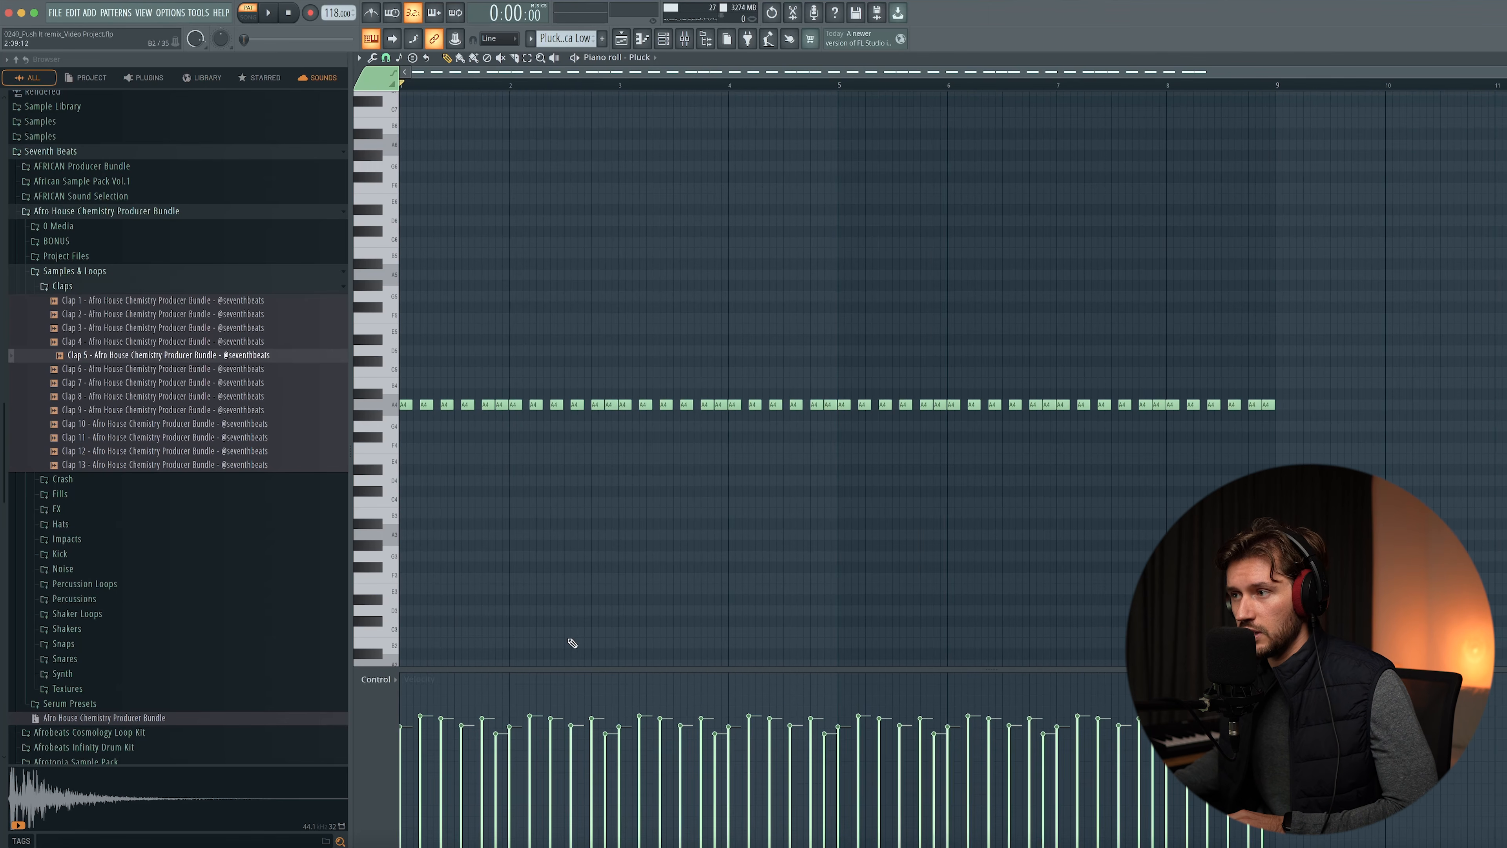
pyautogui.press('space')
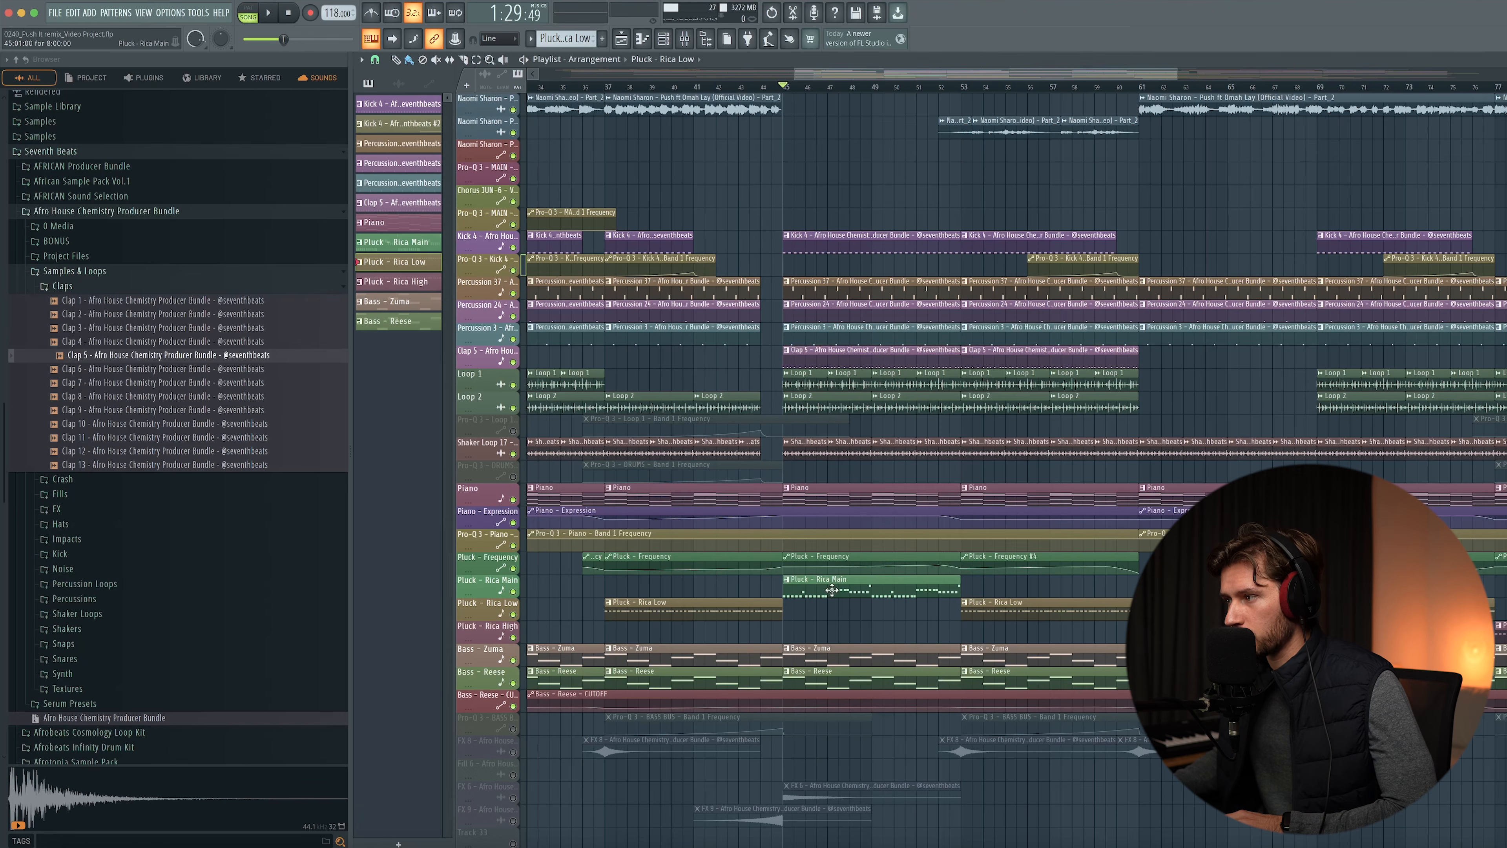
# Open the Pluck - Rica Main clip in the piano roll and examine its melody notes
pyautogui.hscroll(5, 832, 589)
pyautogui.hscroll(-4, 679, 592)
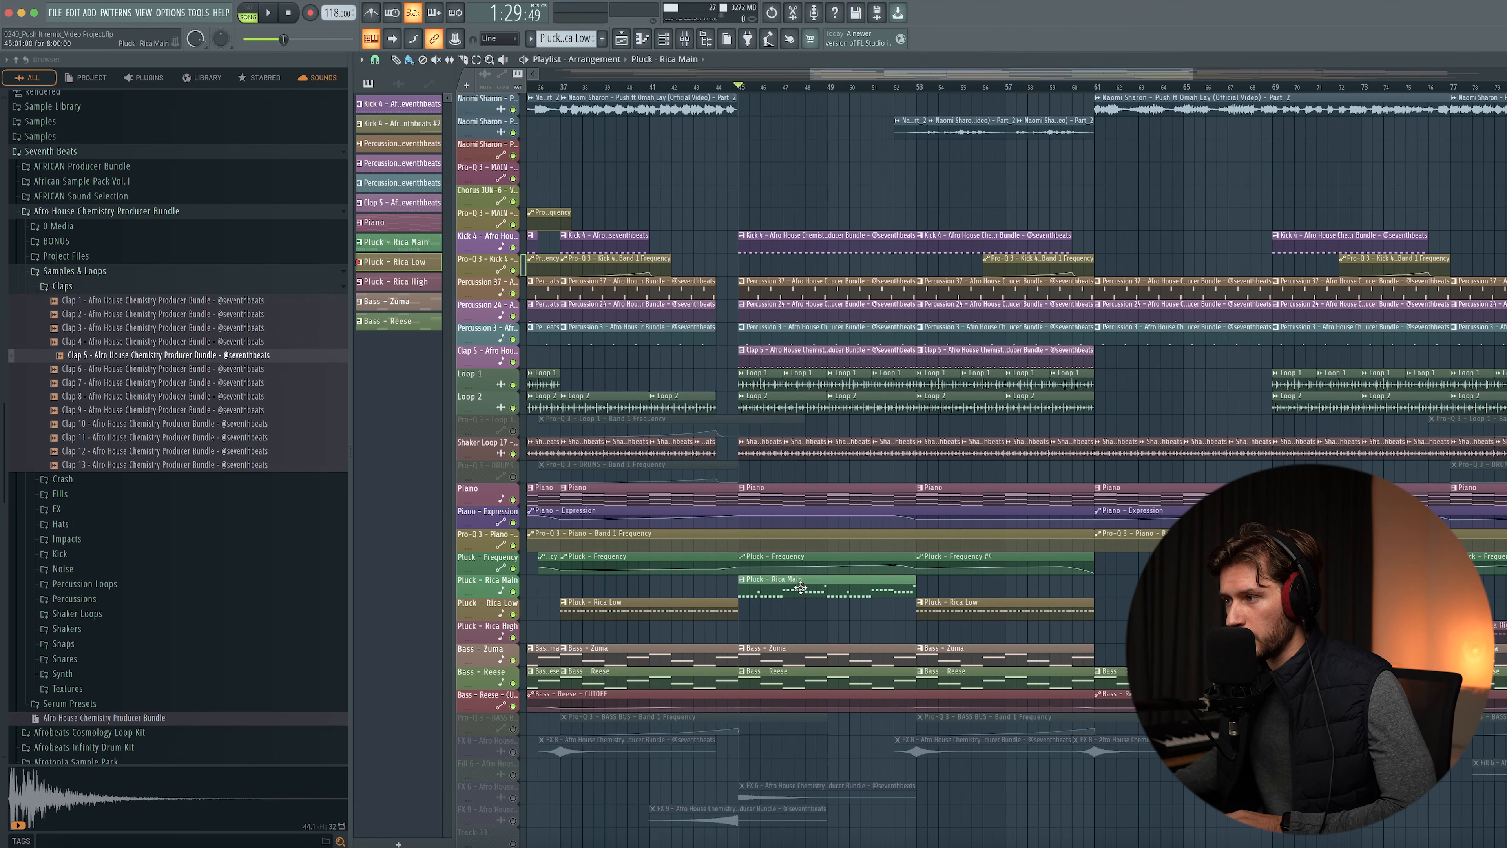
pyautogui.doubleClick(801, 588)
pyautogui.scroll(2, 632, 488)
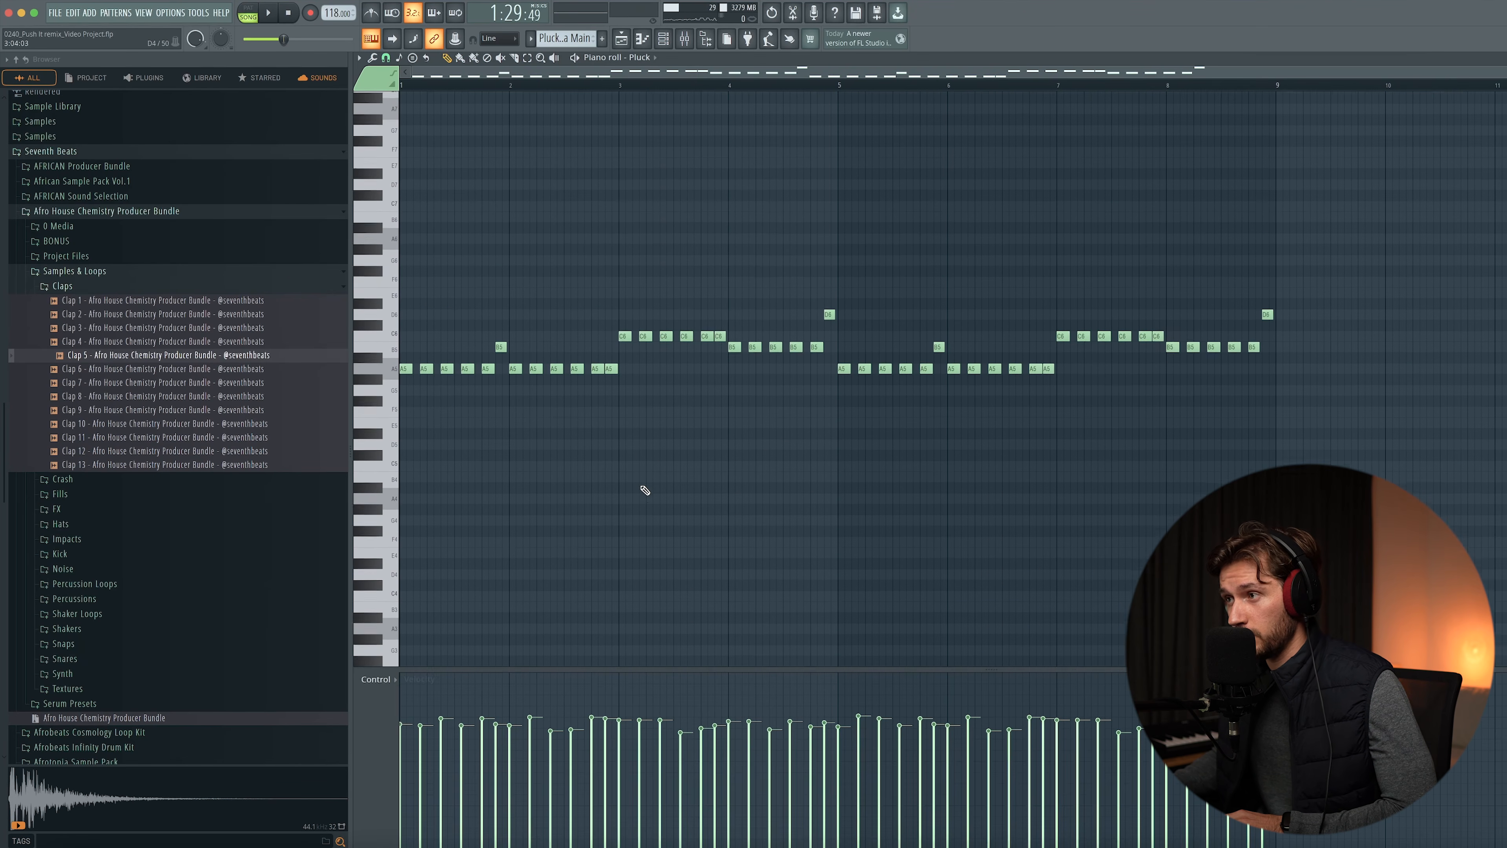
pyautogui.scroll(1, 645, 490)
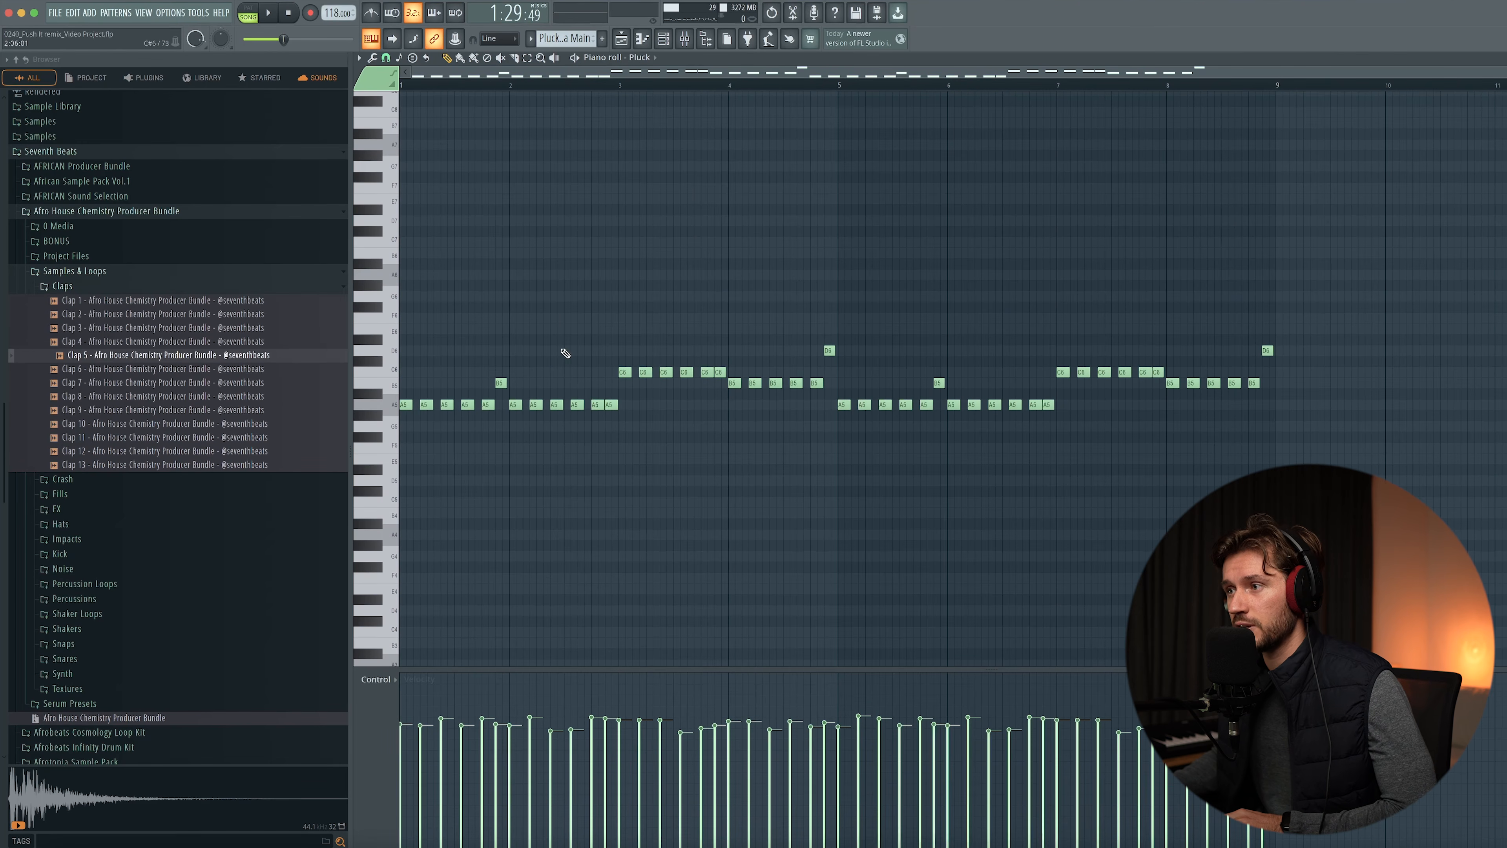